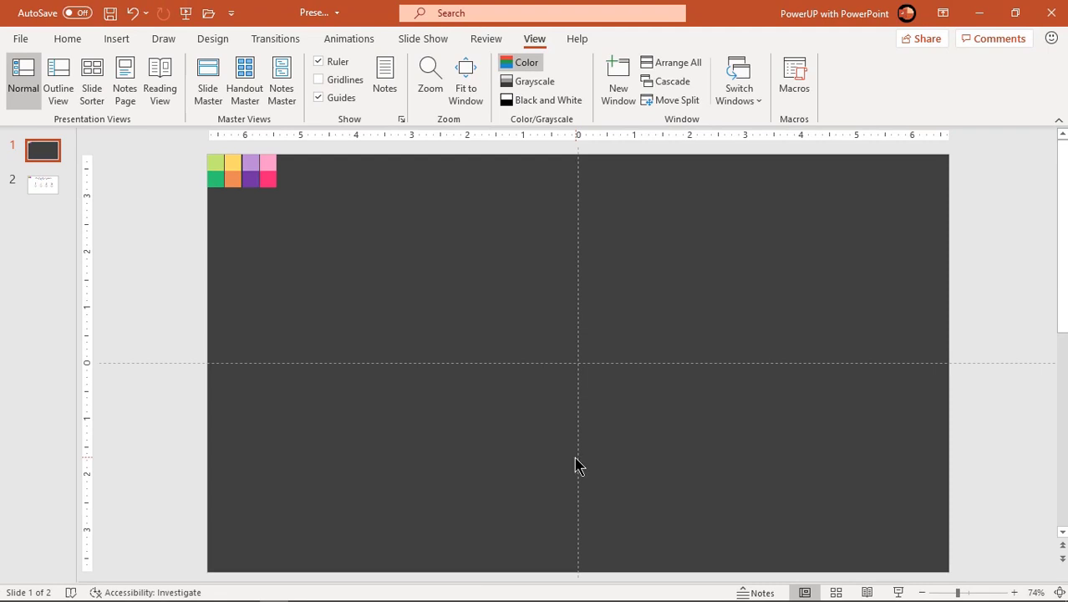
Step: Draw an oval circle out from the slide centre and remove its outline
click(116, 40)
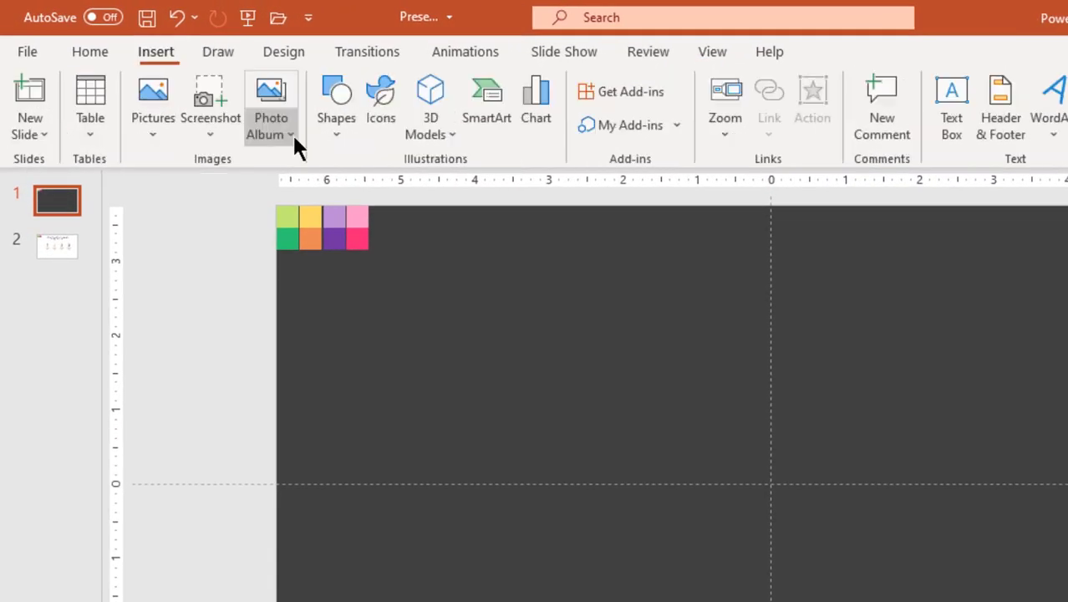
click(336, 142)
click(416, 187)
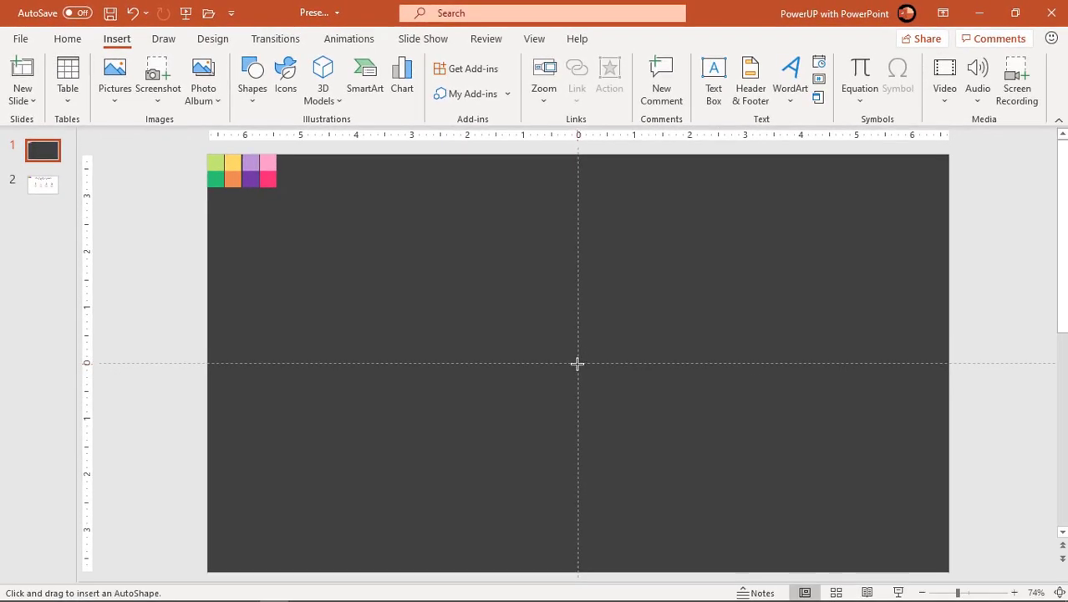
drag(576, 363, 633, 421)
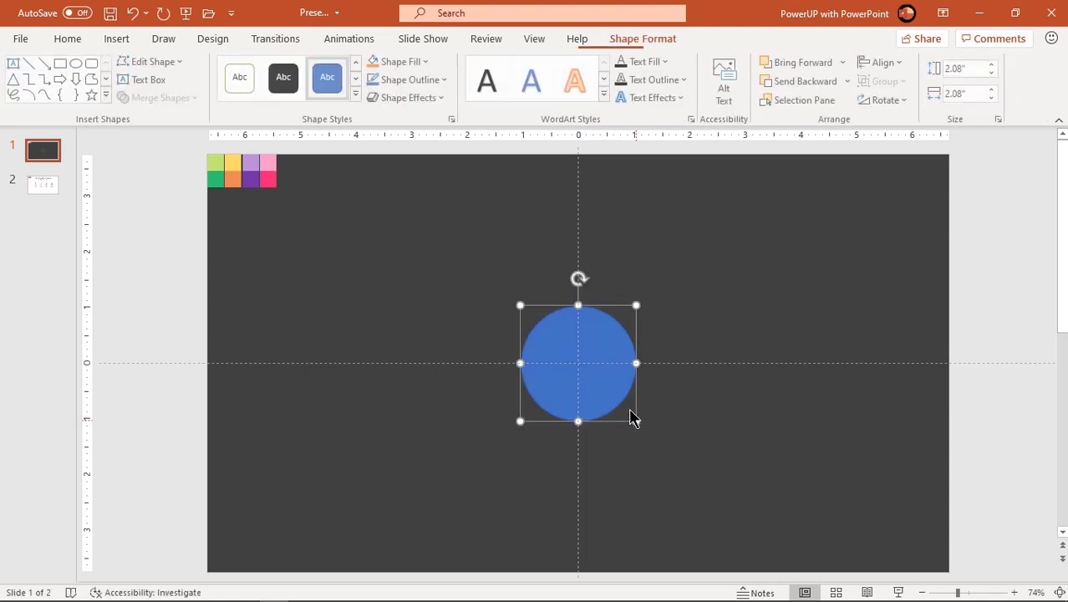
click(432, 83)
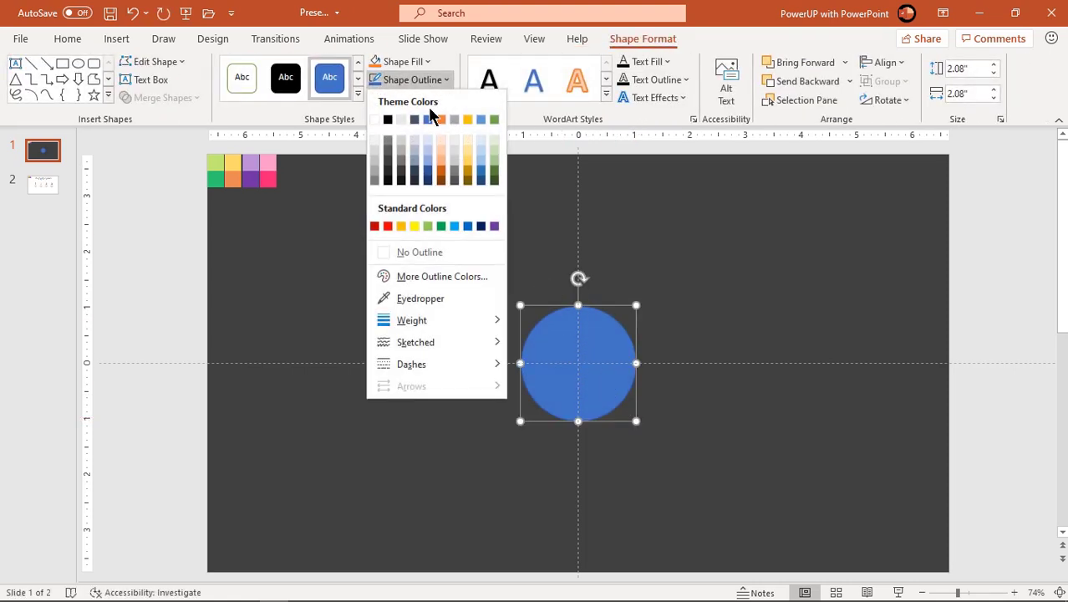
click(429, 251)
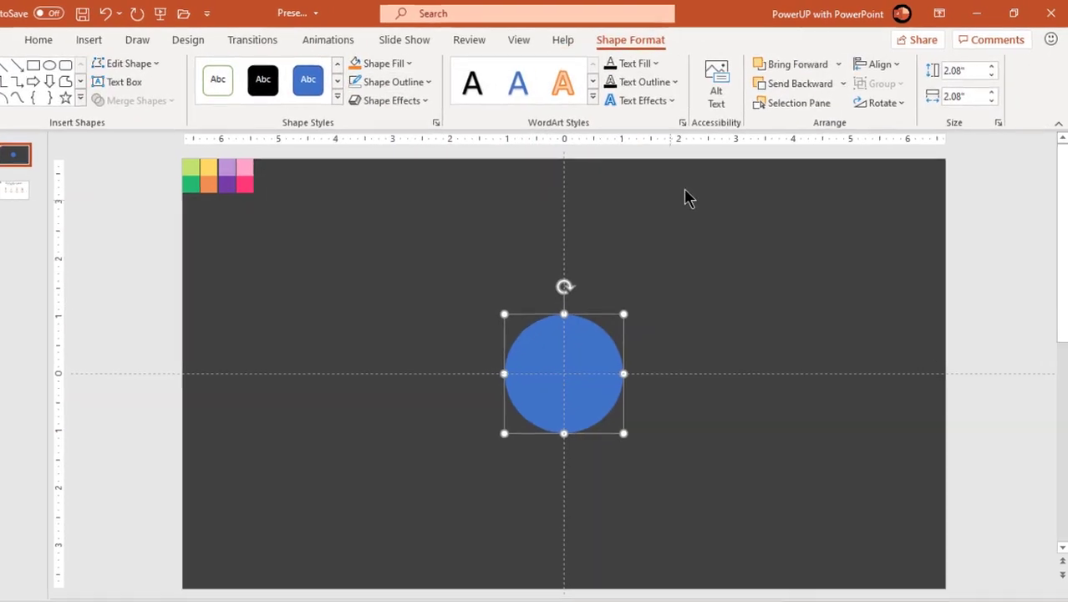
Step: Rename the circle 'first Circle' in the Selection Pane
click(801, 99)
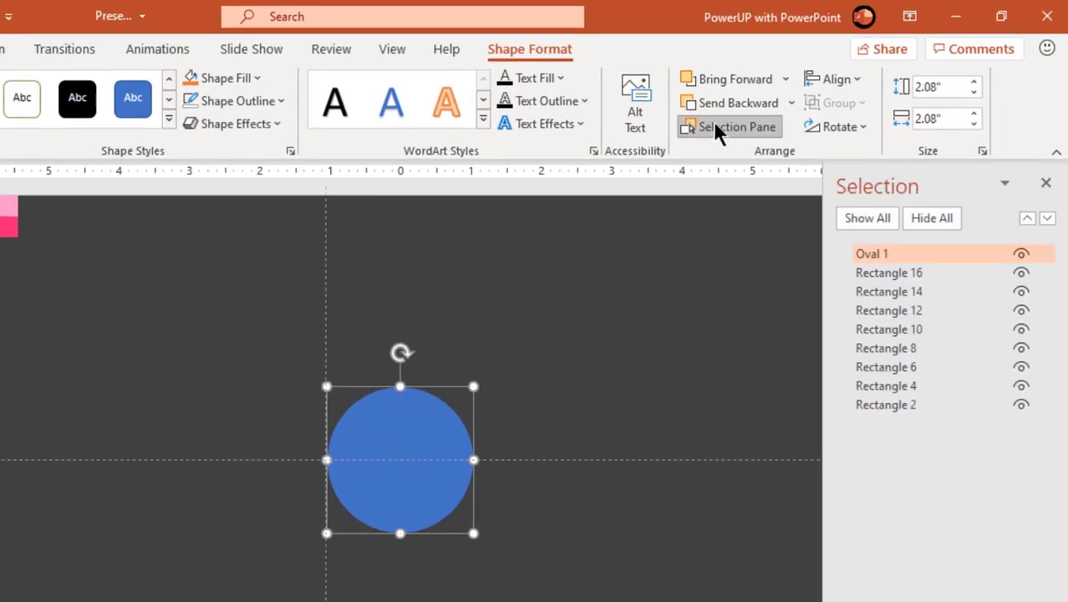
double_click(885, 254)
text(first Circle)
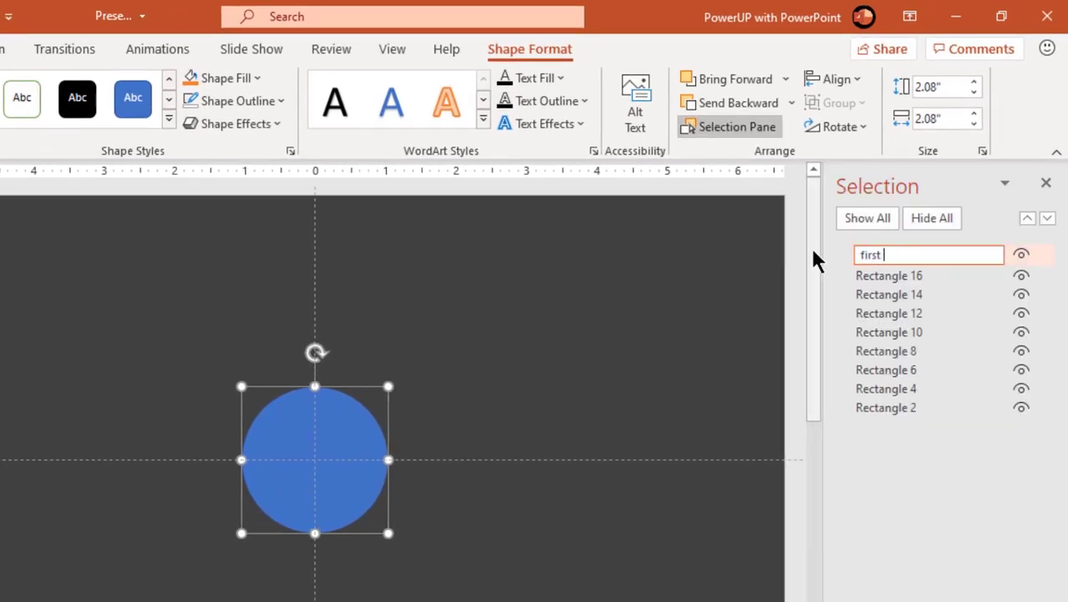
key(Return)
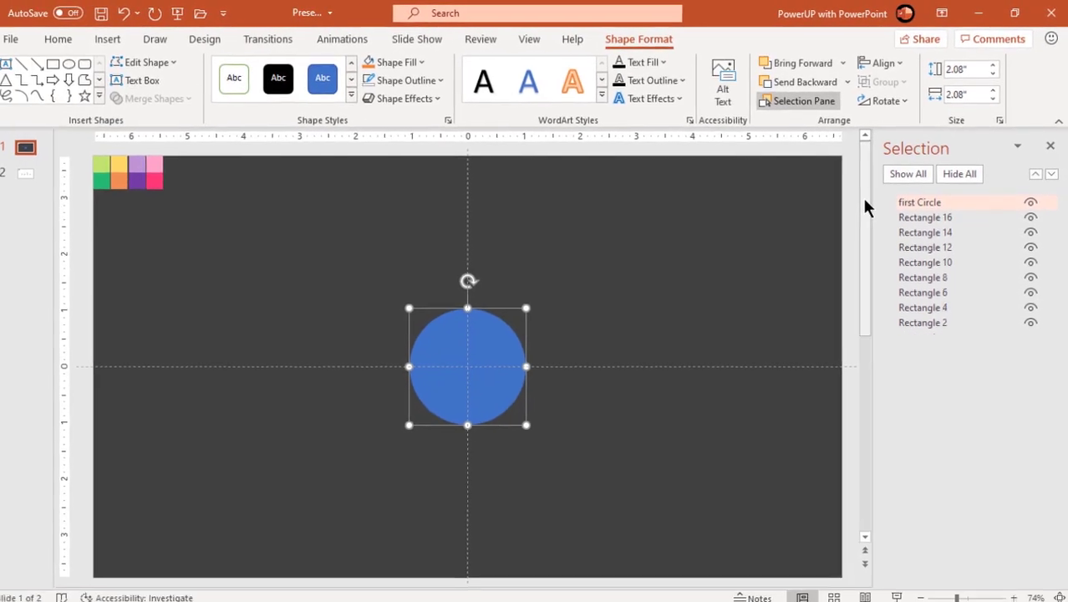
right_click(490, 389)
click(555, 560)
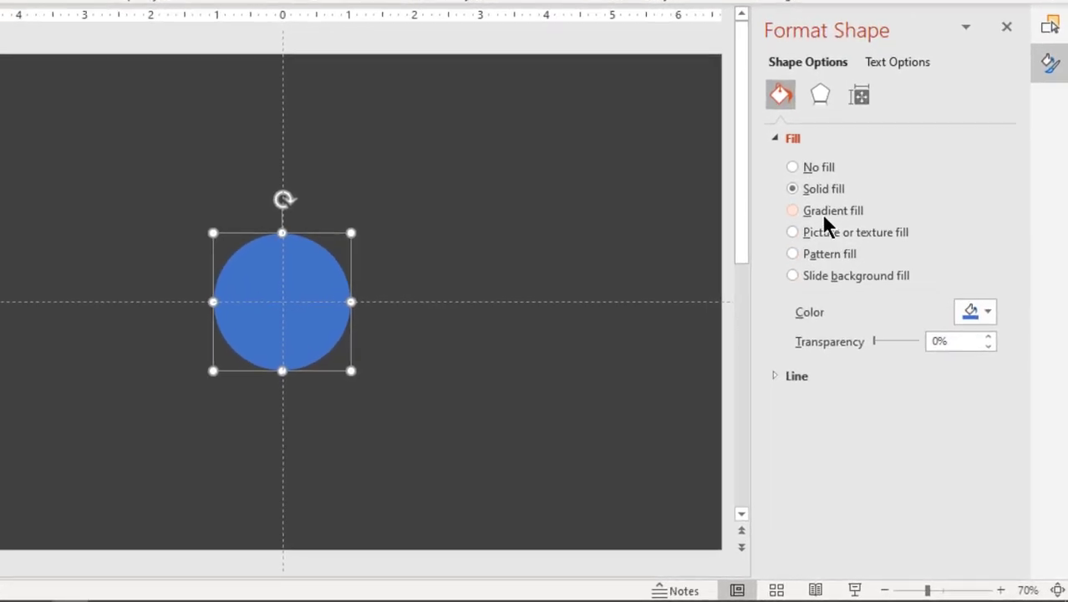
Step: Give the circle a two-stop gradient fill at a 45° diagonal, left stop near 20%
click(873, 291)
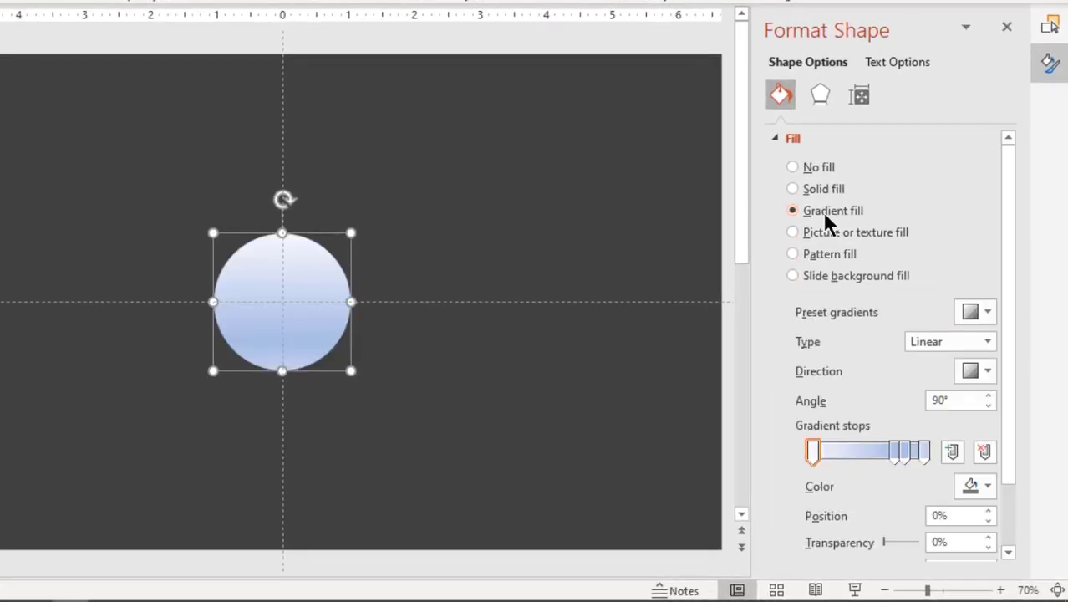
click(923, 451)
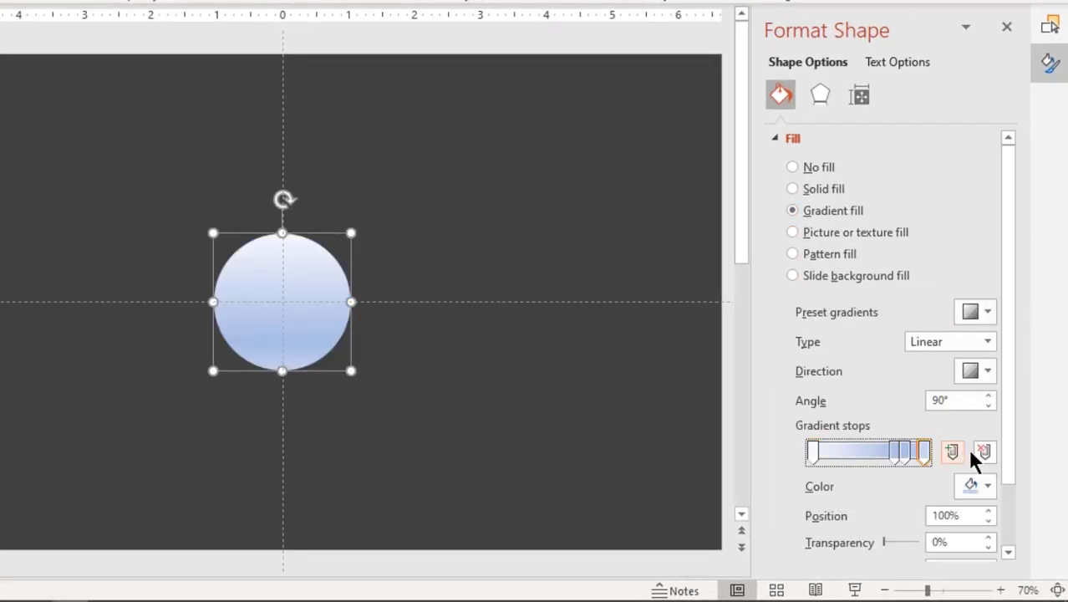
click(980, 451)
click(980, 451)
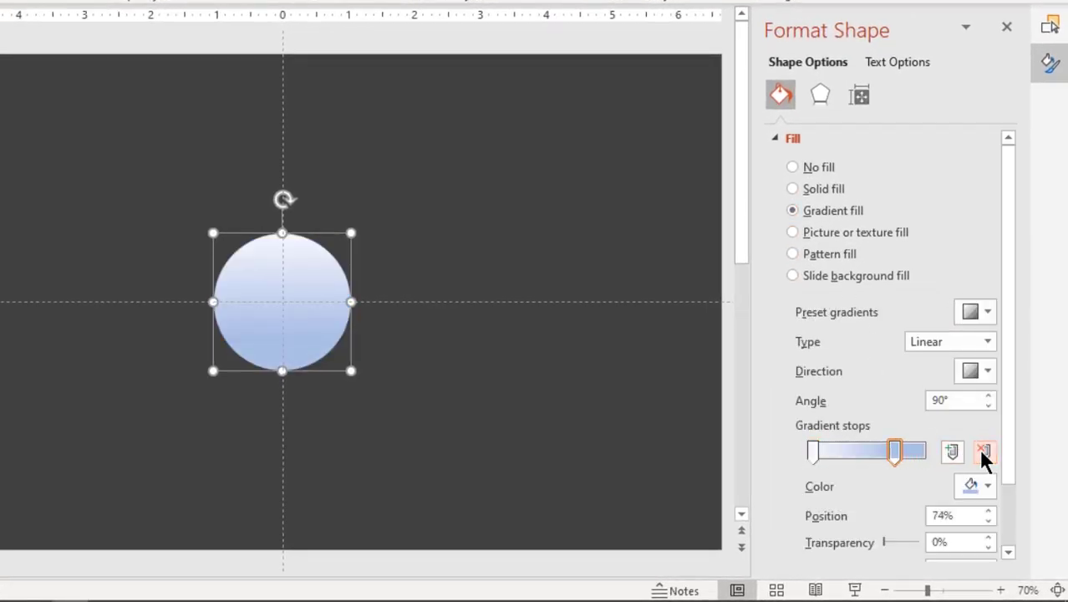
click(979, 371)
click(870, 411)
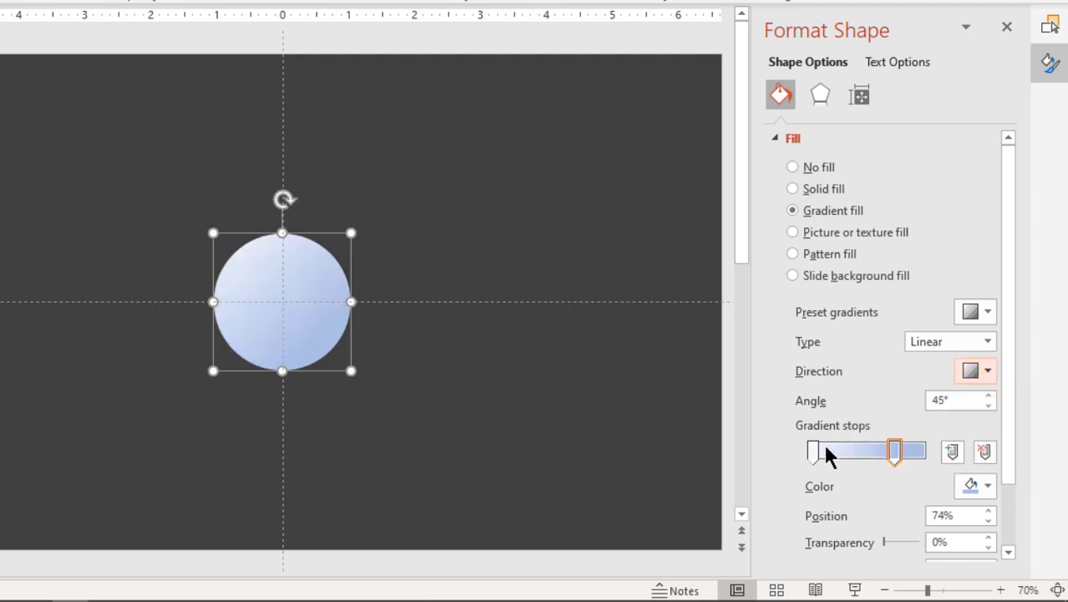
drag(814, 450, 907, 451)
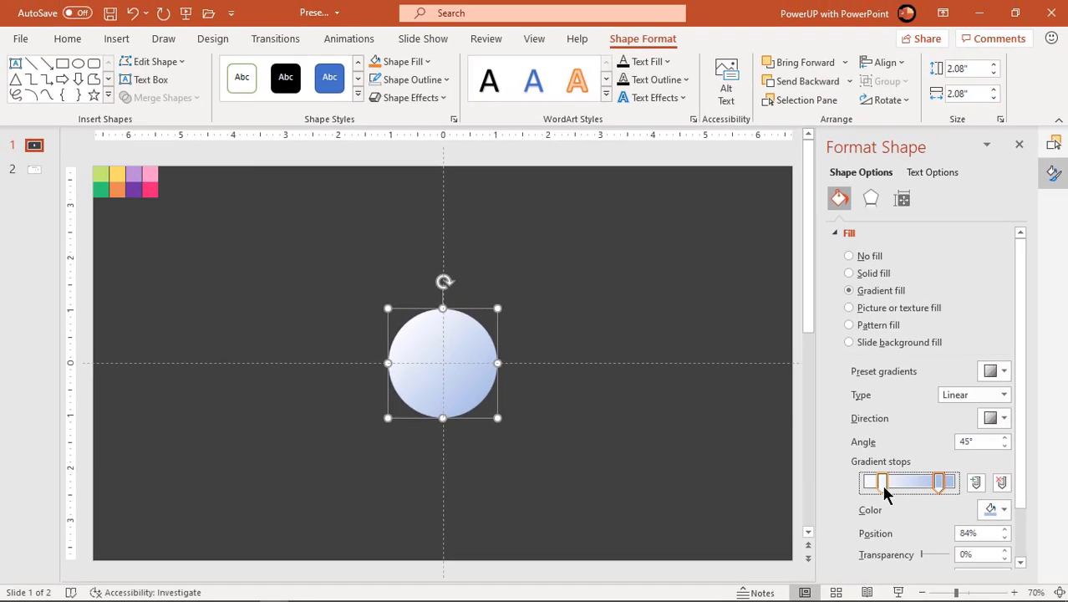
Step: Eyedrop the light and dark green swatches into the stops, then duplicate the circle rightward
click(883, 485)
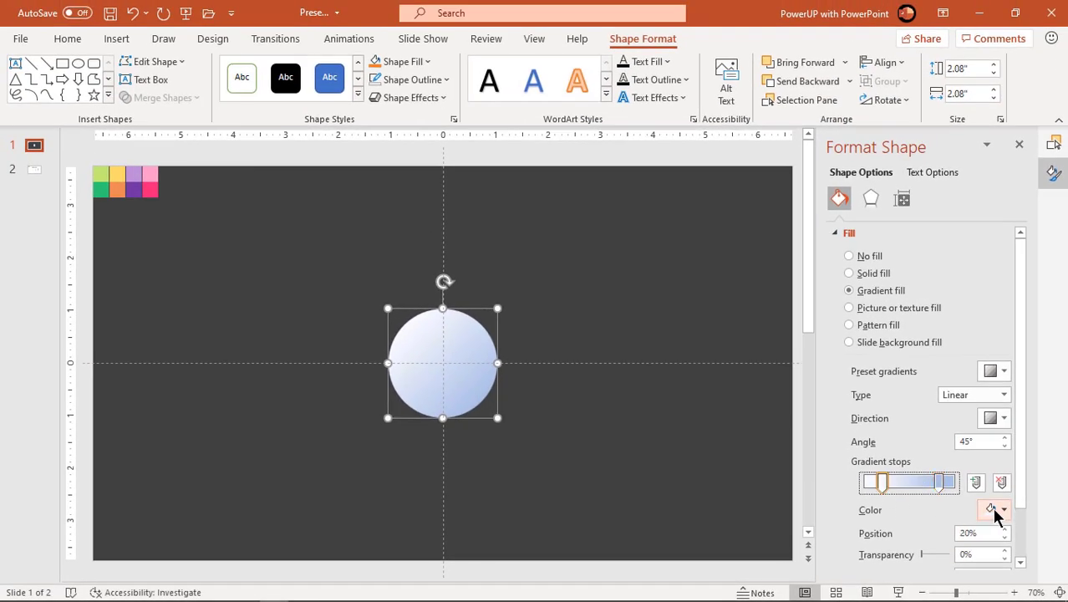
click(994, 509)
click(969, 487)
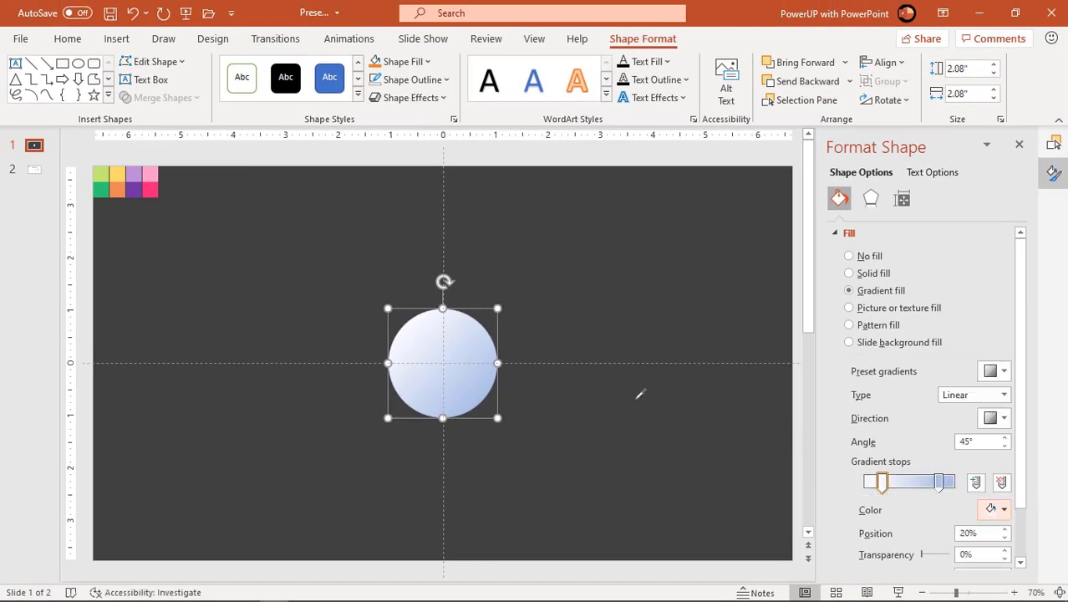
click(101, 173)
click(939, 485)
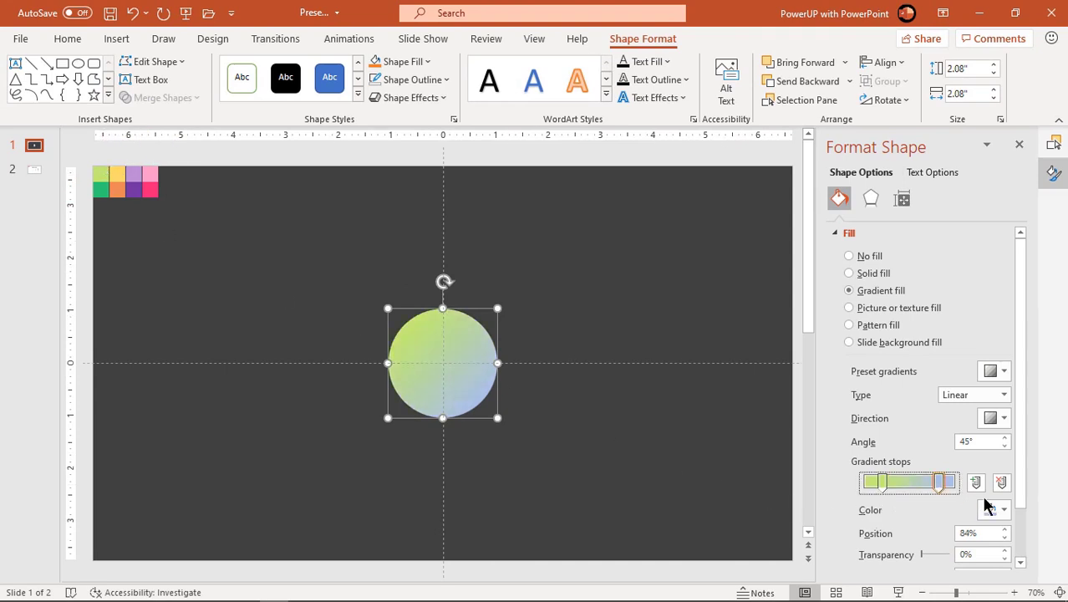
click(997, 508)
click(969, 488)
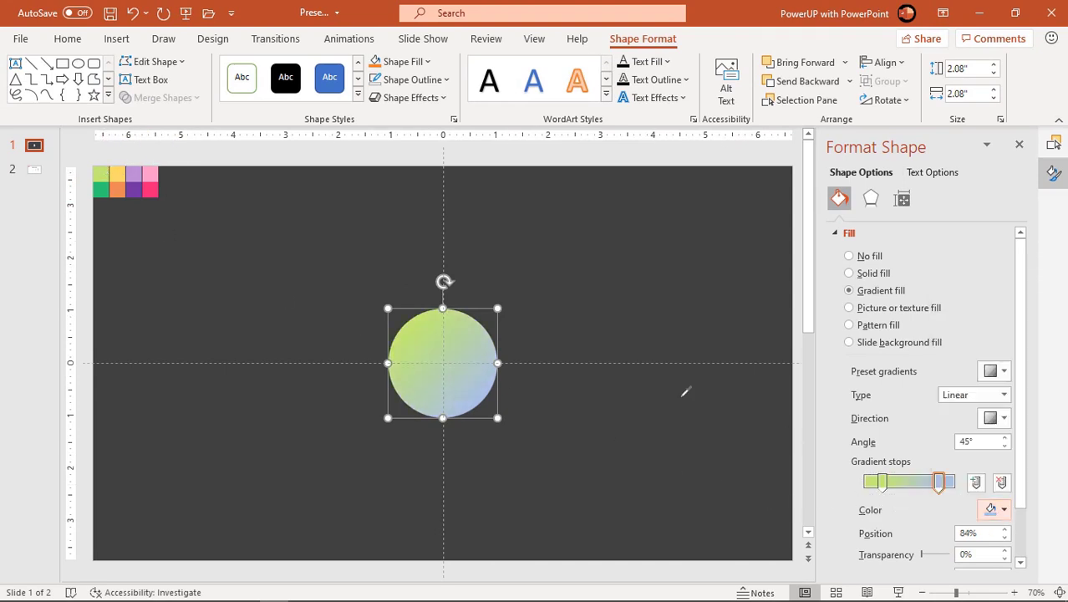
click(104, 191)
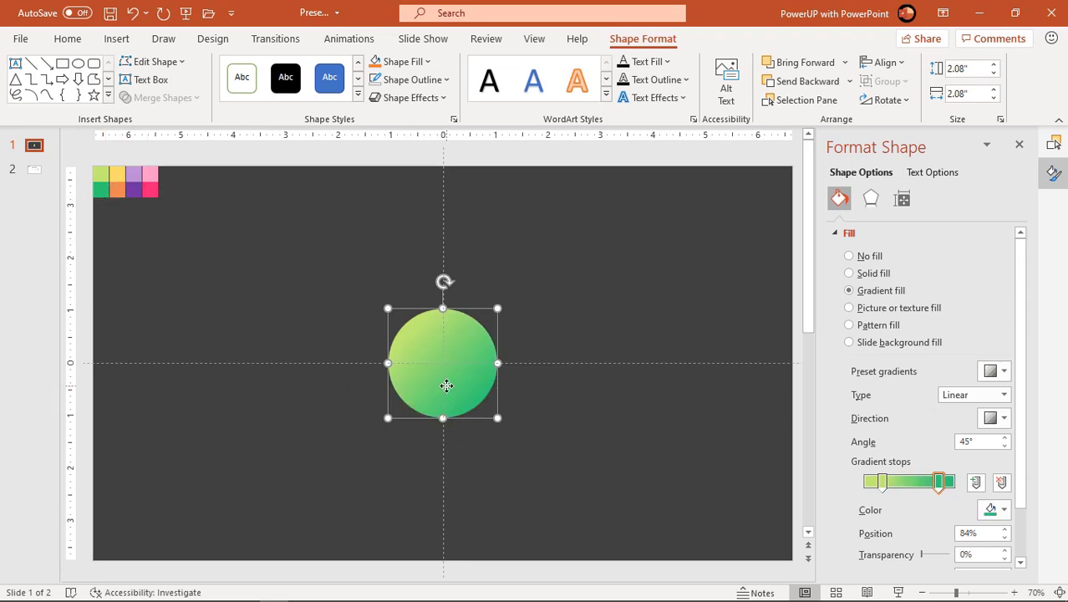
drag(447, 385, 556, 383)
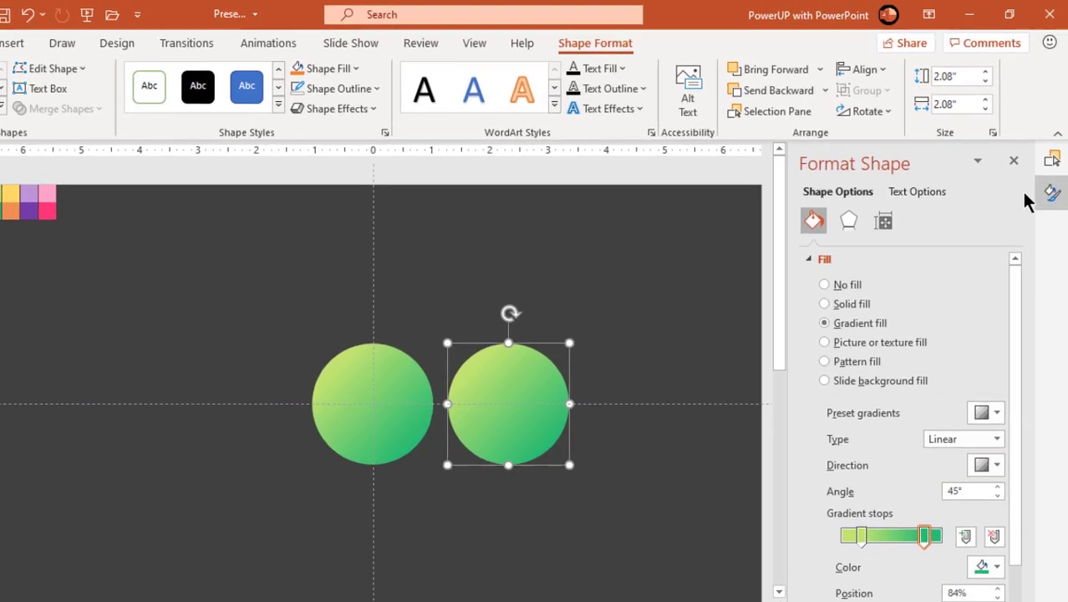
Step: Rename the copied circle 'second Circle' in the Selection Pane
click(1053, 144)
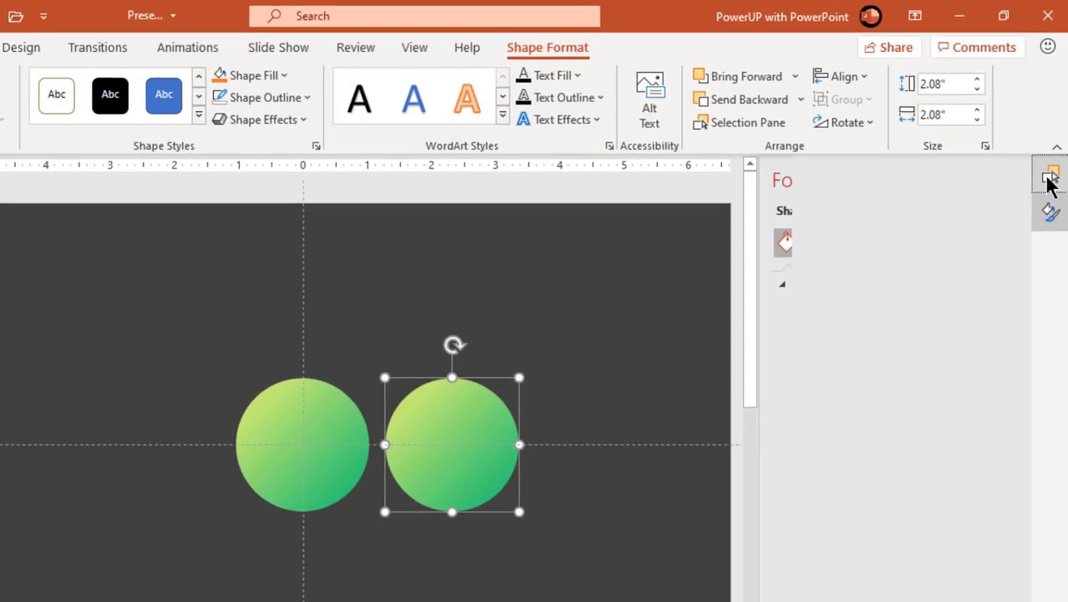
click(899, 197)
drag(851, 247, 799, 246)
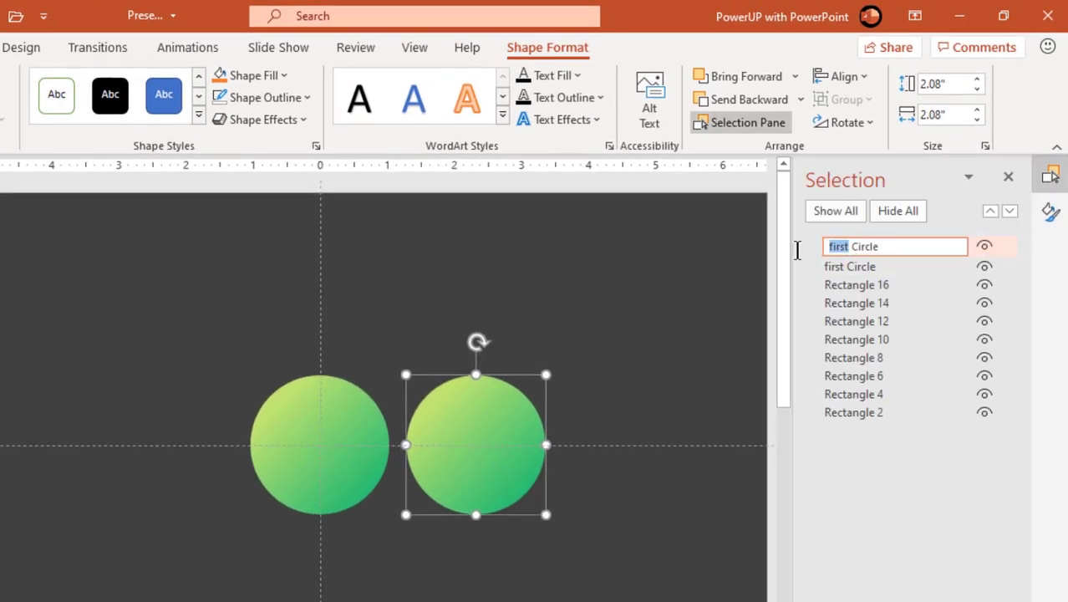
text(second)
key(Return)
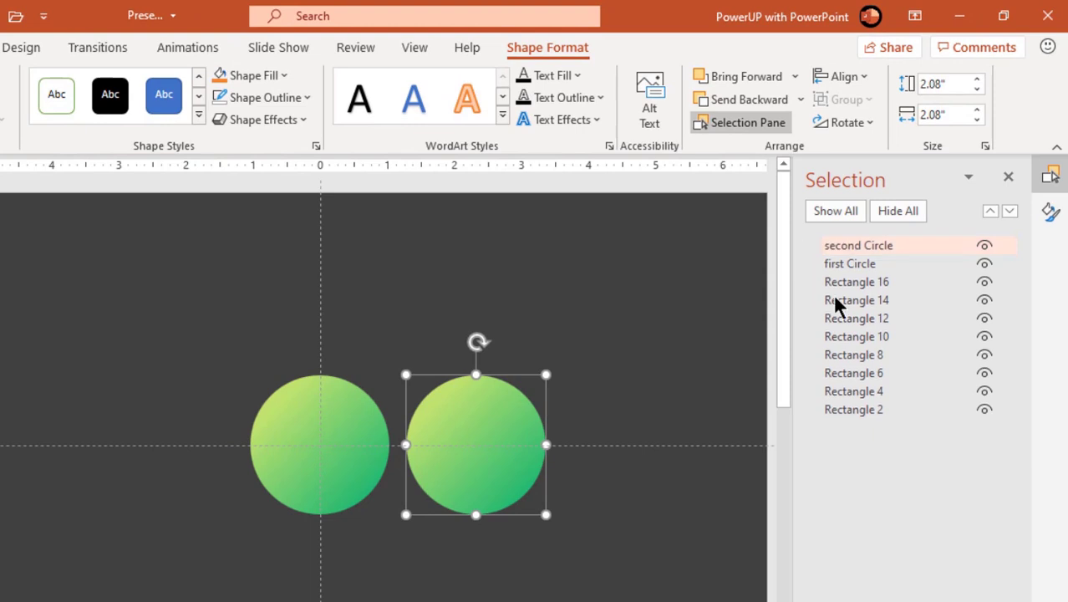
Step: Set the gradient to 225° with a white stop at 0% and light grey at 100%
click(1050, 211)
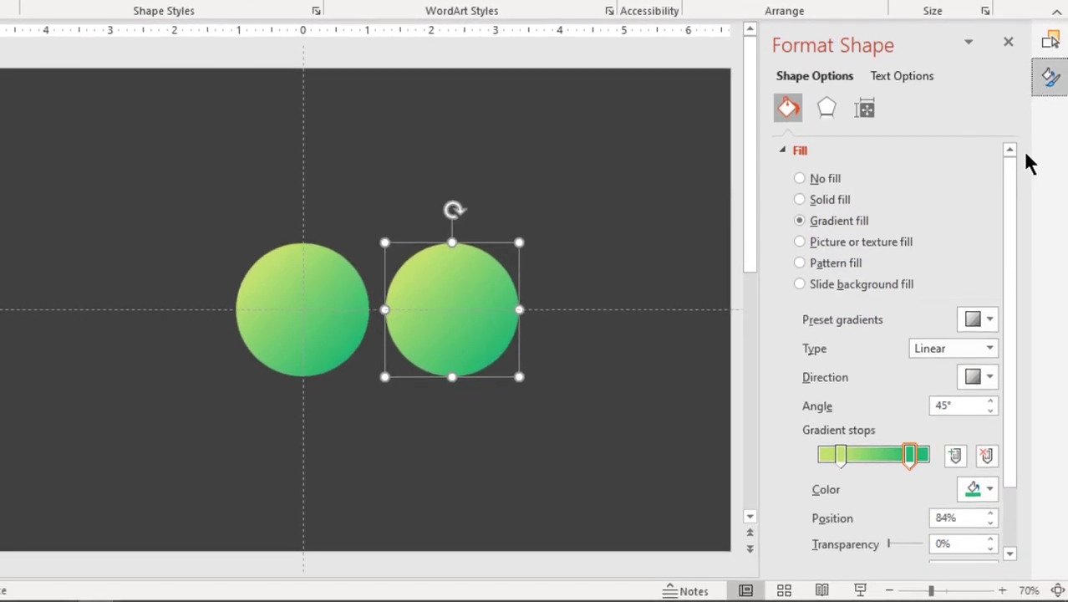
click(979, 377)
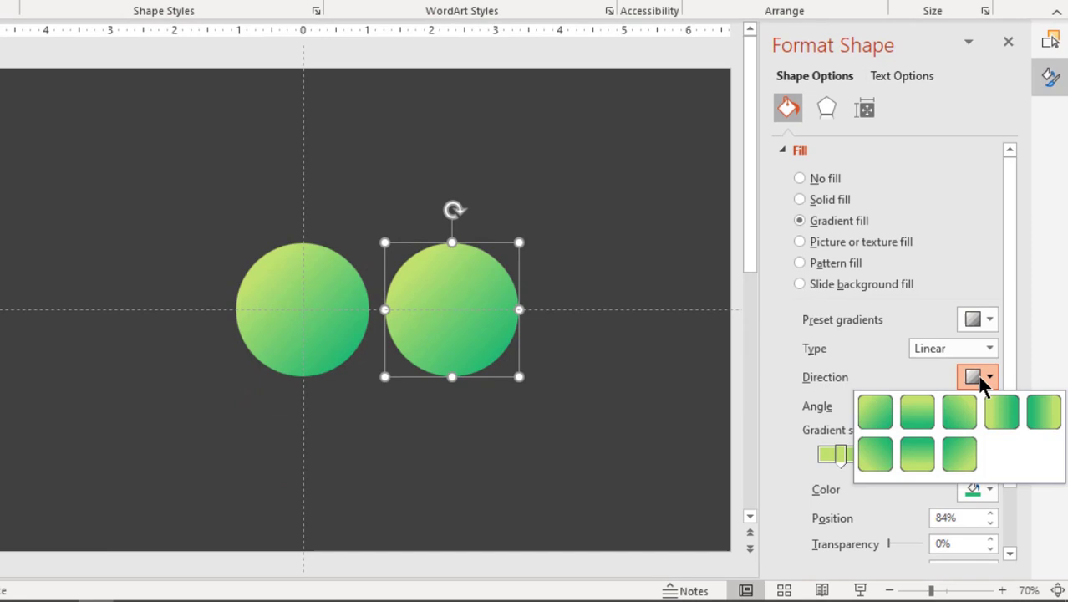
click(960, 454)
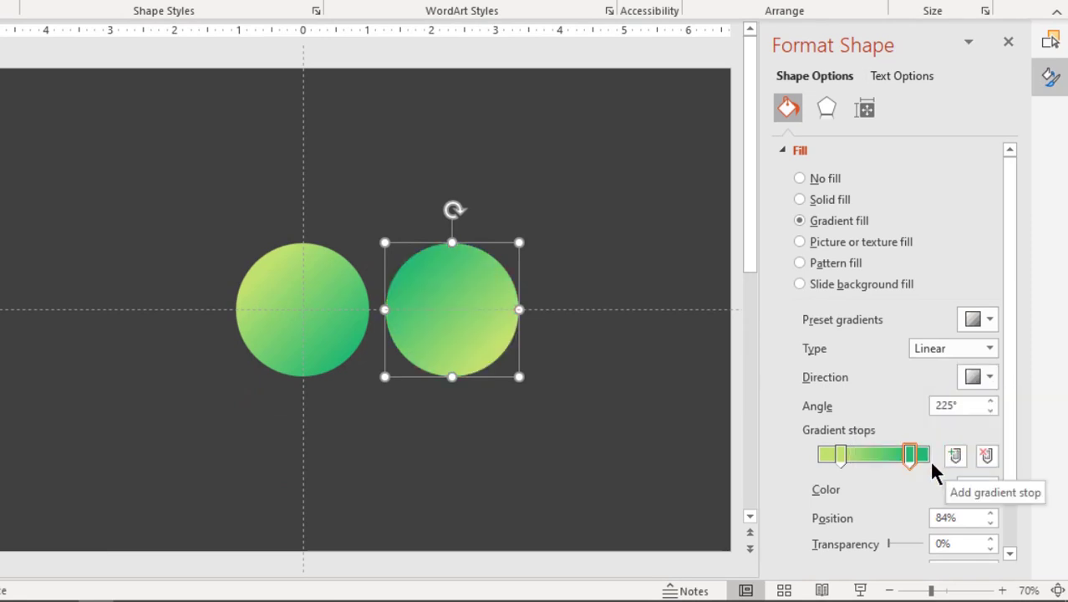
click(978, 489)
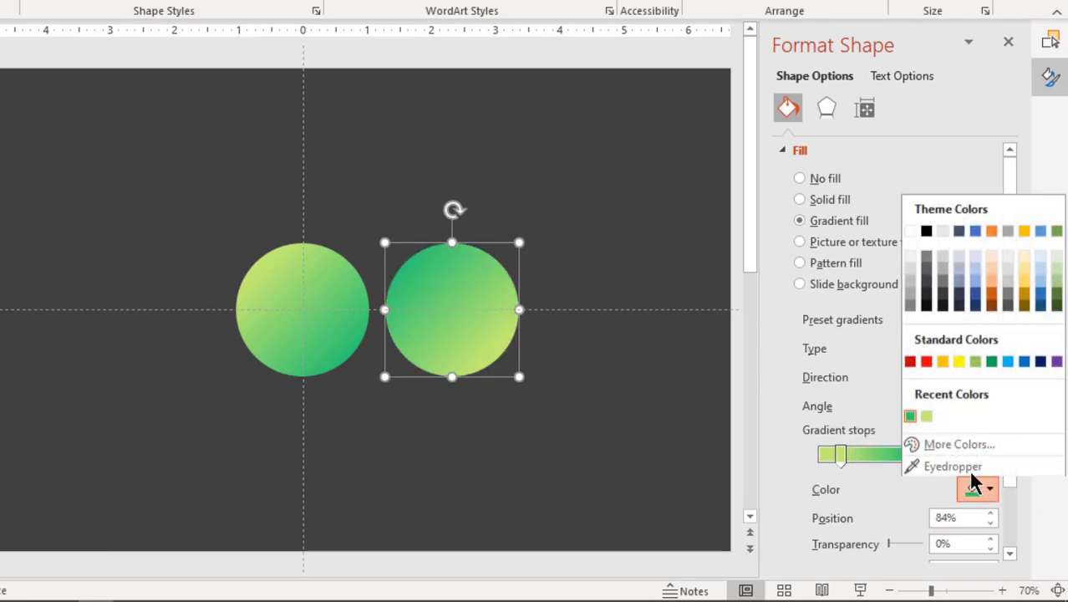
click(910, 266)
click(841, 454)
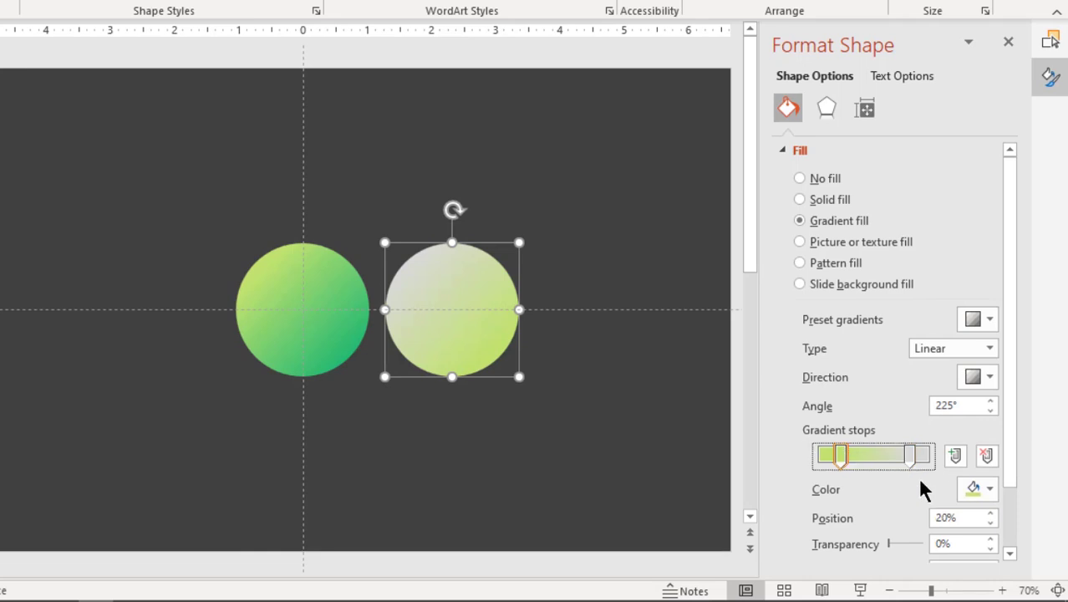
click(978, 491)
click(910, 230)
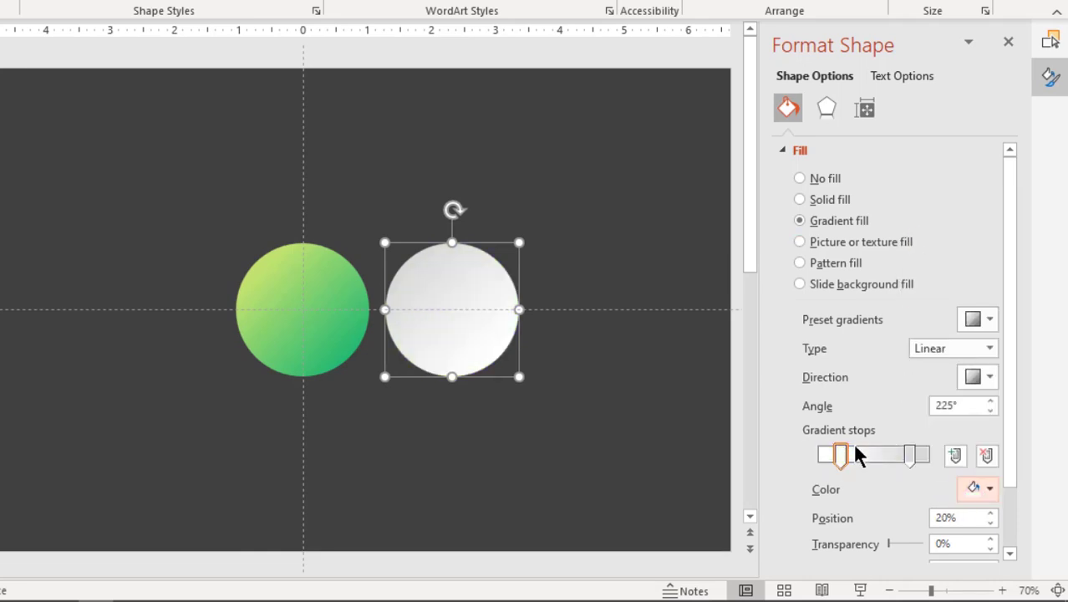
drag(841, 454, 820, 455)
drag(910, 455, 927, 456)
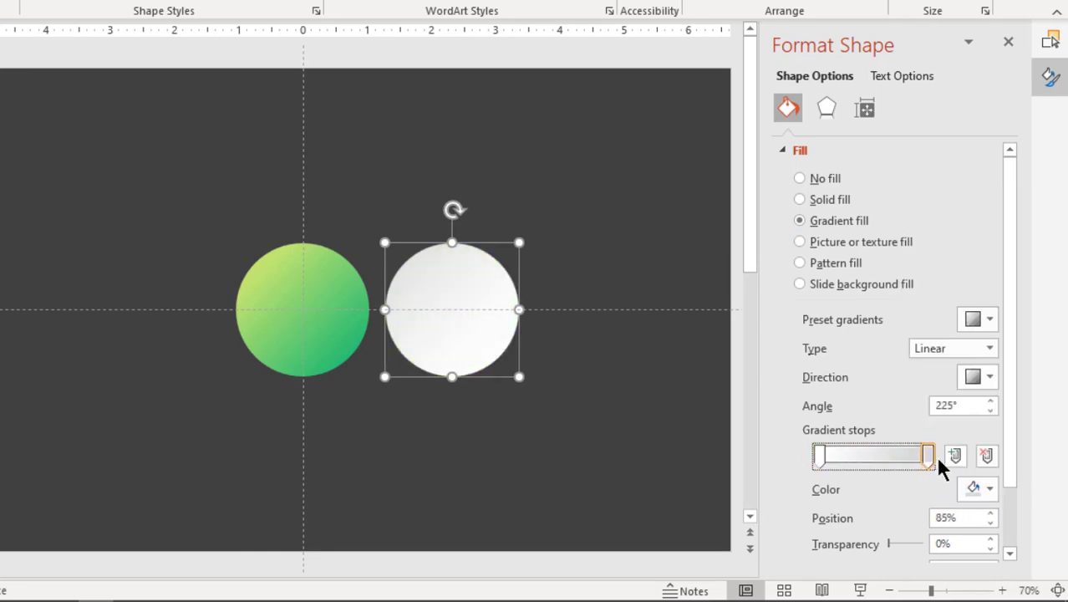
click(784, 151)
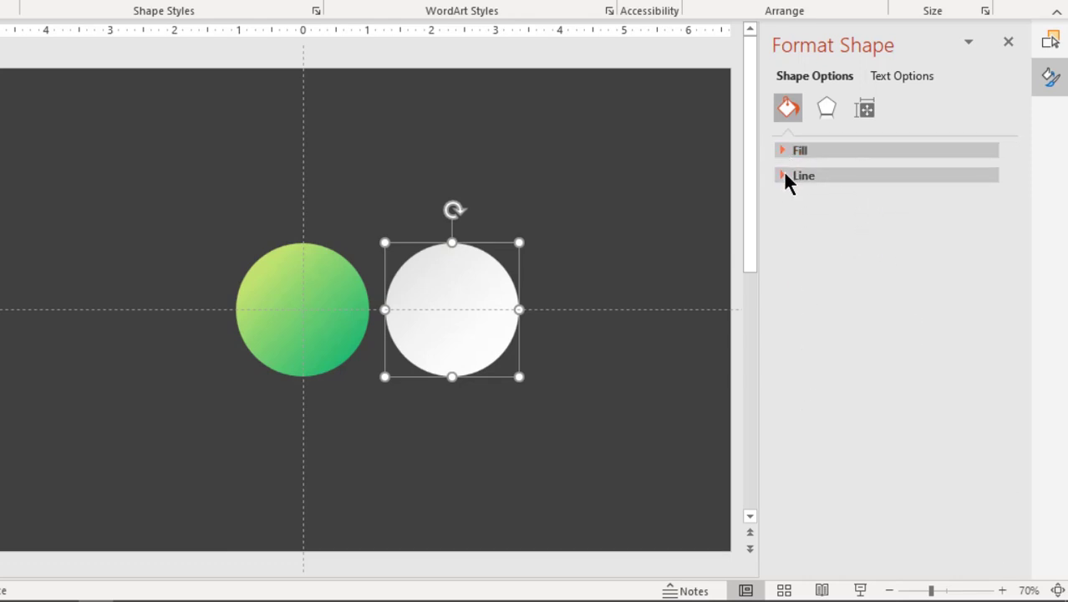
Step: Give the circle a gradient outline with white first and middle stops, middle moved to about halfway
click(786, 177)
click(799, 247)
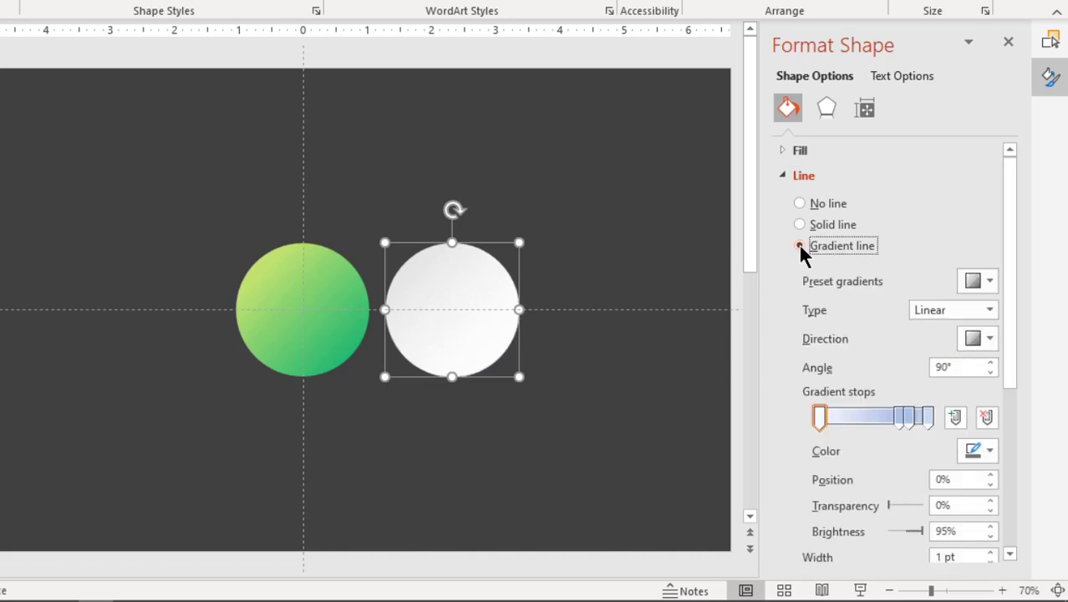
click(929, 417)
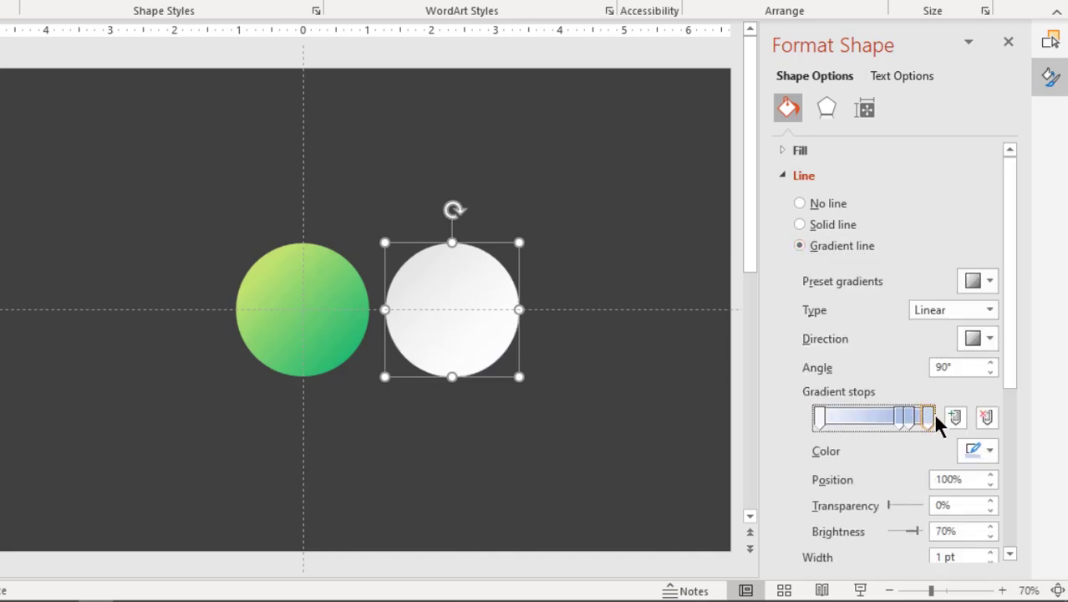
click(986, 417)
click(929, 423)
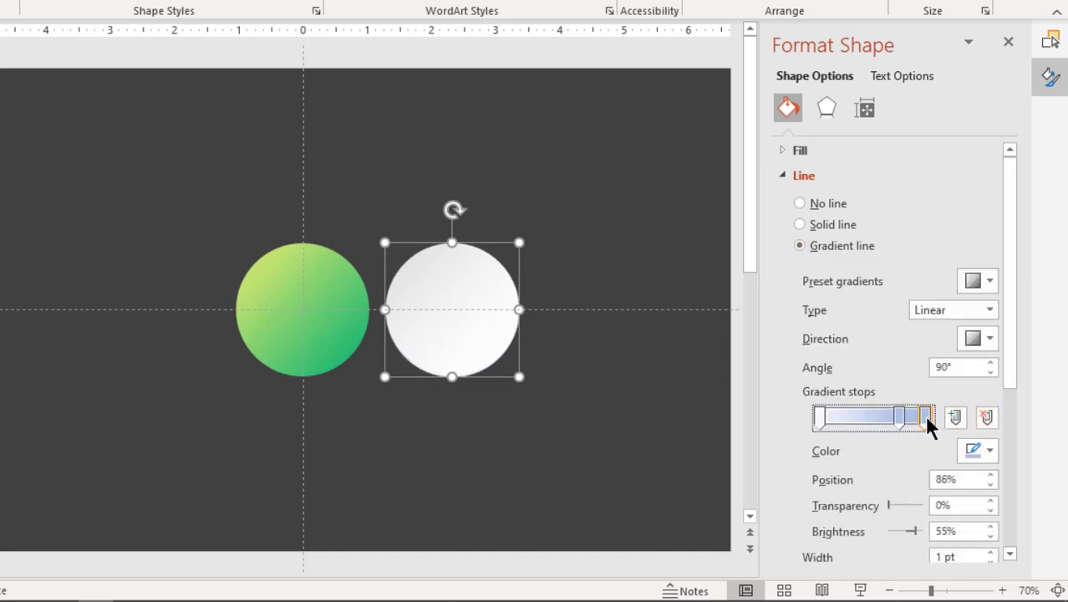
click(819, 423)
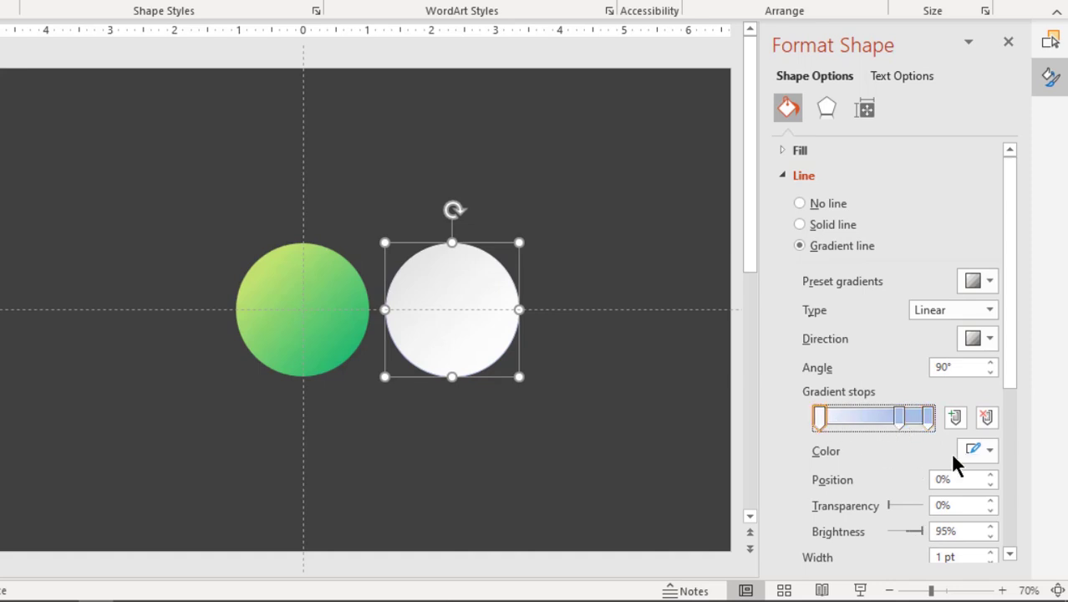
click(976, 451)
click(910, 193)
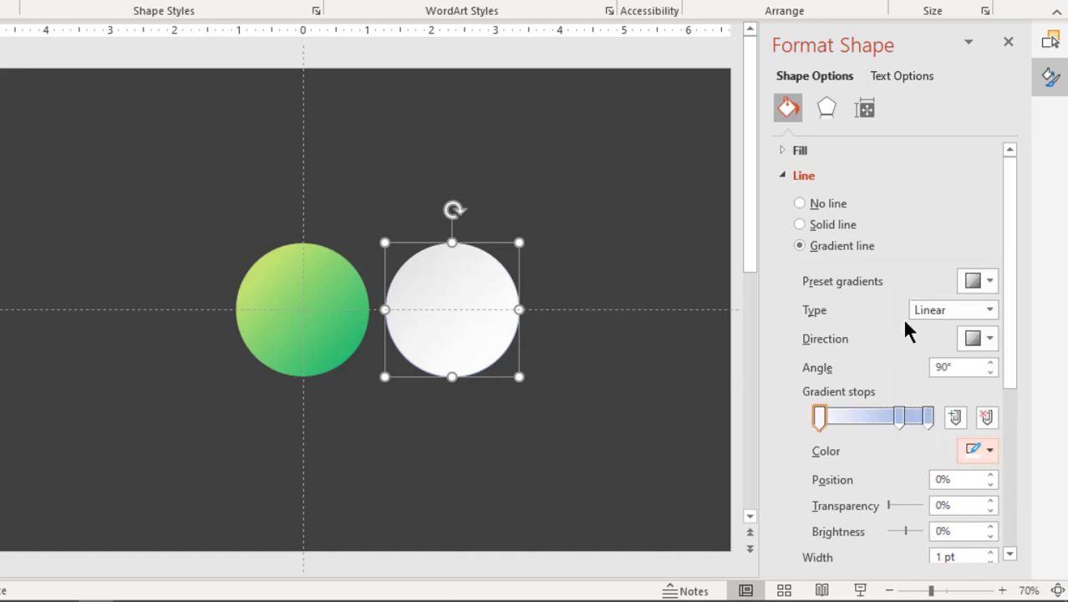
click(903, 417)
click(974, 449)
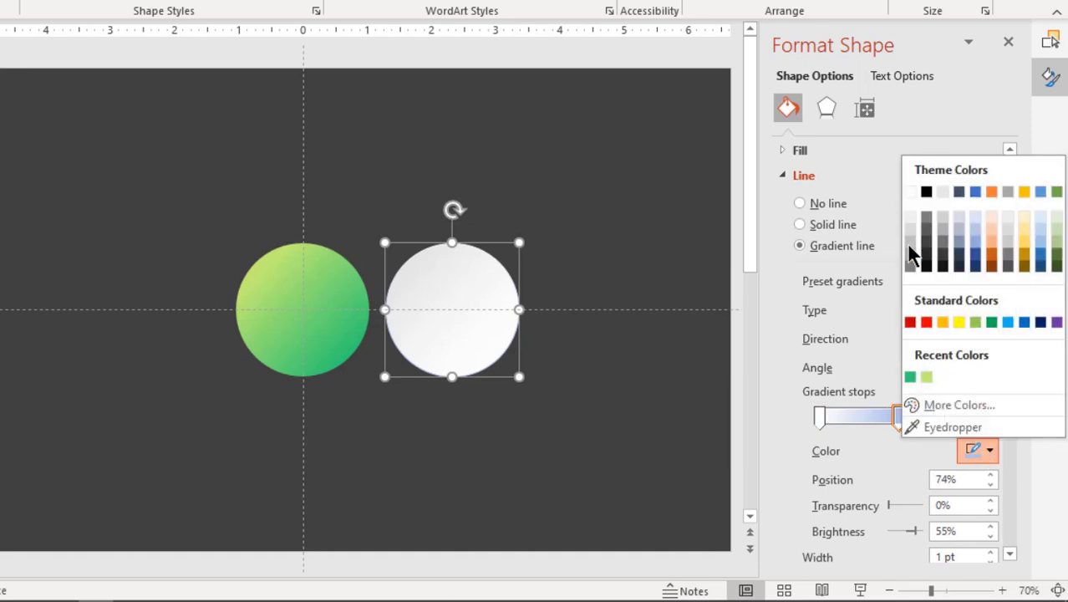
click(910, 192)
drag(901, 416, 867, 423)
Step: Make the last outline stop 100% transparent and set the outline width to 1.5 pt
click(929, 417)
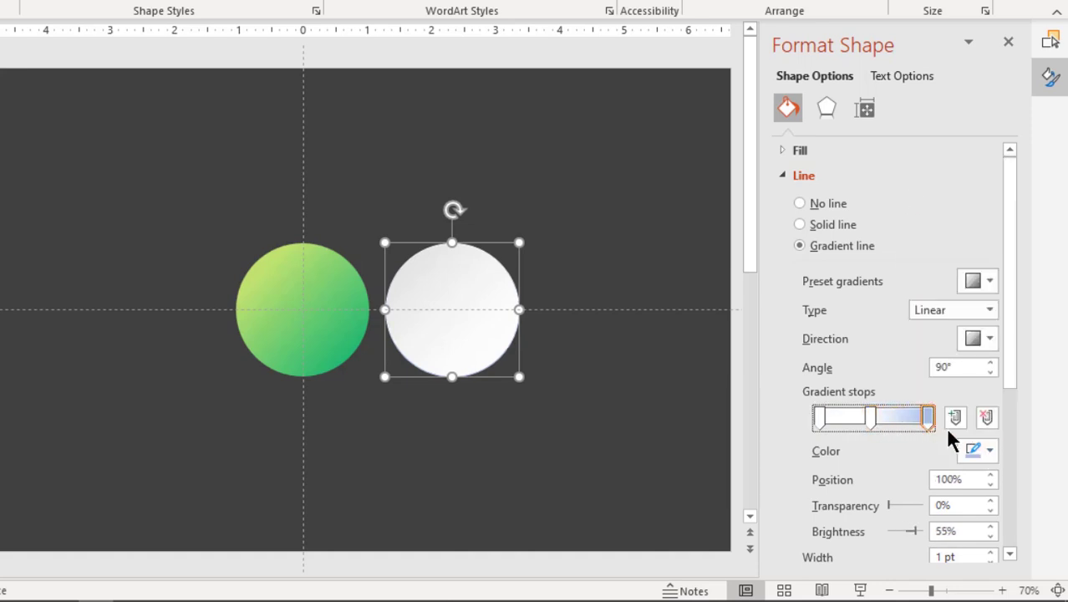
click(983, 452)
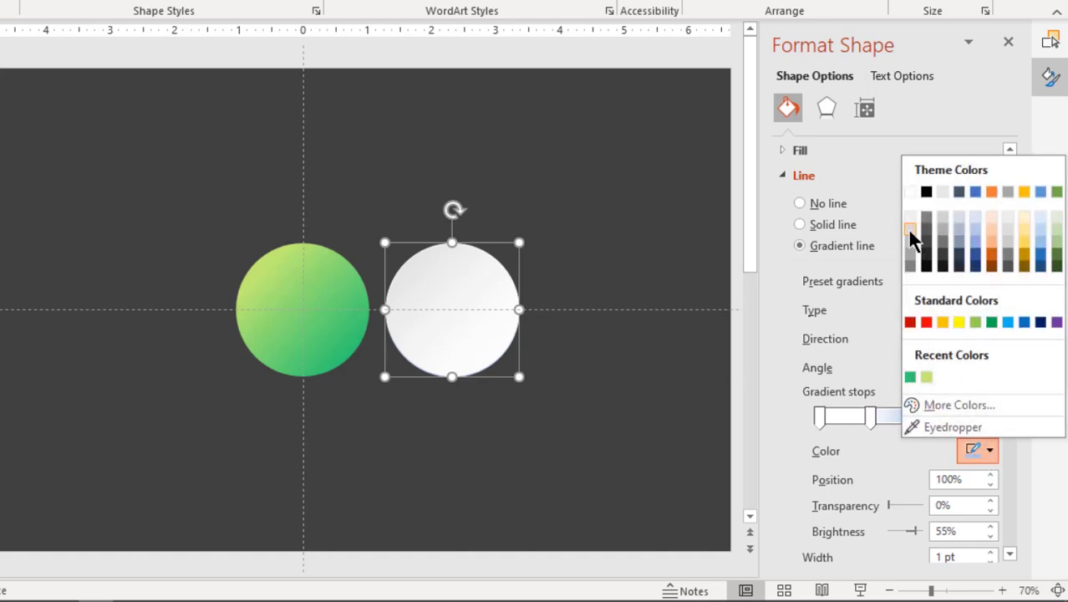
key(Escape)
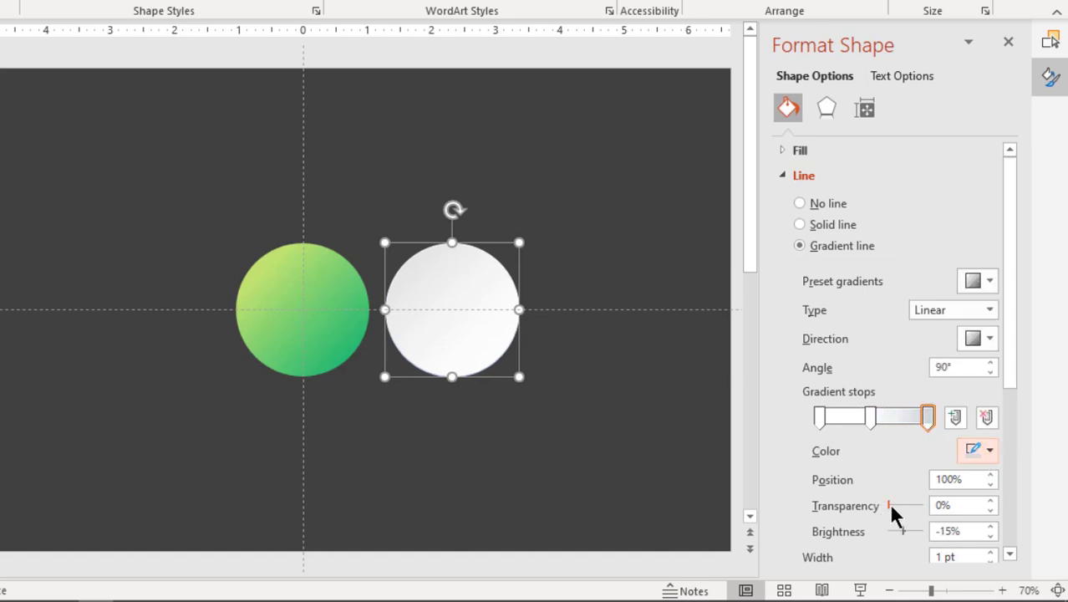
drag(891, 505, 935, 508)
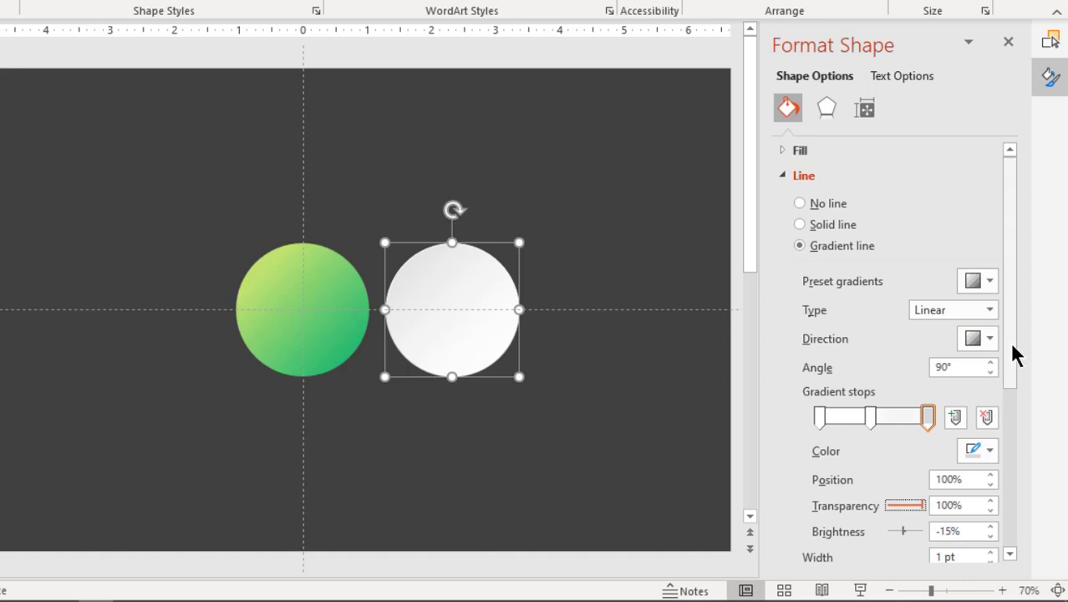
drag(1016, 354, 1013, 424)
click(992, 427)
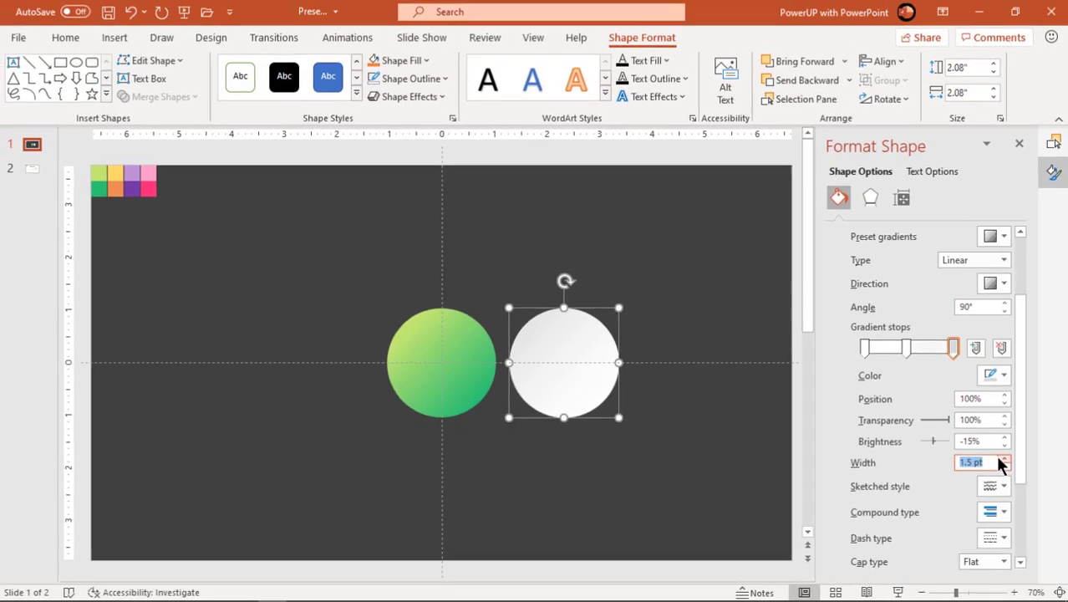
Step: Enlarge the white circle to 2.75" around the green one and send it to back
drag(619, 419, 466, 383)
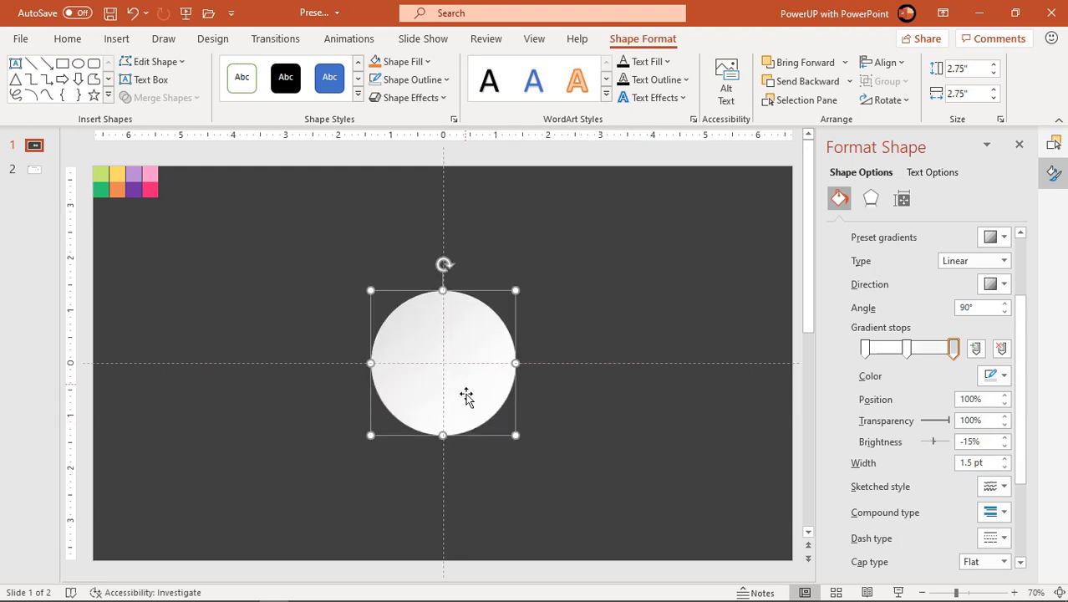
right_click(465, 397)
click(520, 382)
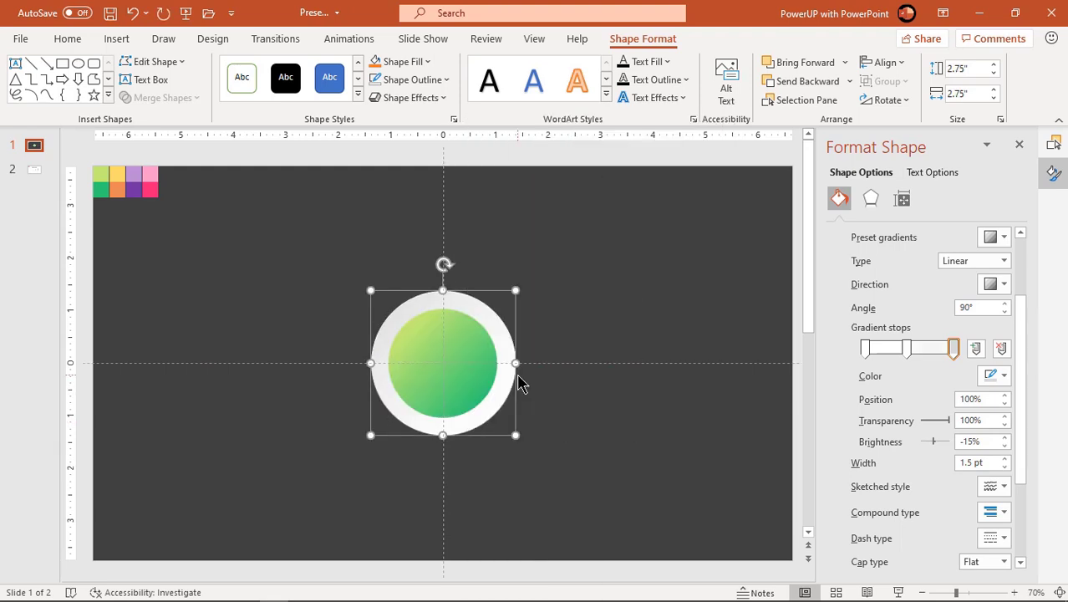
click(622, 461)
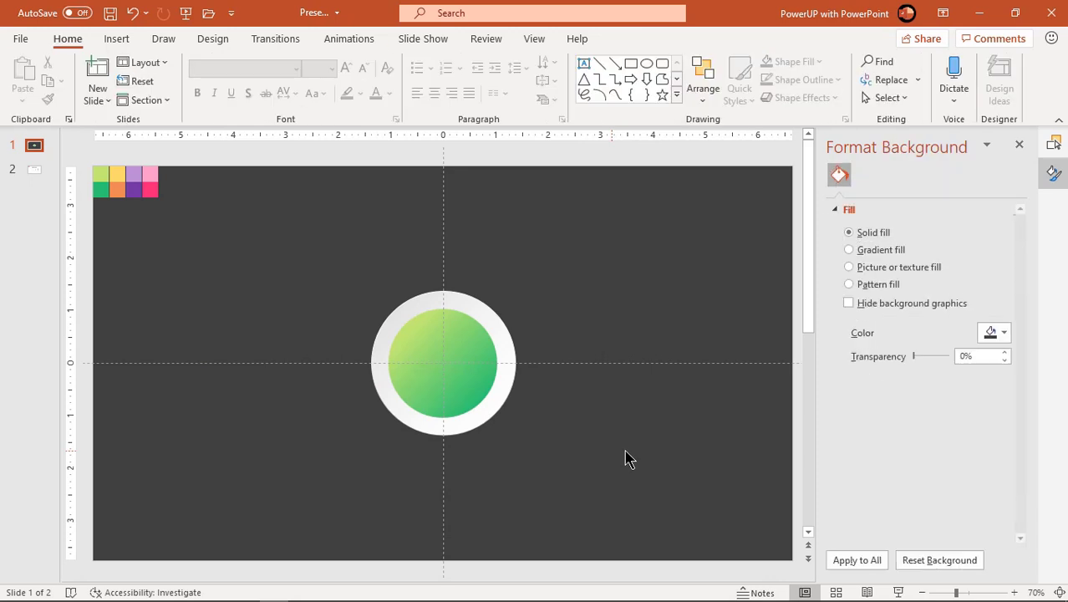
Step: Apply the first Outer shadow preset to the green circle with 101% size and 7 pt blur
click(466, 382)
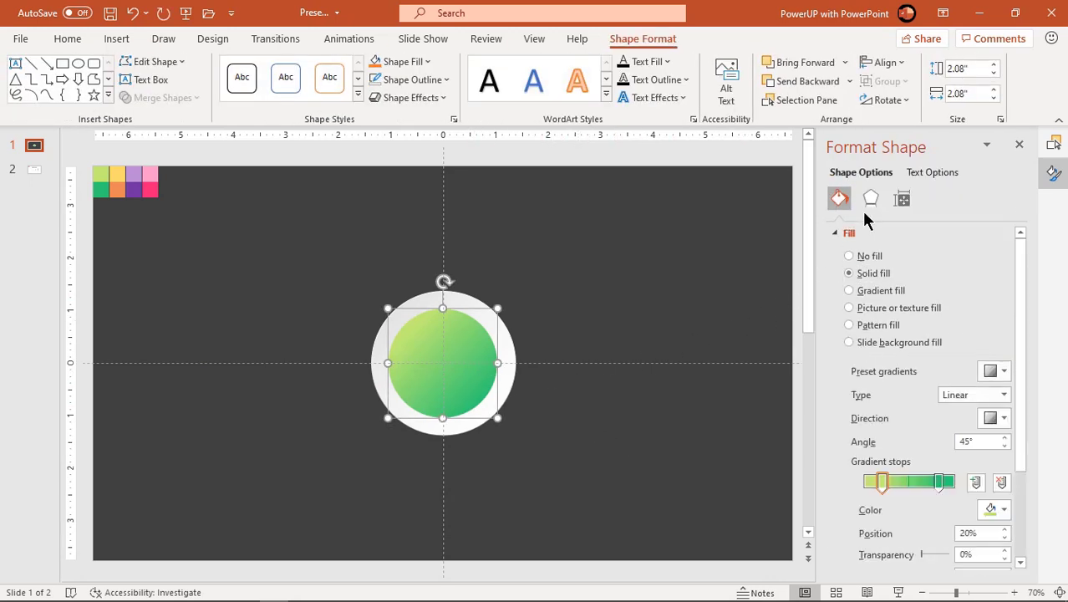
click(867, 200)
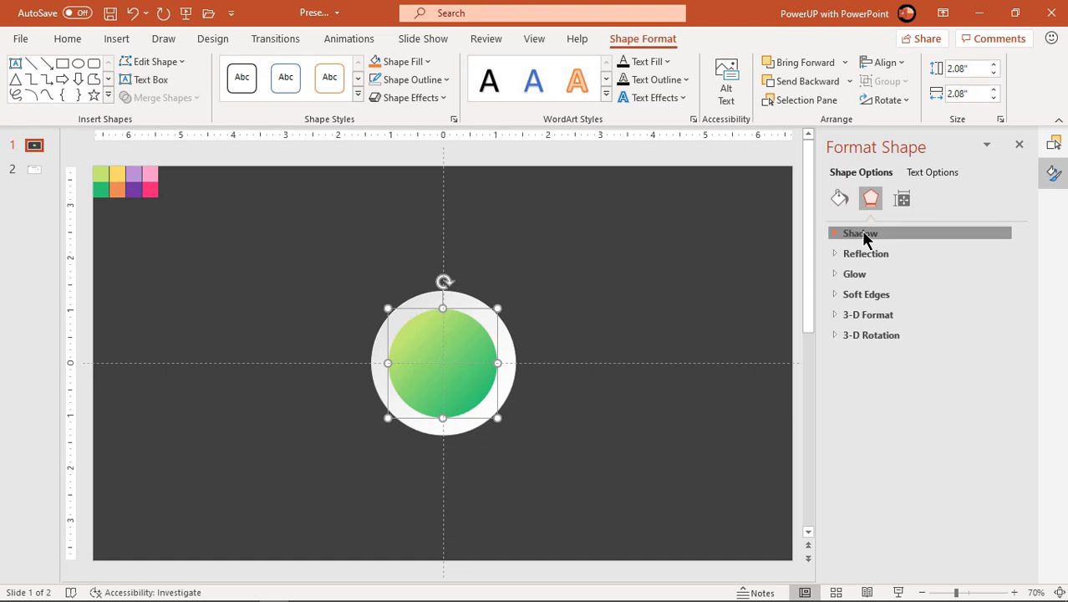
click(863, 234)
click(1002, 255)
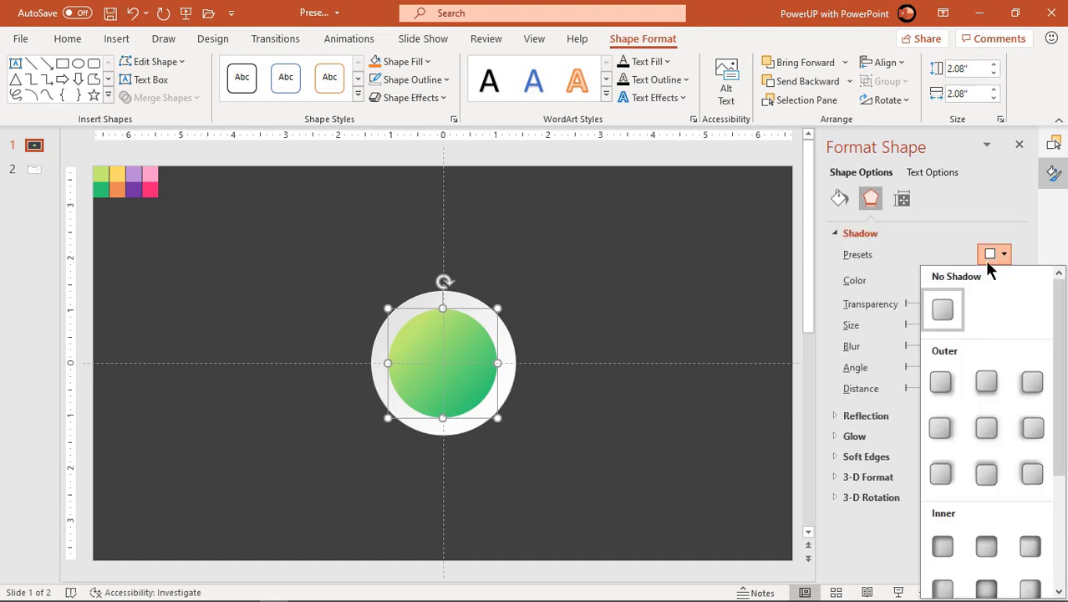
click(945, 380)
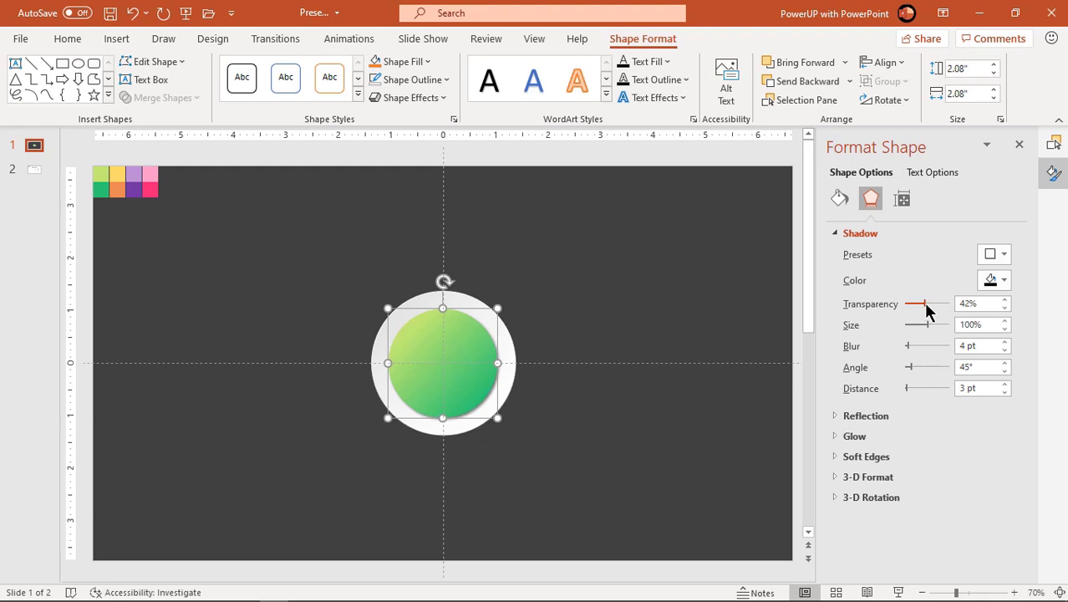
click(1004, 321)
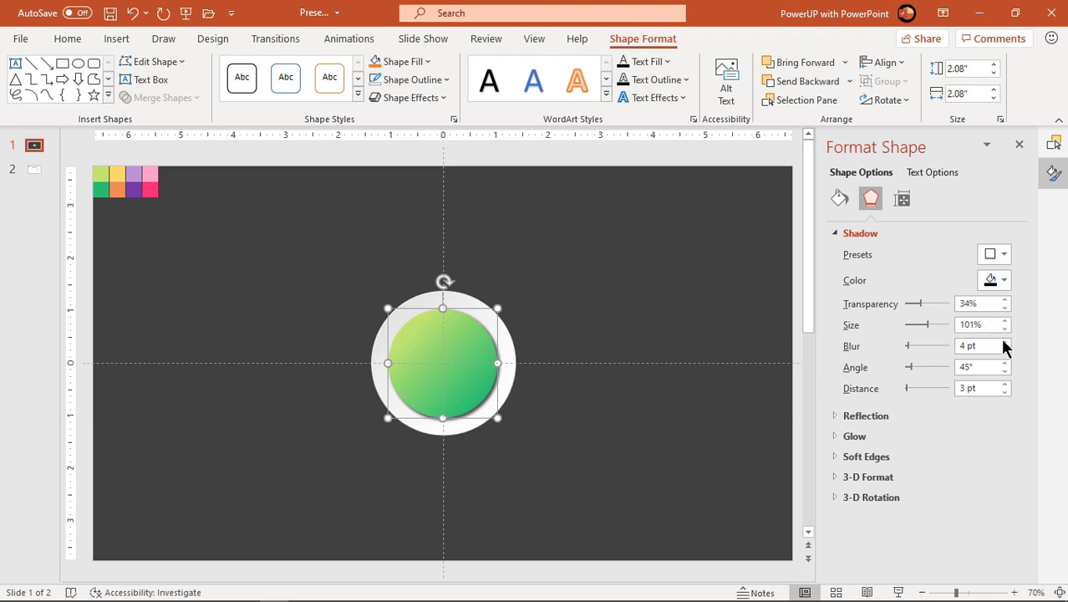
click(1003, 341)
click(1002, 340)
click(1003, 341)
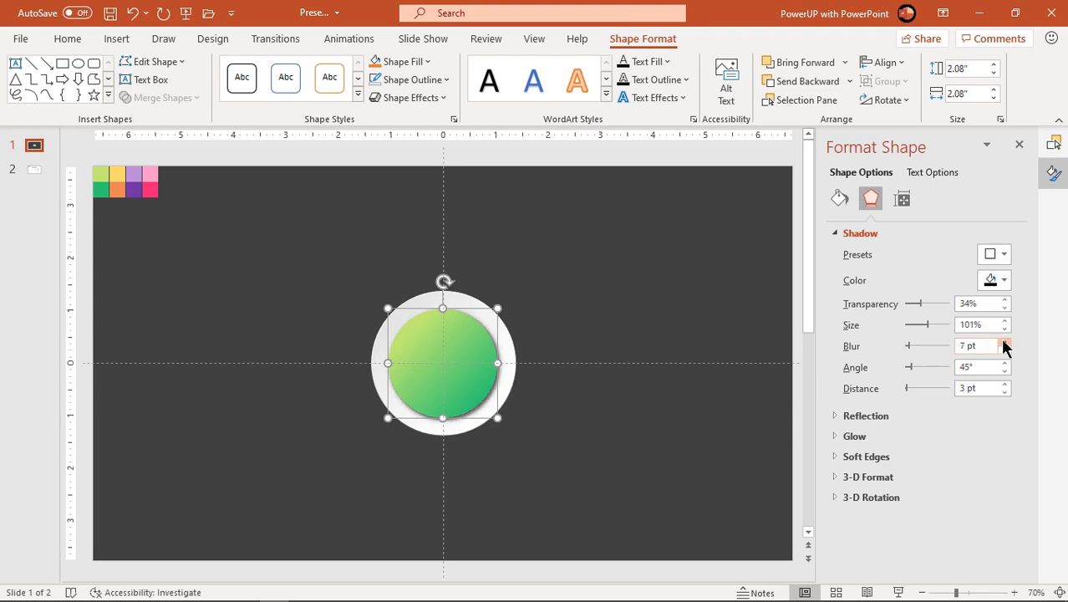
click(634, 447)
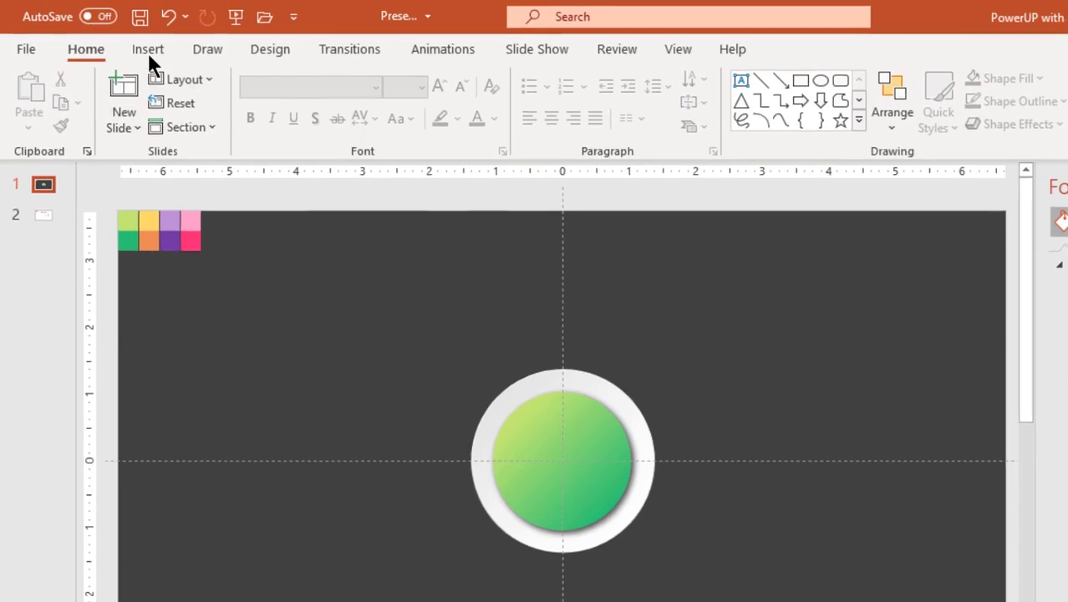
Step: Draw a large circle centred on the button, filled white at 78% transparency
click(115, 41)
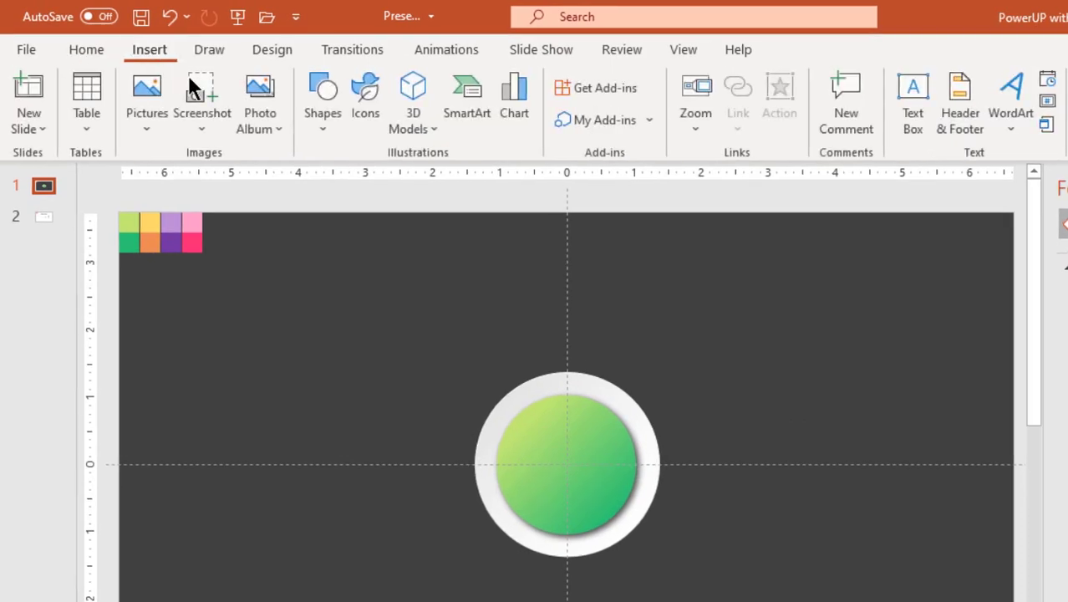
click(316, 125)
click(395, 189)
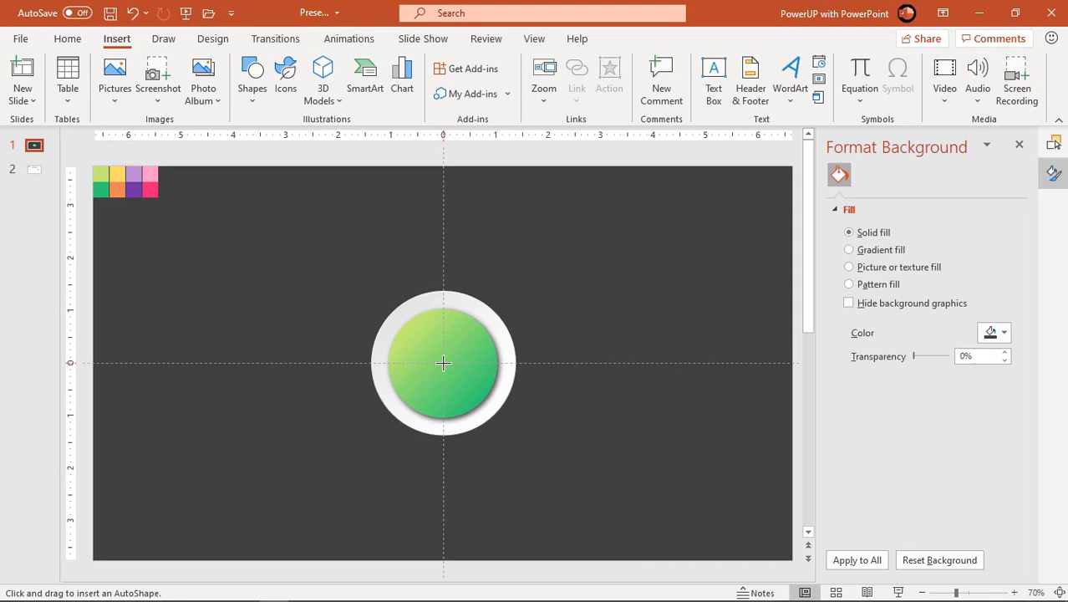
drag(443, 362, 534, 434)
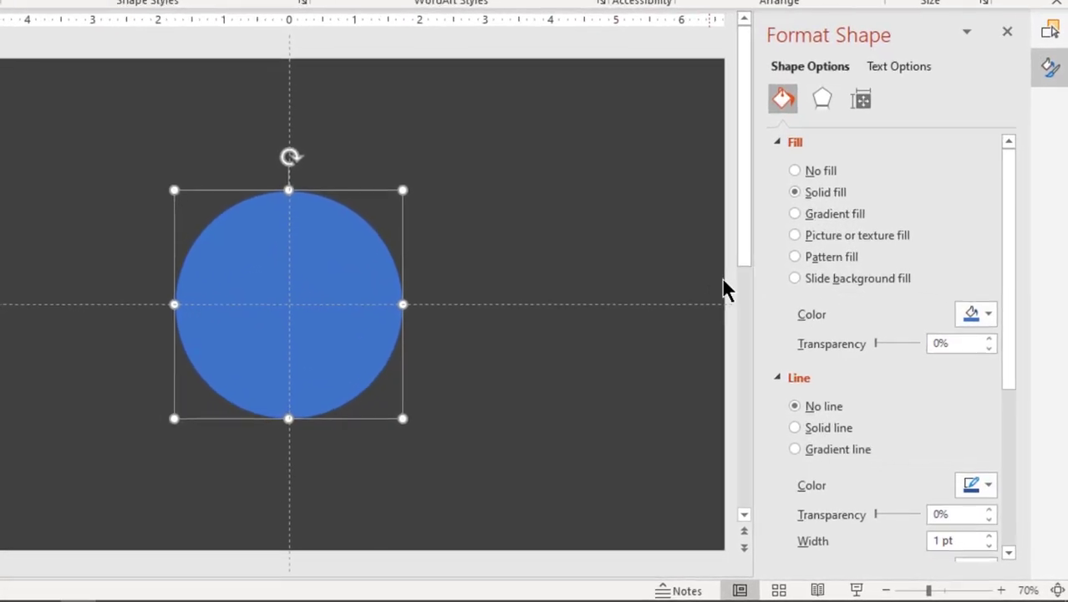
click(973, 316)
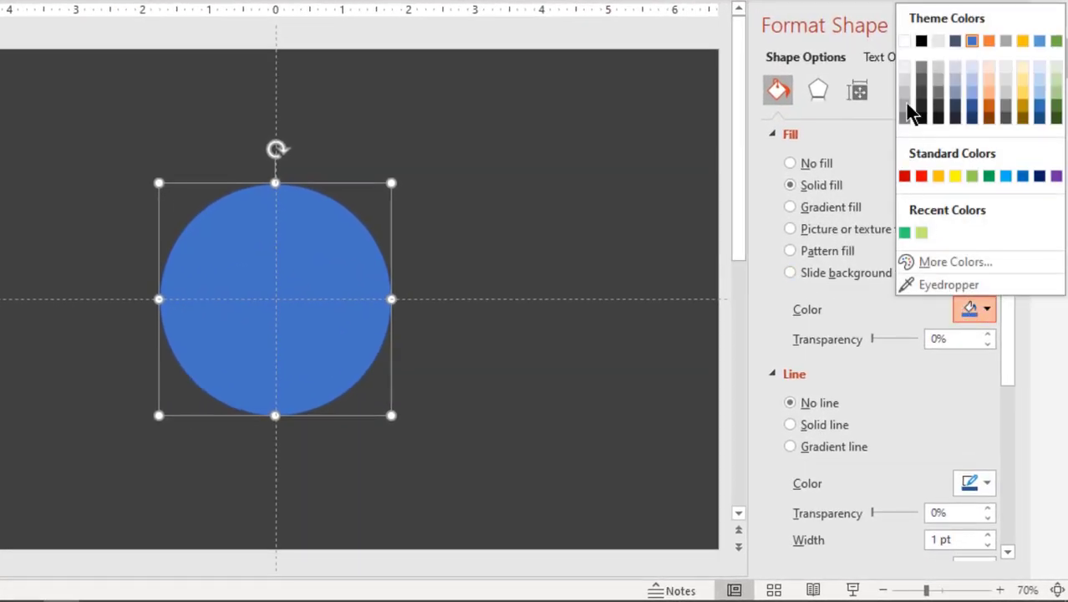
click(904, 43)
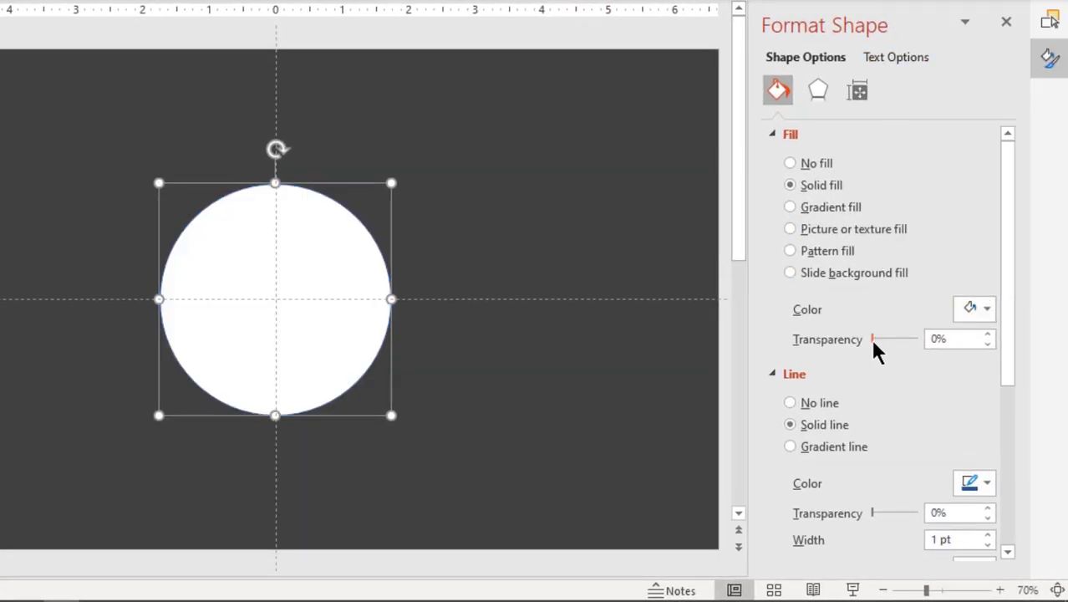
drag(873, 339, 905, 340)
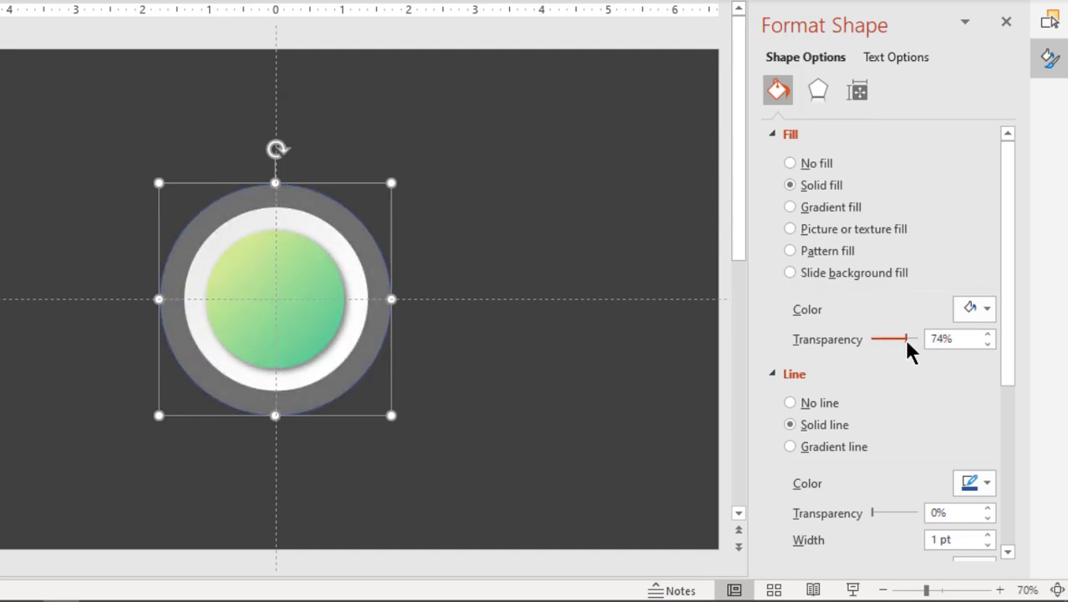
click(771, 133)
Step: Give the big circle a gradient outline with a light first stop and a black 35% stop
click(797, 229)
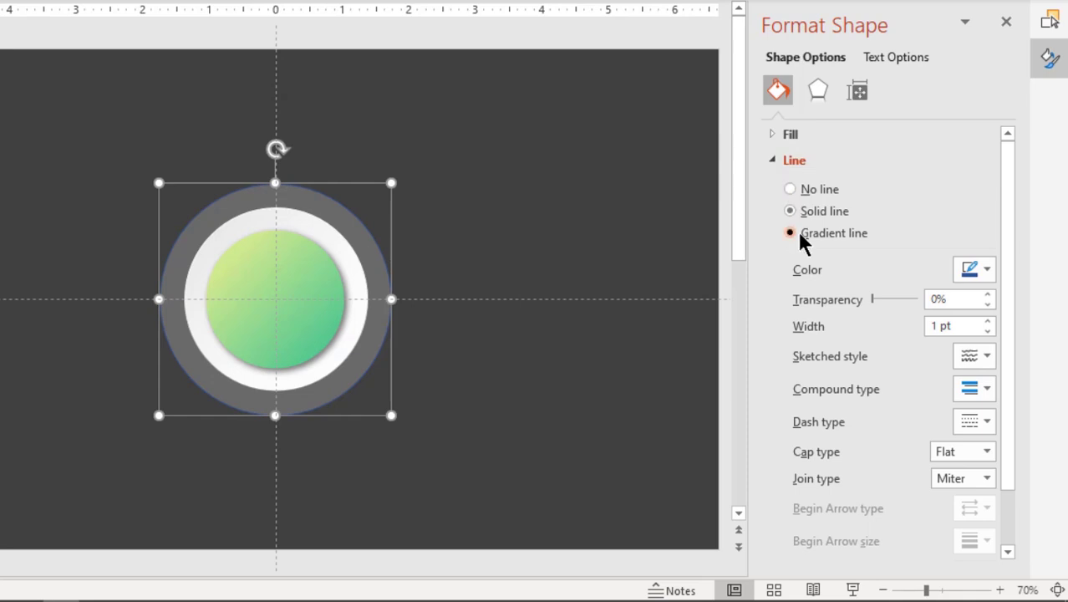
drag(888, 411, 845, 410)
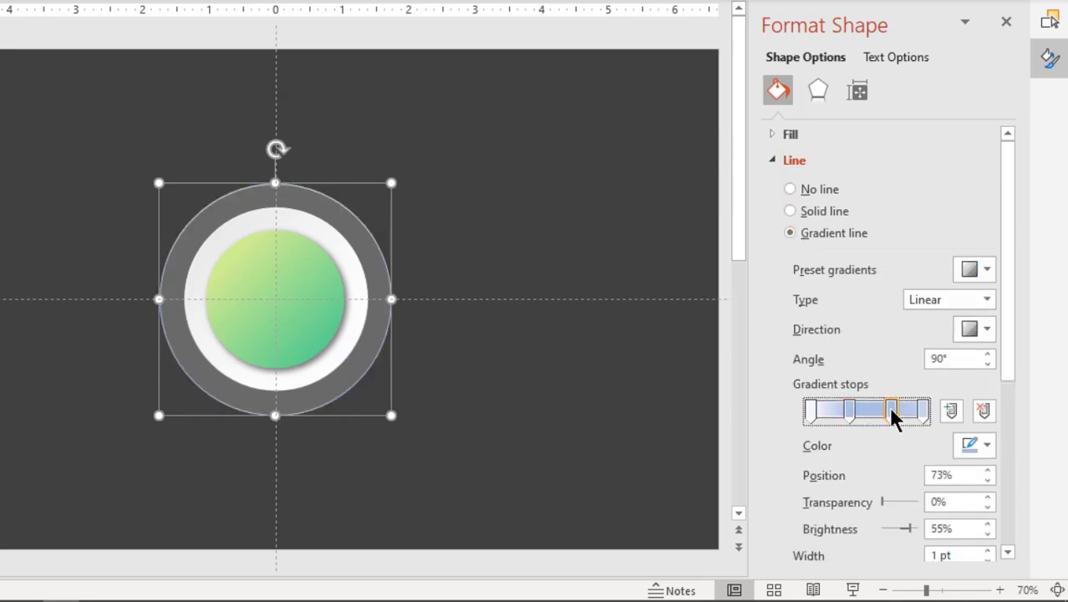
click(810, 410)
click(971, 445)
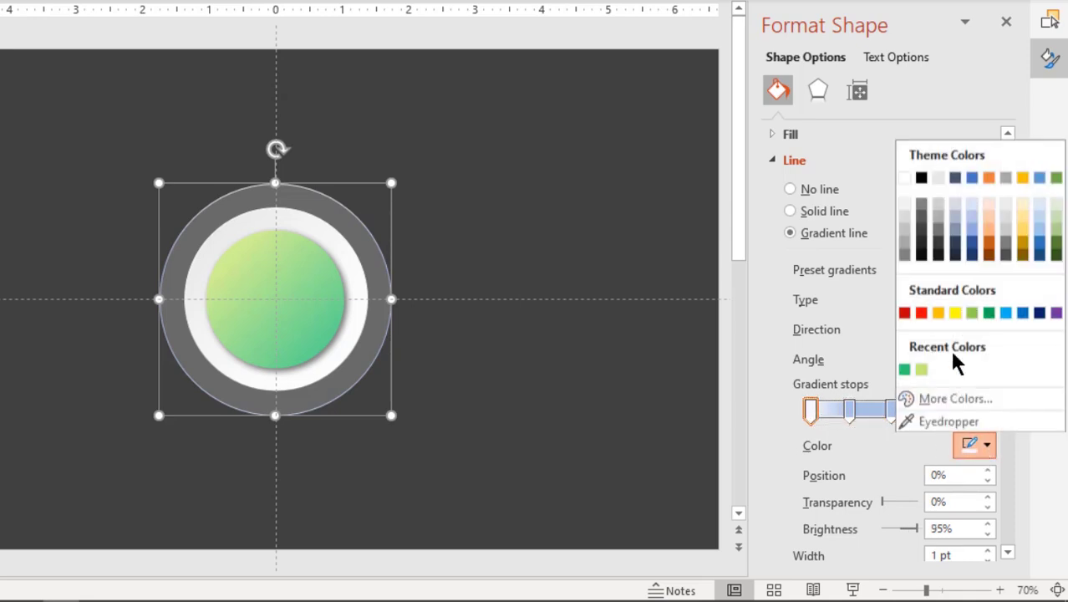
click(903, 178)
click(849, 409)
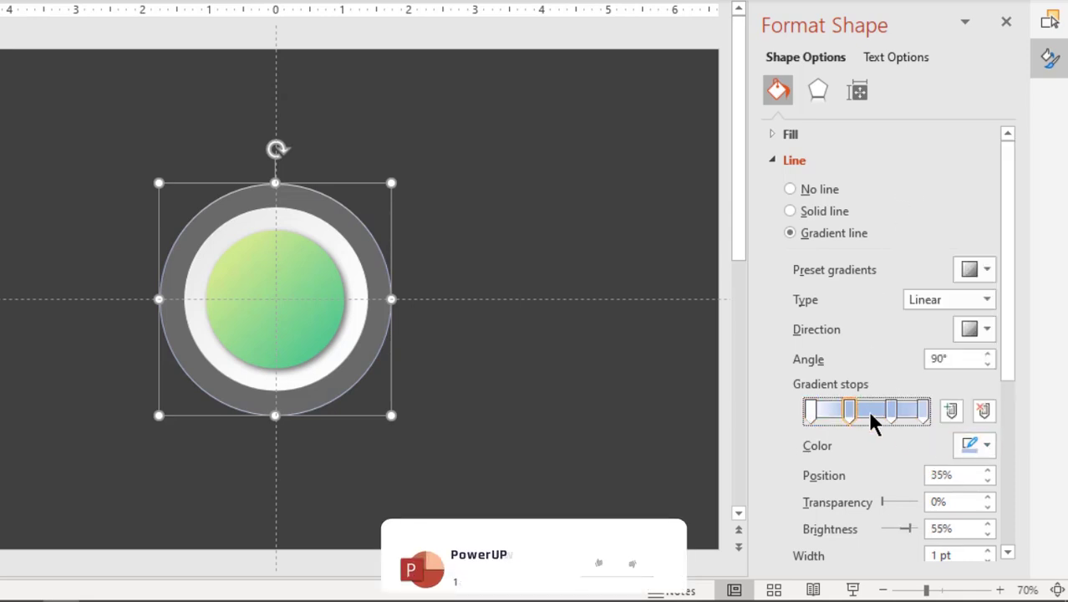
click(987, 447)
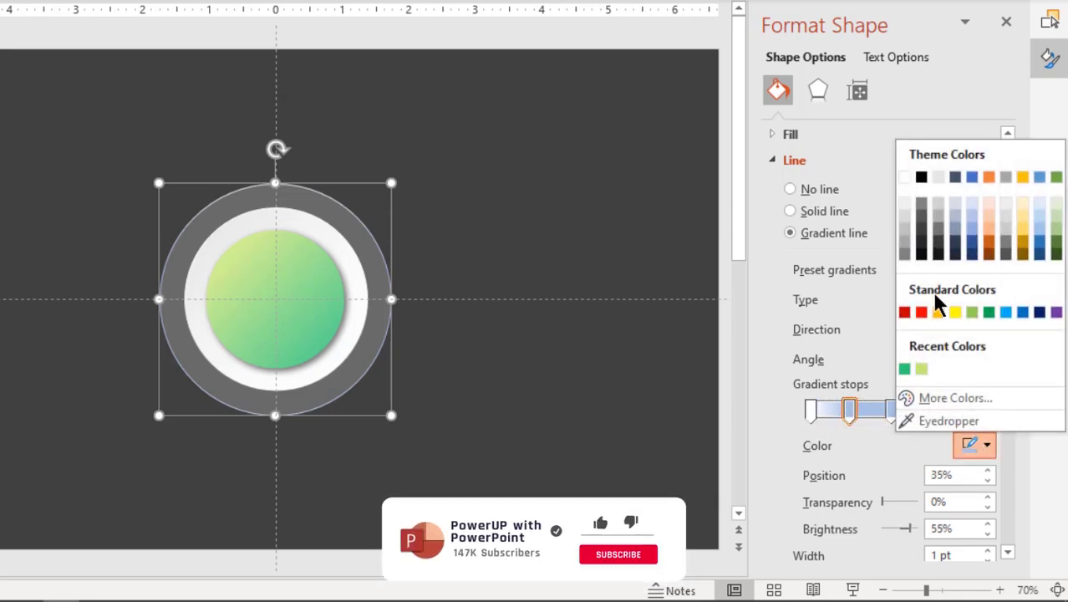
click(921, 177)
Step: Make the 72% stop white and the 100% stop black, shifting the white stop to 68%
click(891, 408)
click(987, 445)
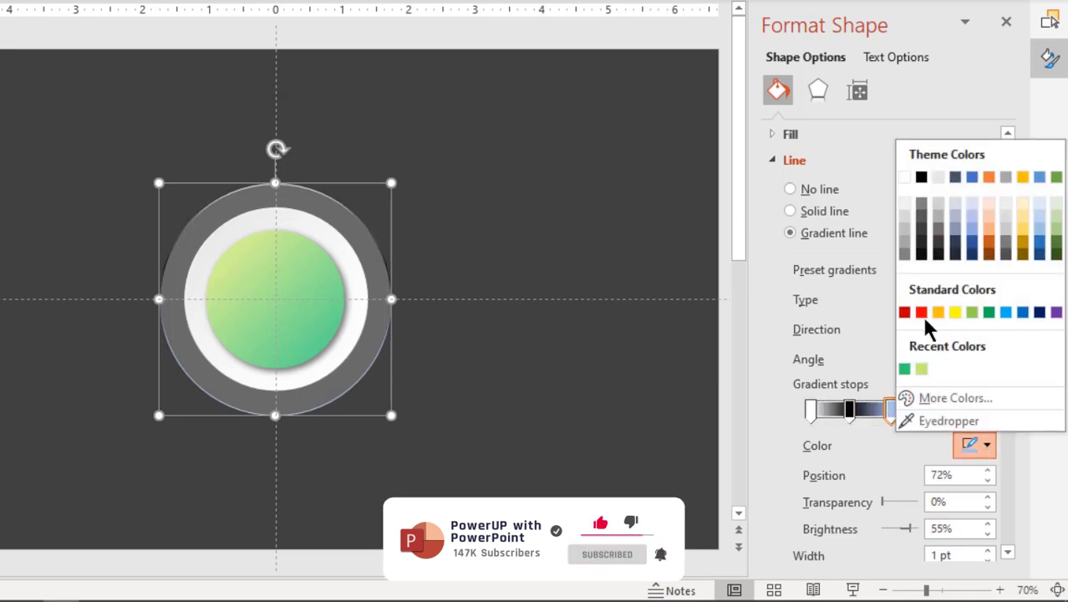
click(903, 178)
click(922, 409)
click(978, 444)
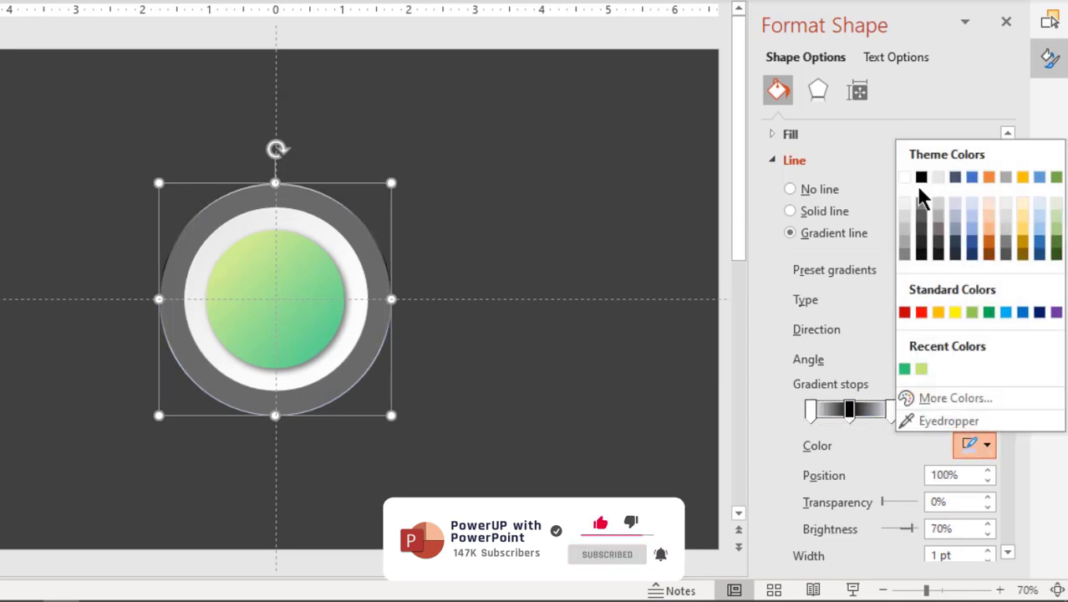
click(921, 176)
click(890, 408)
drag(889, 409, 885, 409)
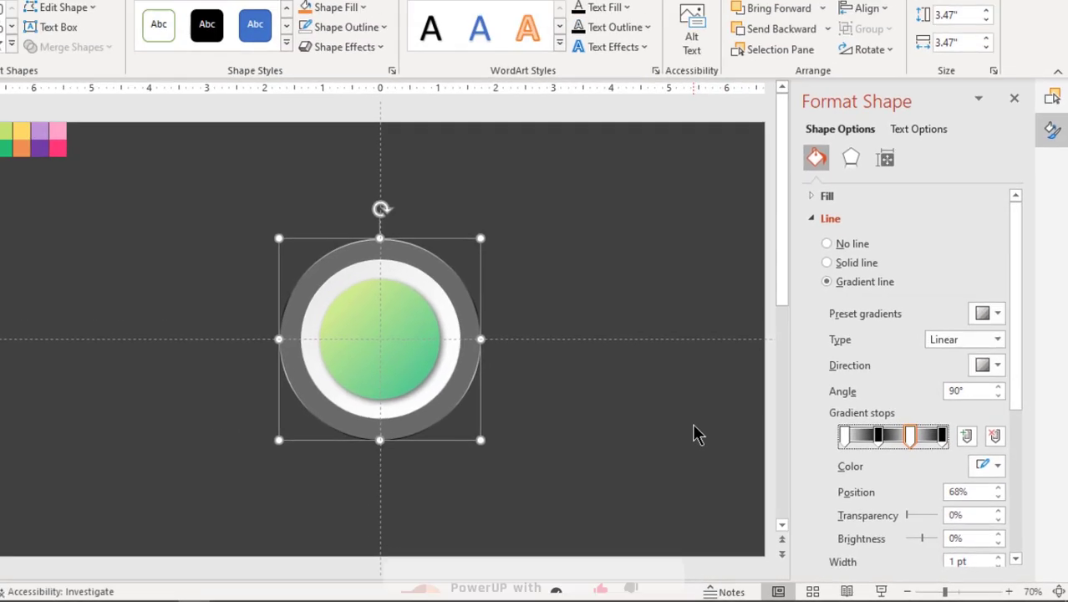
click(698, 434)
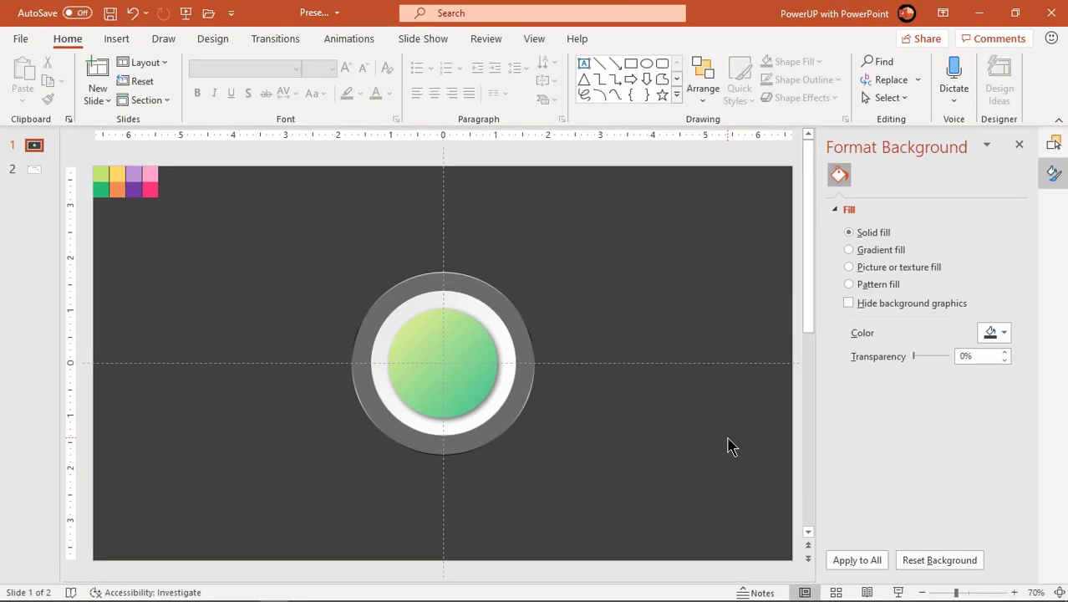
Step: Rename Oval 3 to 'third circle' in the Selection Pane and drag a copy to its right
click(511, 440)
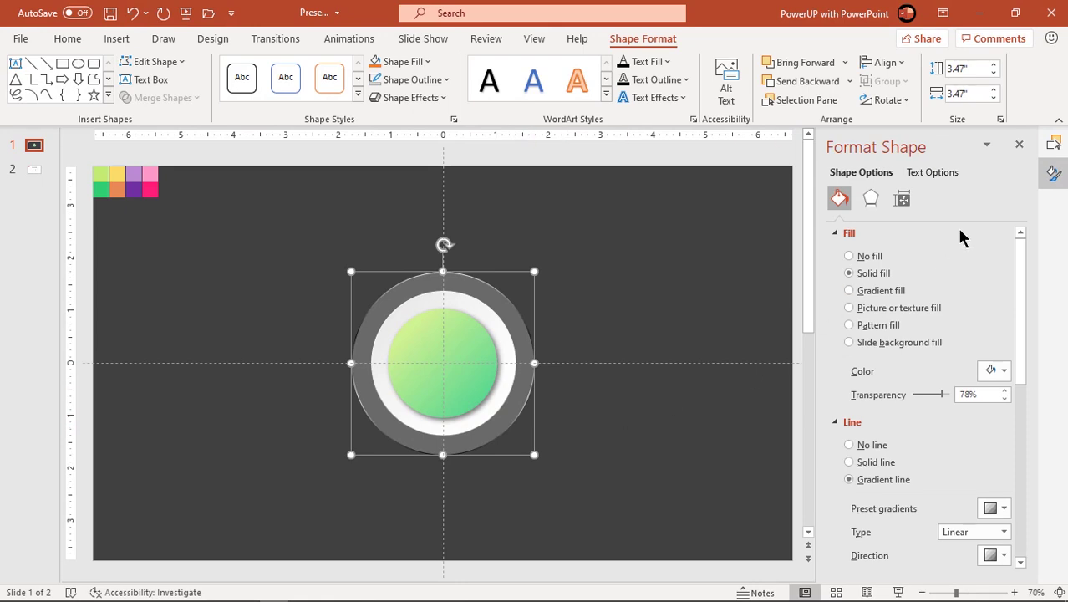
click(1052, 145)
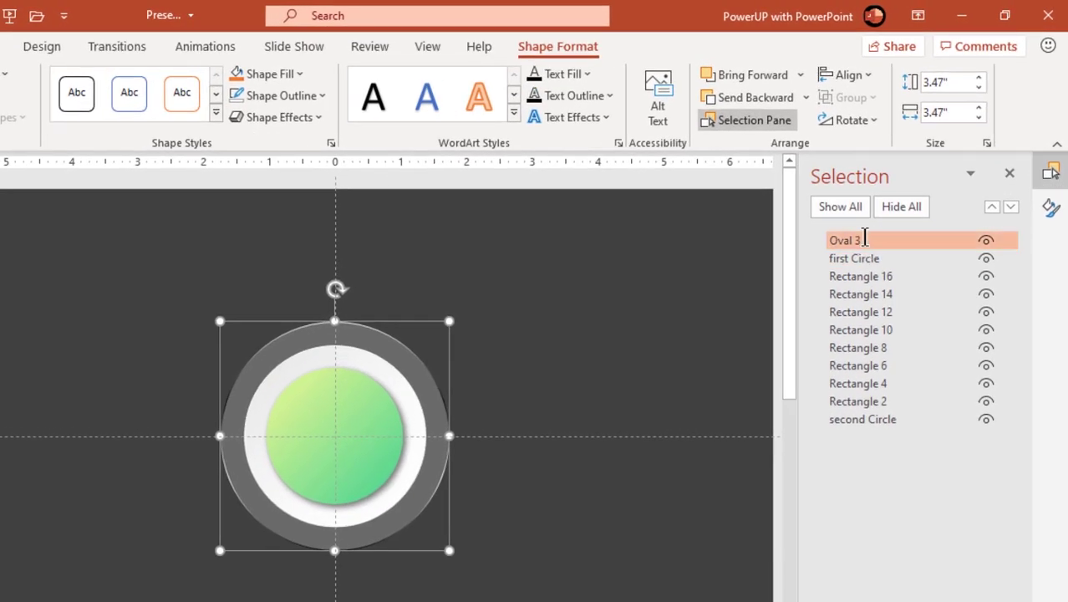
double_click(865, 240)
text(third circle)
key(Return)
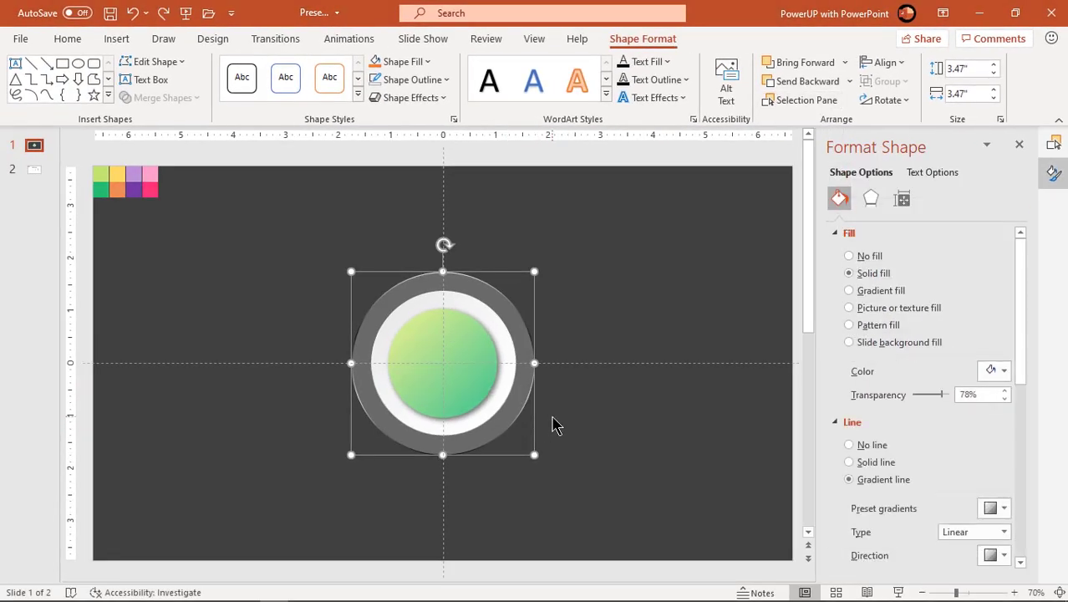
drag(510, 411, 697, 399)
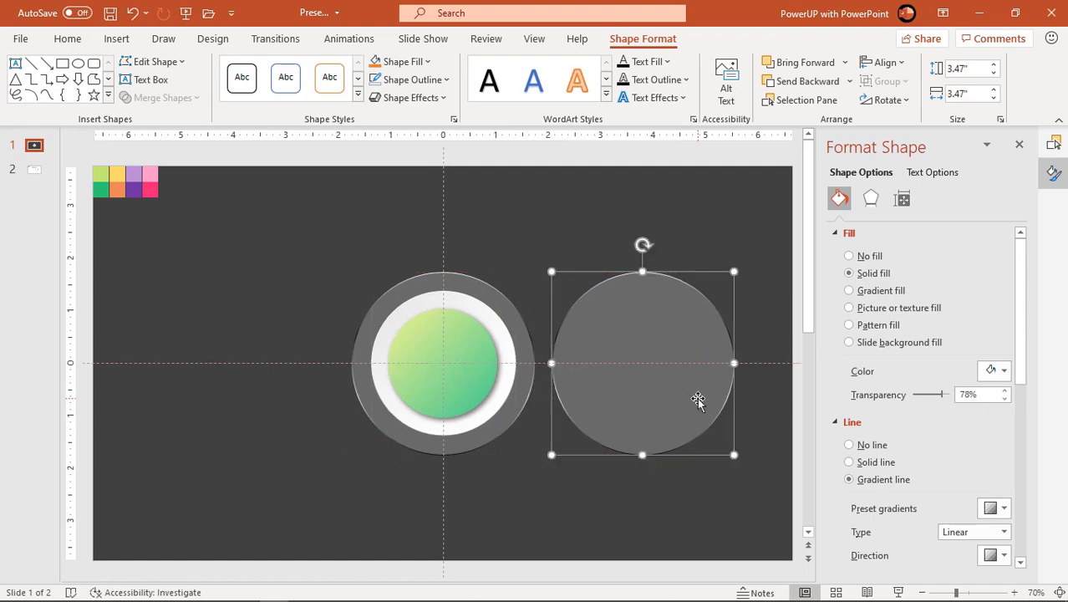
Step: Remove the copy's outline and draw a new circle partly overlapping it up-left
click(849, 445)
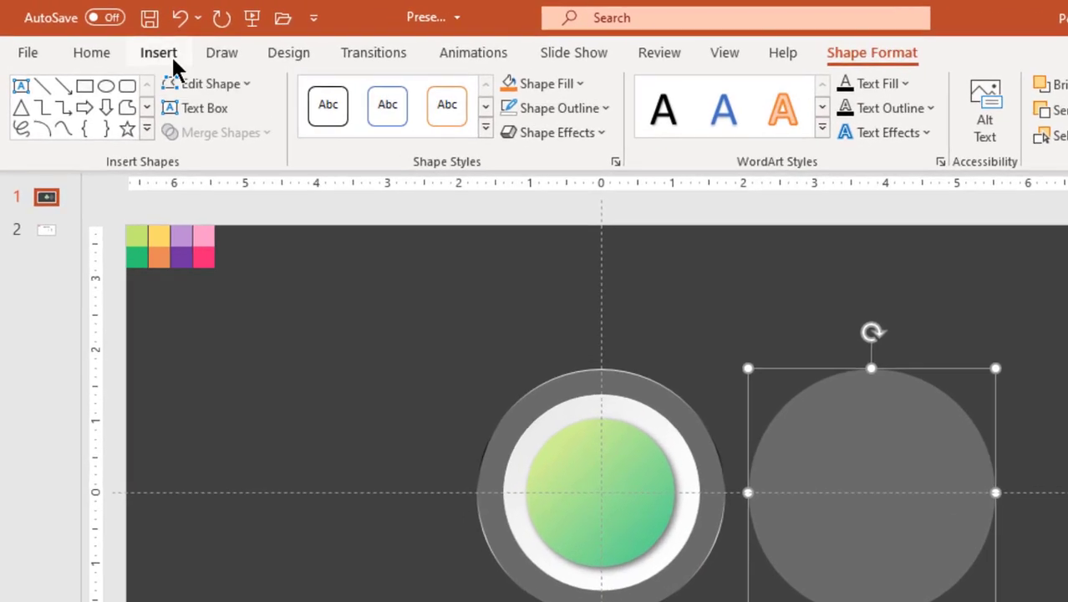
click(128, 42)
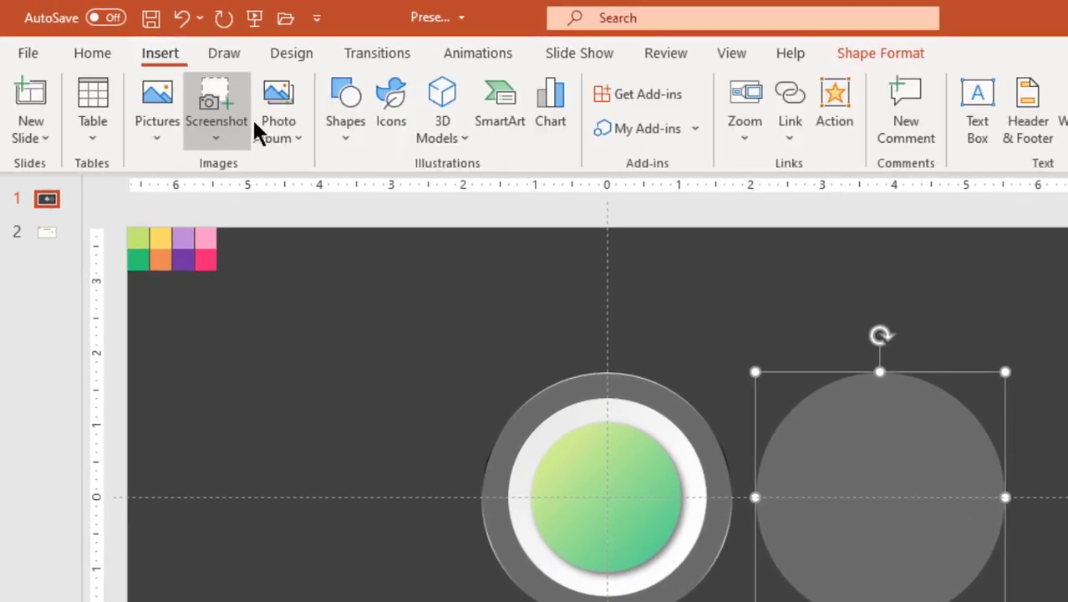
click(345, 125)
click(426, 192)
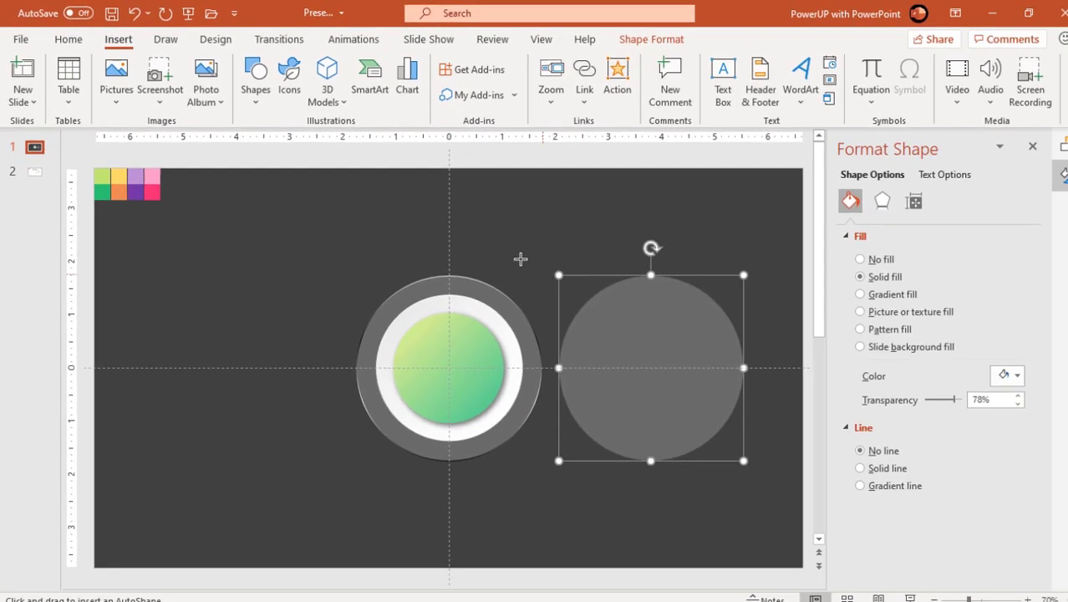
drag(510, 232, 664, 398)
drag(623, 360, 595, 342)
Step: Intersect the two circles into a leaf shape and set its transparency to 70%
click(693, 407)
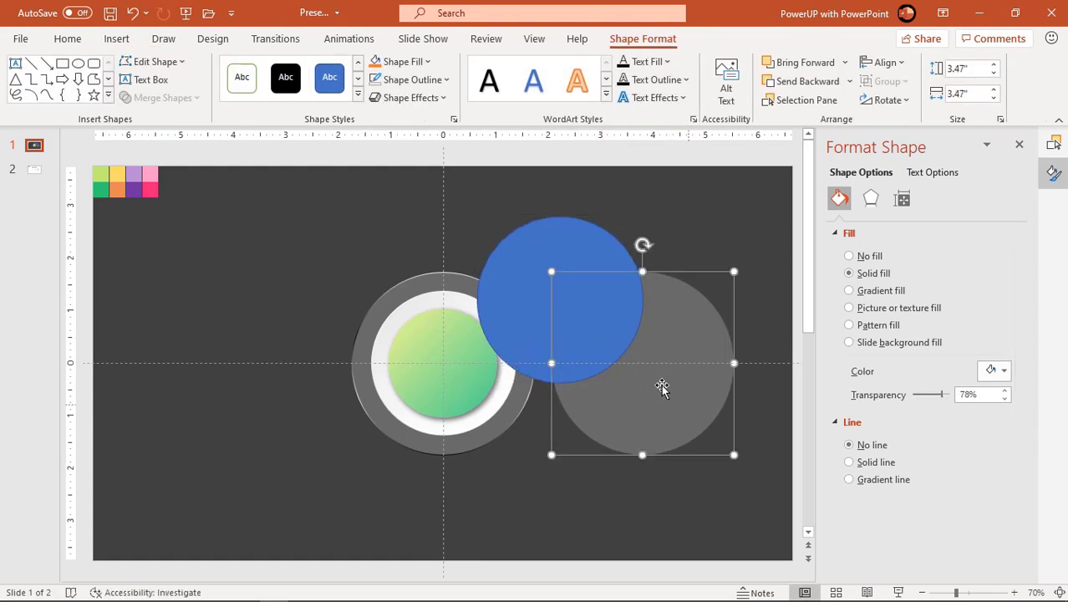
shift+click(574, 251)
click(184, 100)
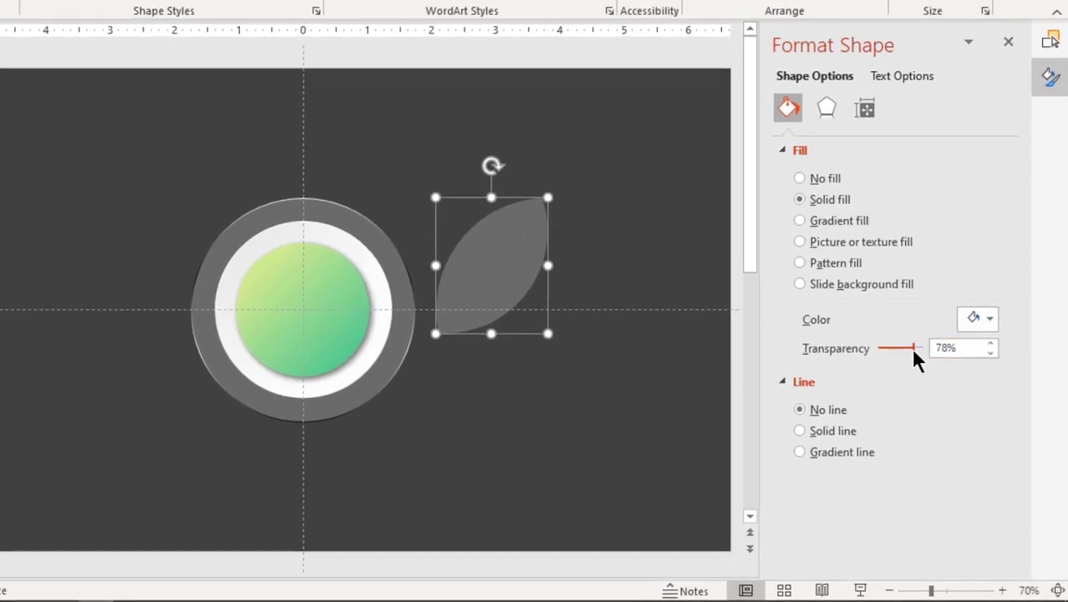
drag(943, 395, 938, 395)
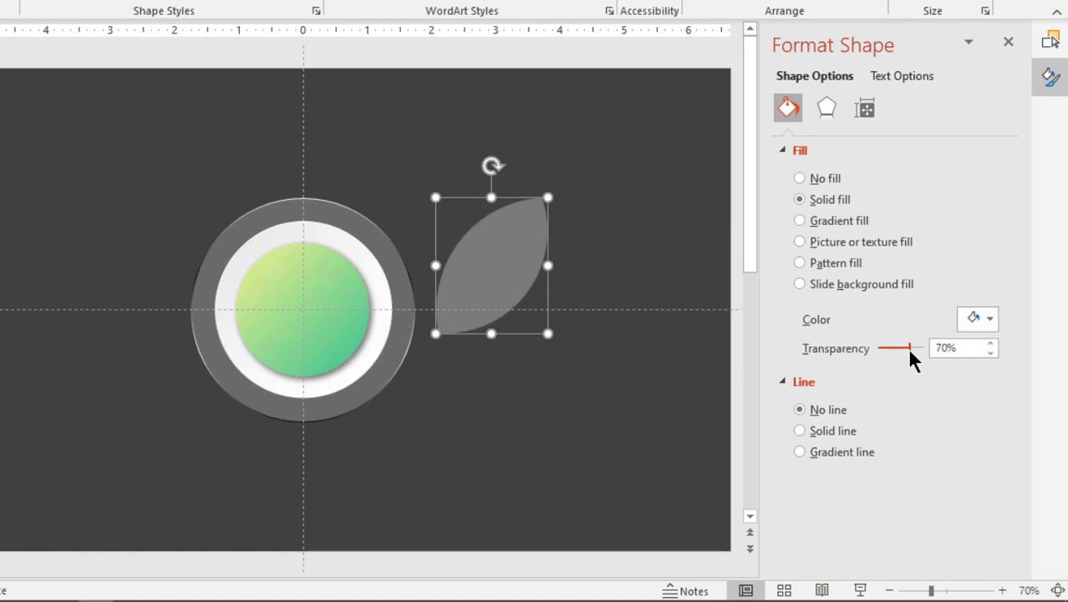
Step: Rename the leaf 'glossy effect' and move it onto the green circle's upper left
click(1051, 40)
click(934, 111)
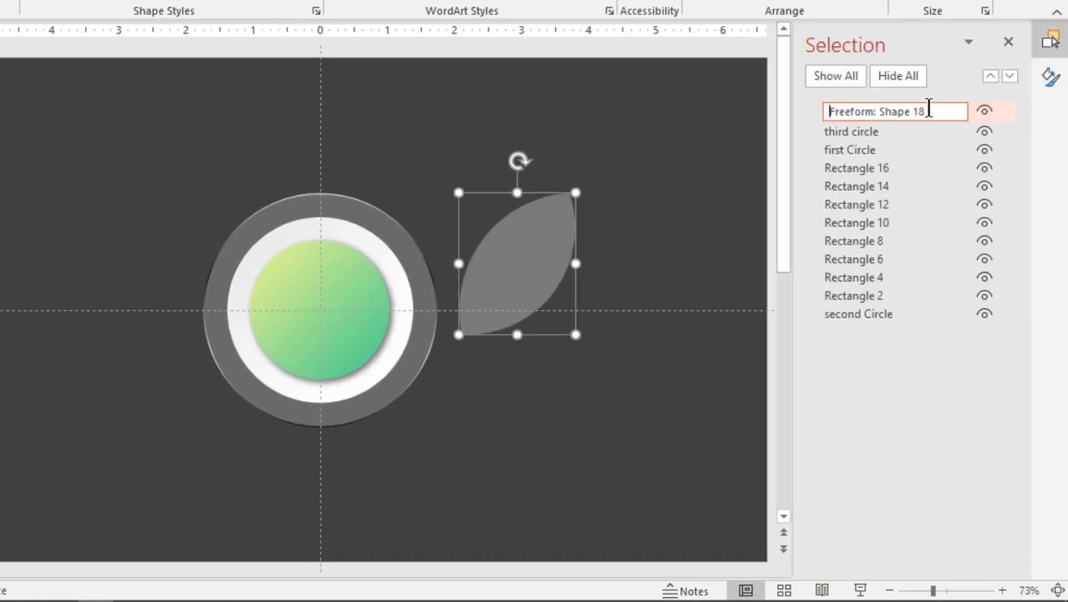
drag(930, 111, 770, 107)
text(gloss)
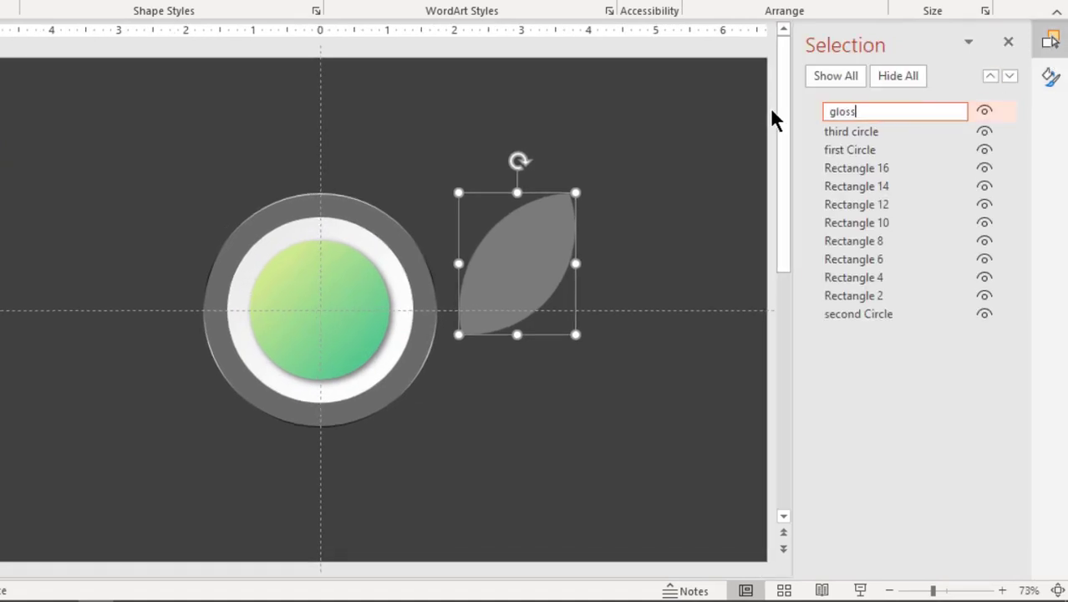
text(y effect)
key(Return)
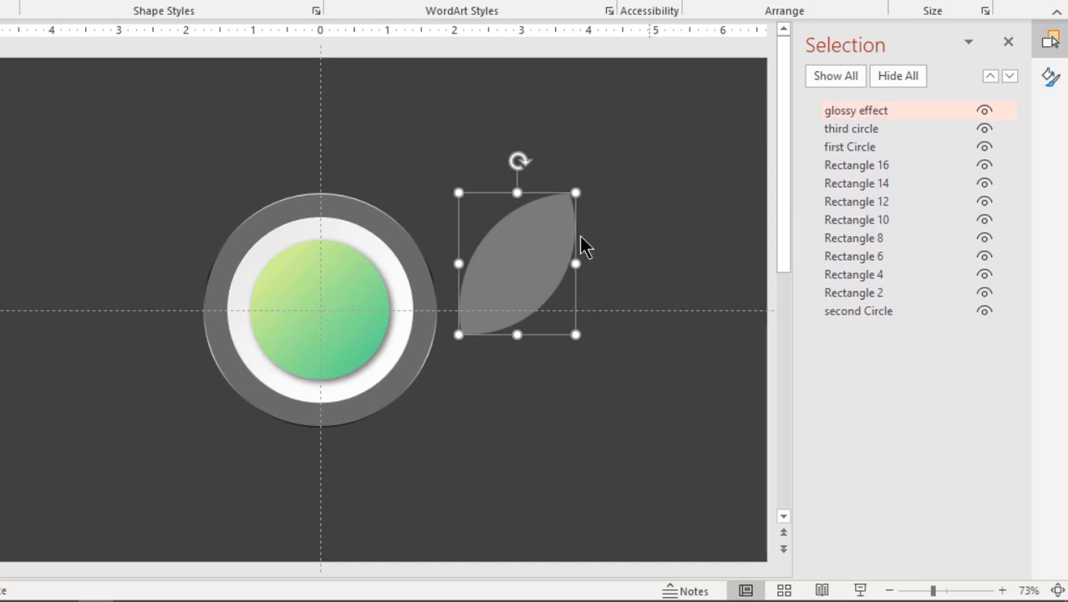
drag(540, 261, 288, 256)
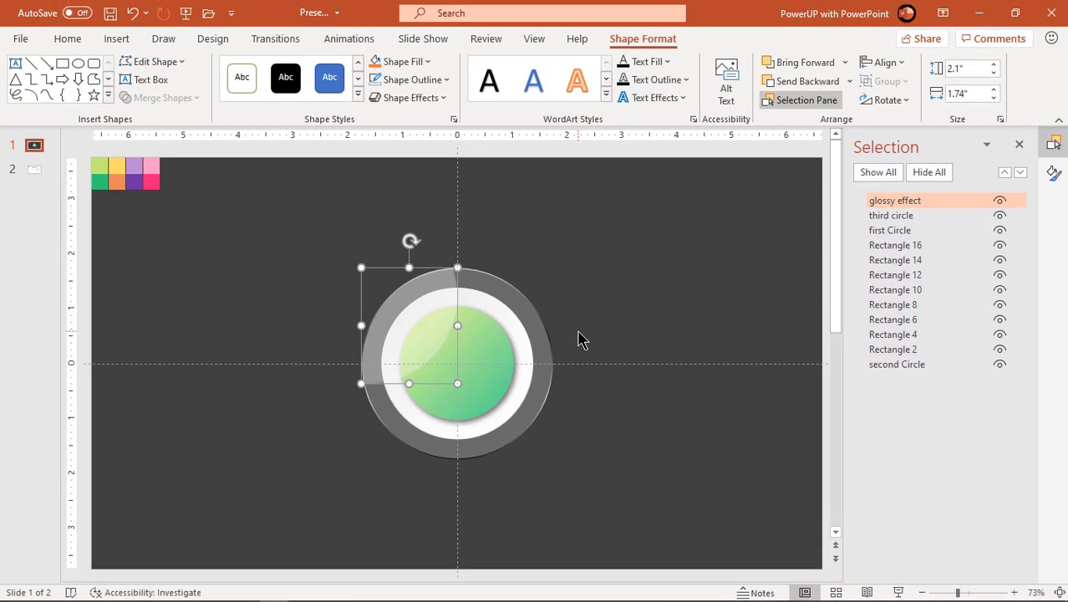
Step: Draw a flat oval just below the button and remove its outline
click(582, 338)
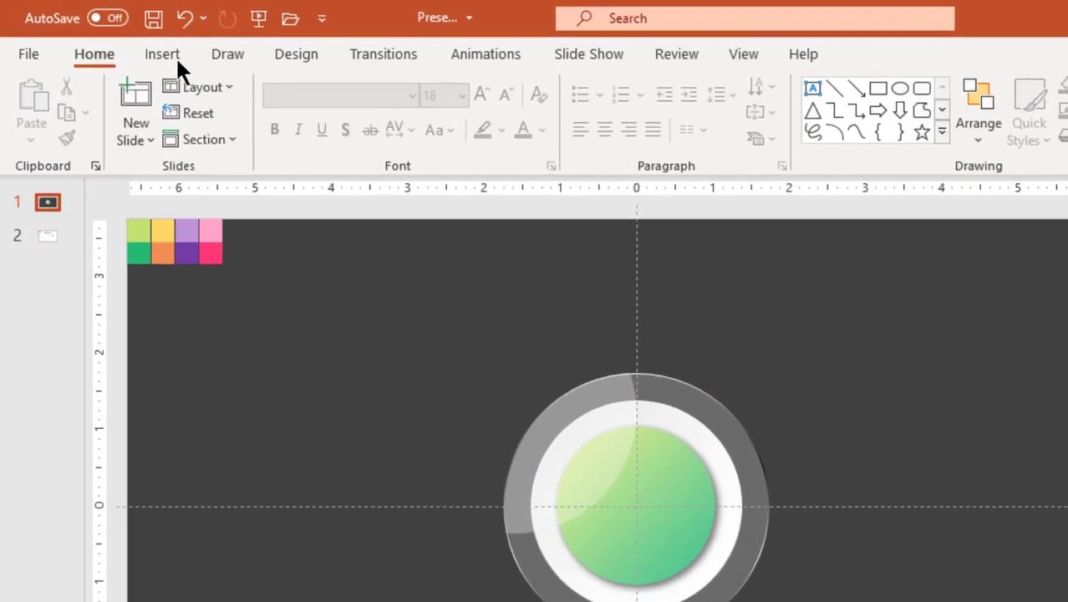
click(117, 39)
click(357, 151)
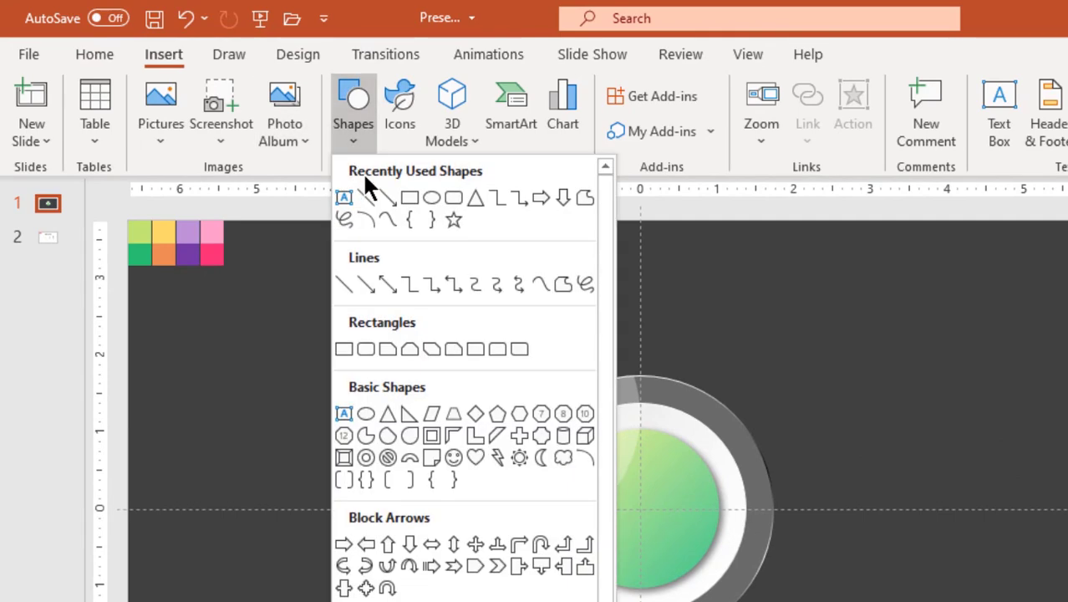
click(430, 198)
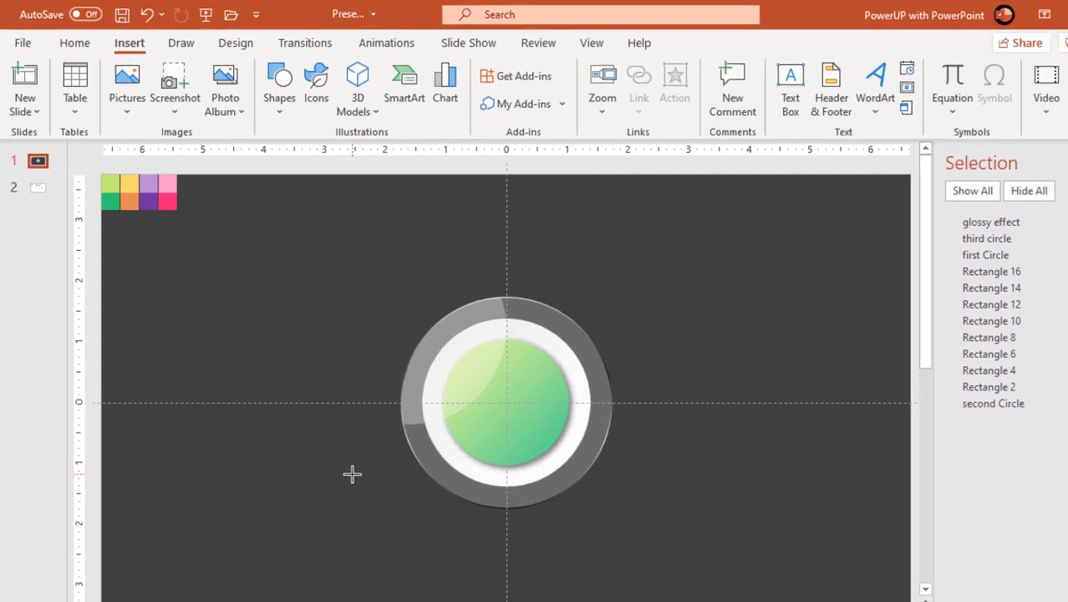
drag(352, 473, 661, 546)
drag(492, 459, 491, 484)
click(418, 84)
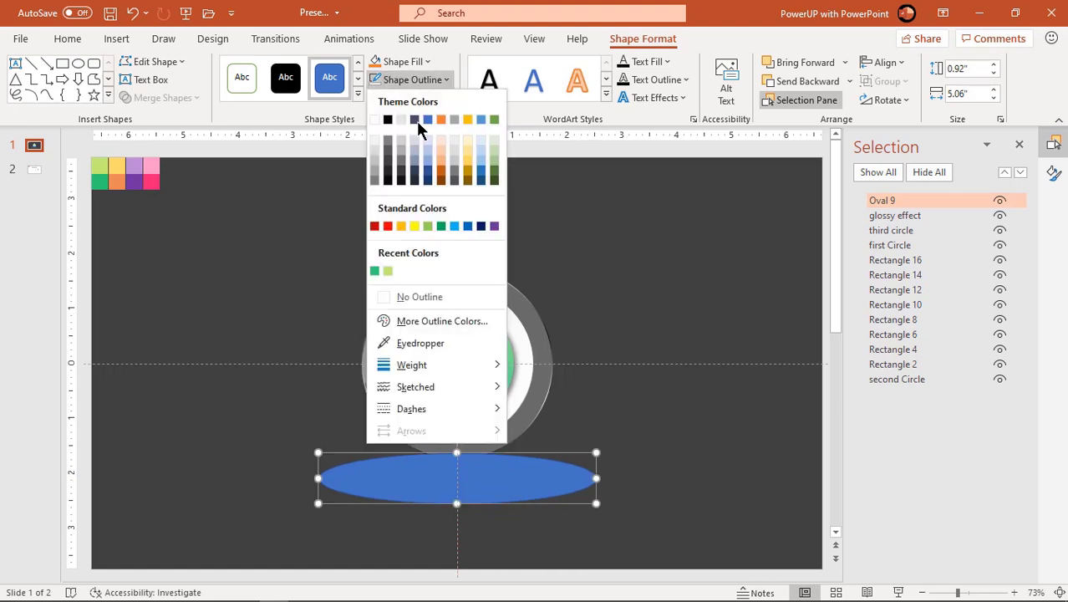
click(409, 297)
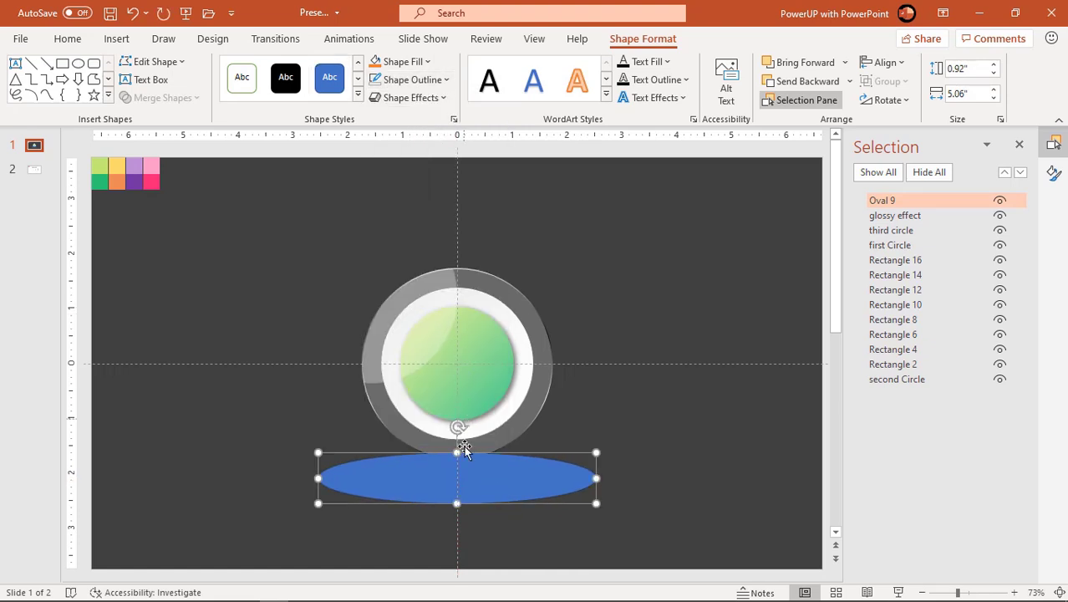
Step: Give the oval a path gradient fill, removing the 0% and 35% stops and moving the remaining stop to 9%
right_click(481, 480)
click(539, 444)
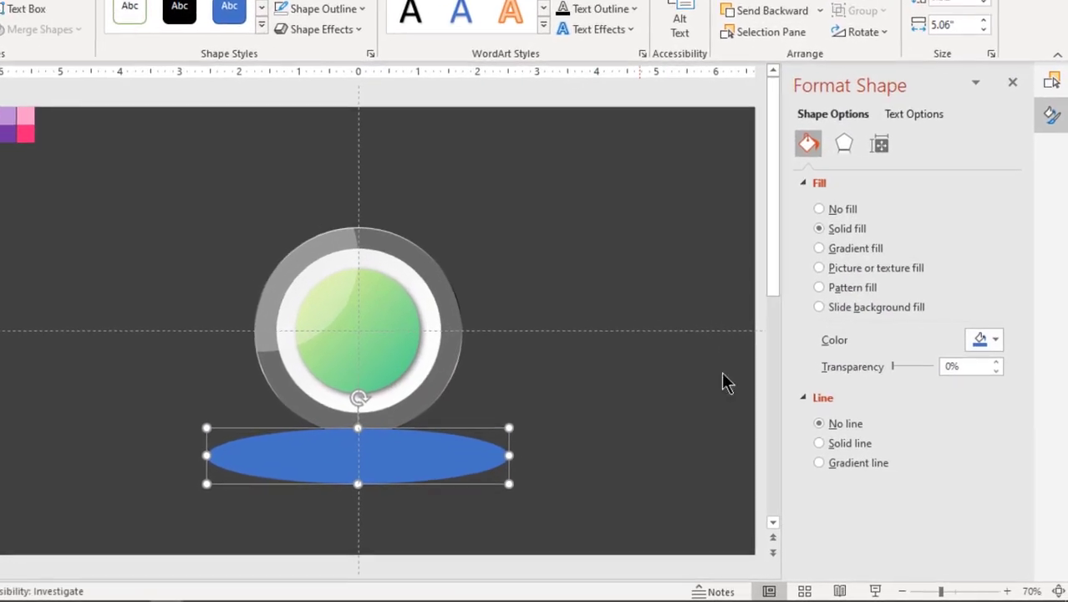
click(842, 248)
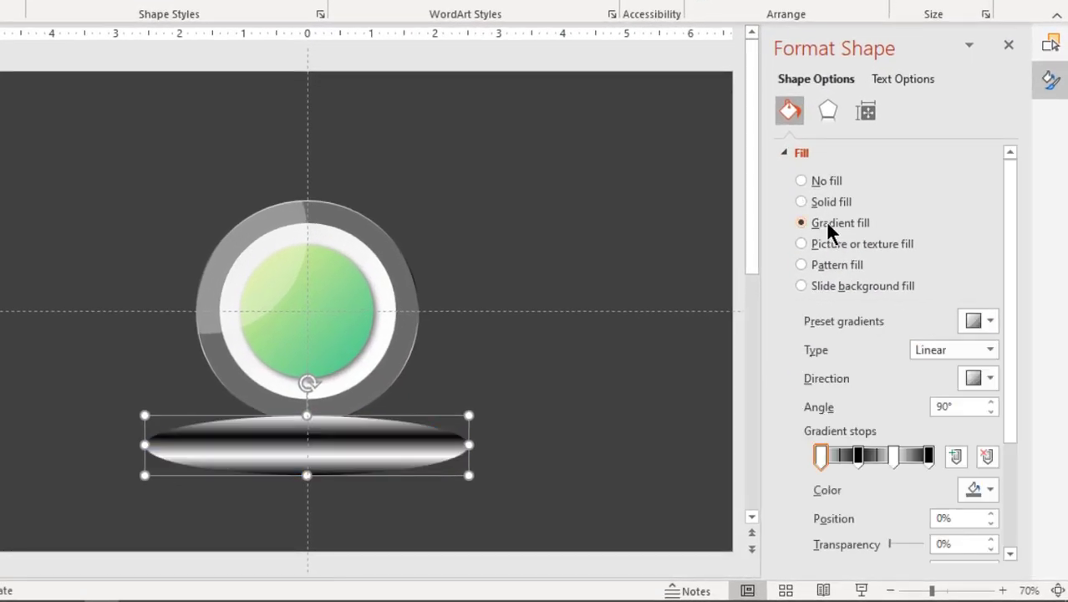
click(989, 351)
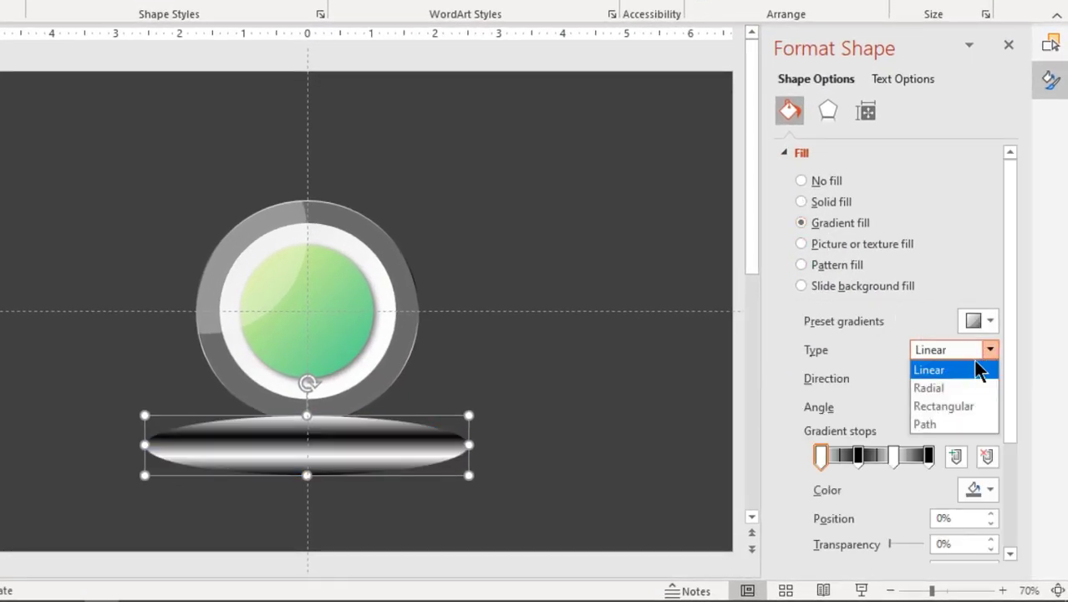
click(940, 423)
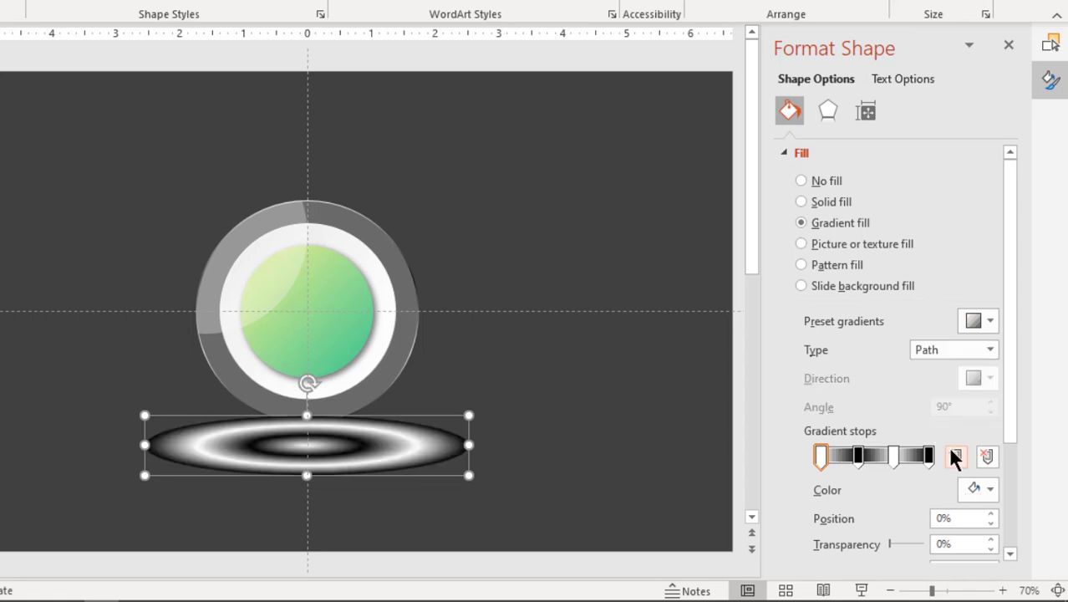
click(986, 457)
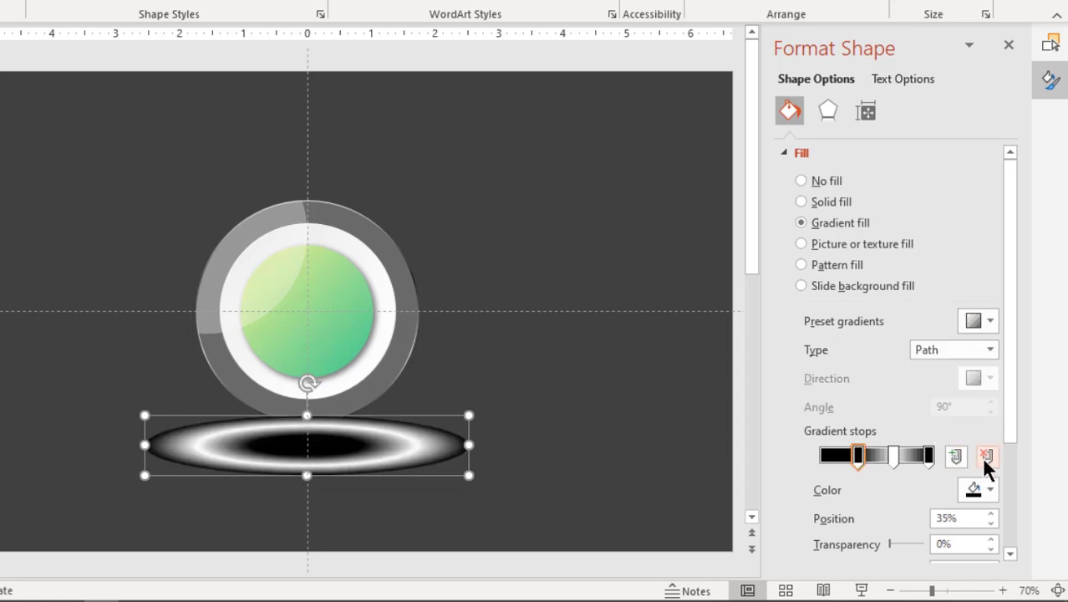
click(986, 457)
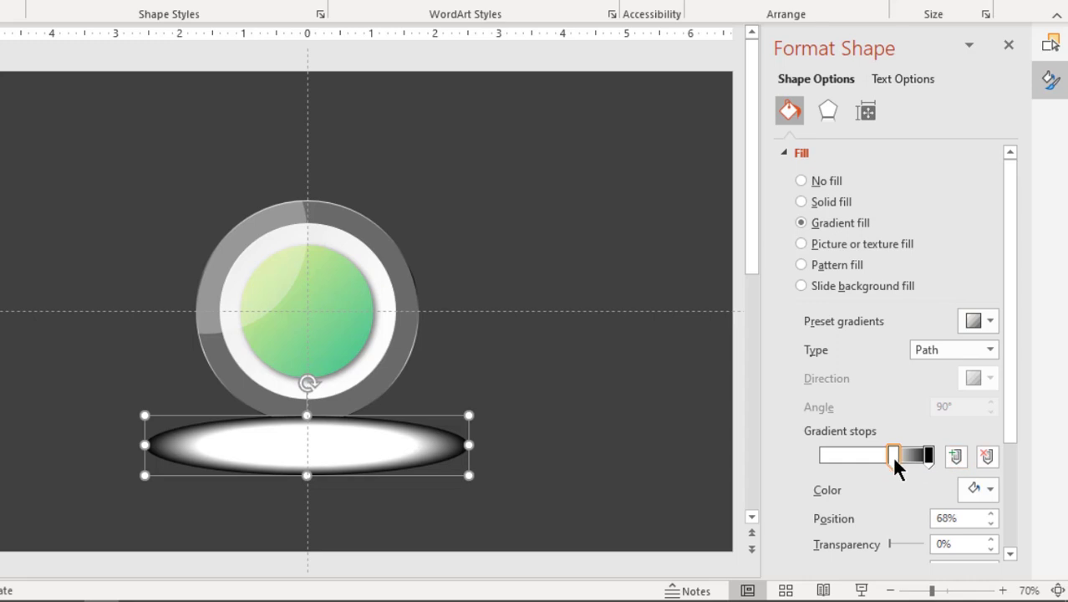
drag(894, 465, 829, 465)
Step: Make the 9% stop black and the 100% stop grey and almost fully transparent
click(975, 489)
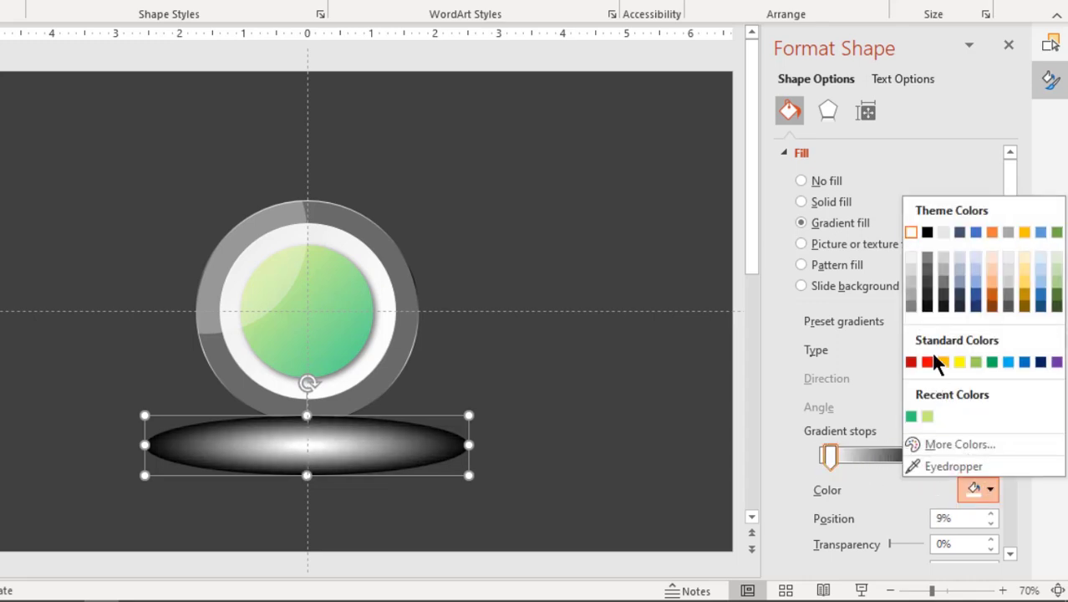
click(928, 233)
click(930, 458)
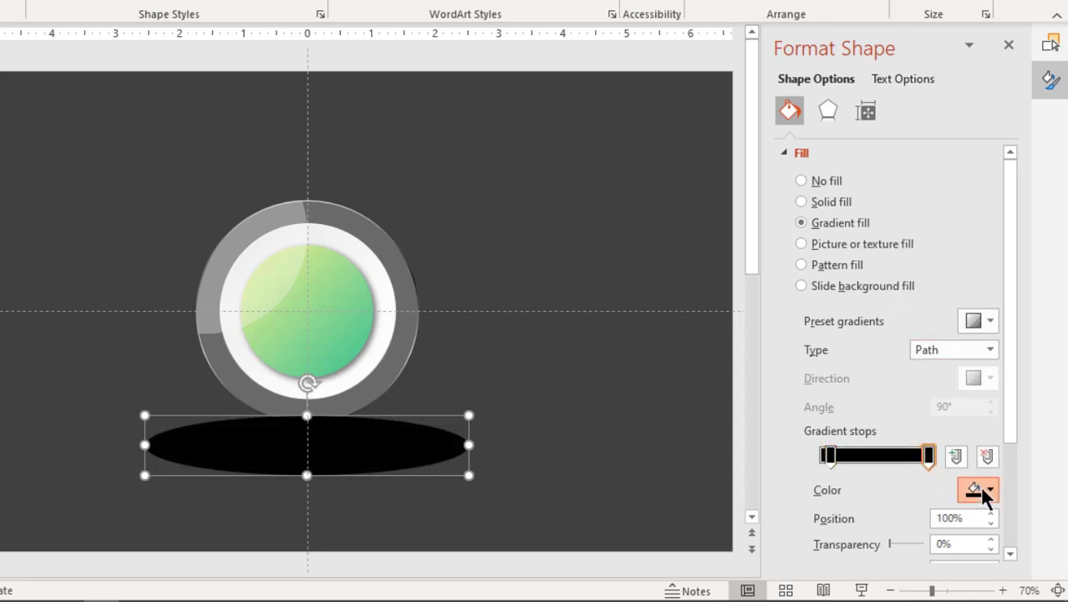
click(975, 488)
click(928, 284)
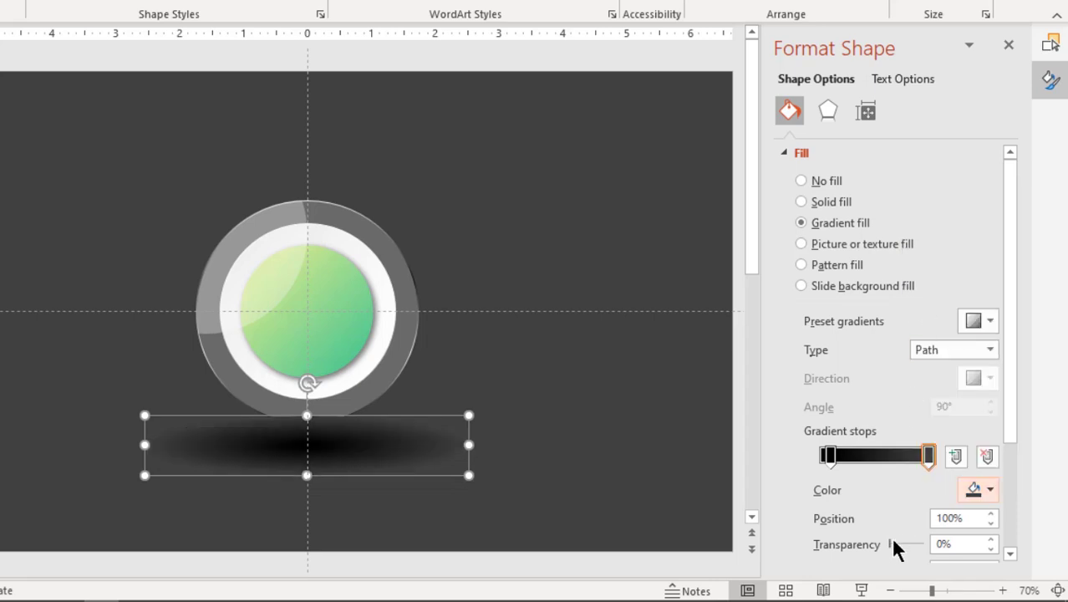
drag(893, 545, 927, 545)
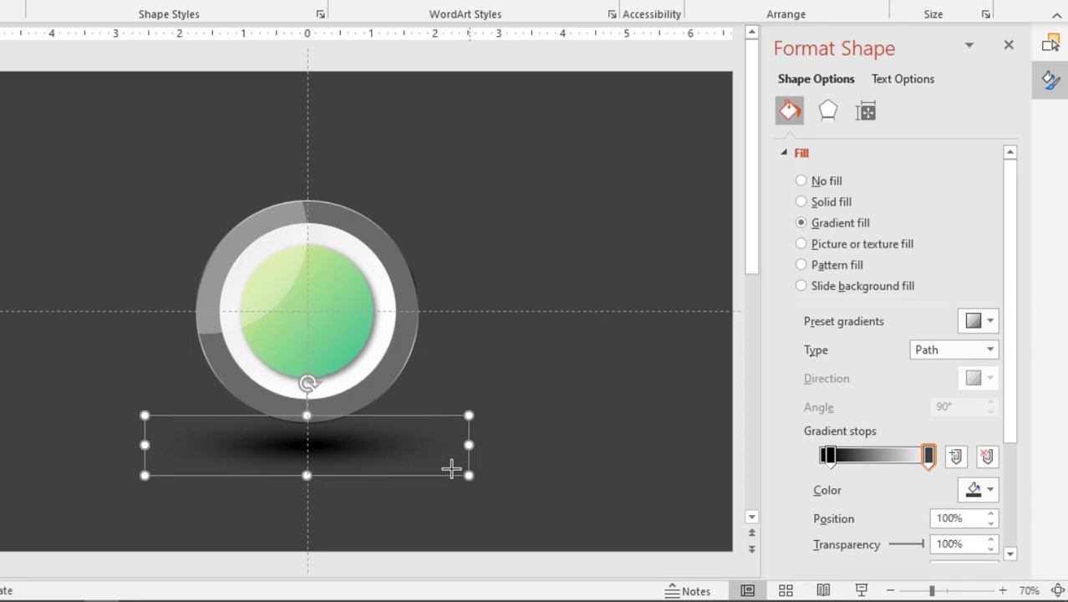
Step: Shrink the shadow oval narrower and flatter, move it under the button and send it to back
drag(451, 469, 402, 446)
drag(324, 435, 364, 427)
right_click(364, 427)
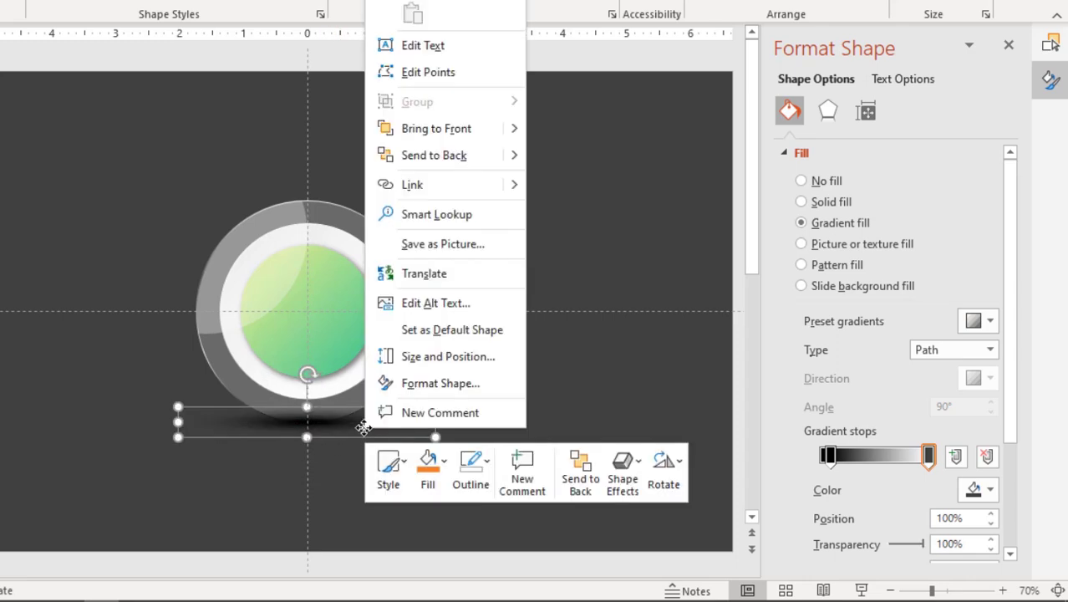
click(443, 155)
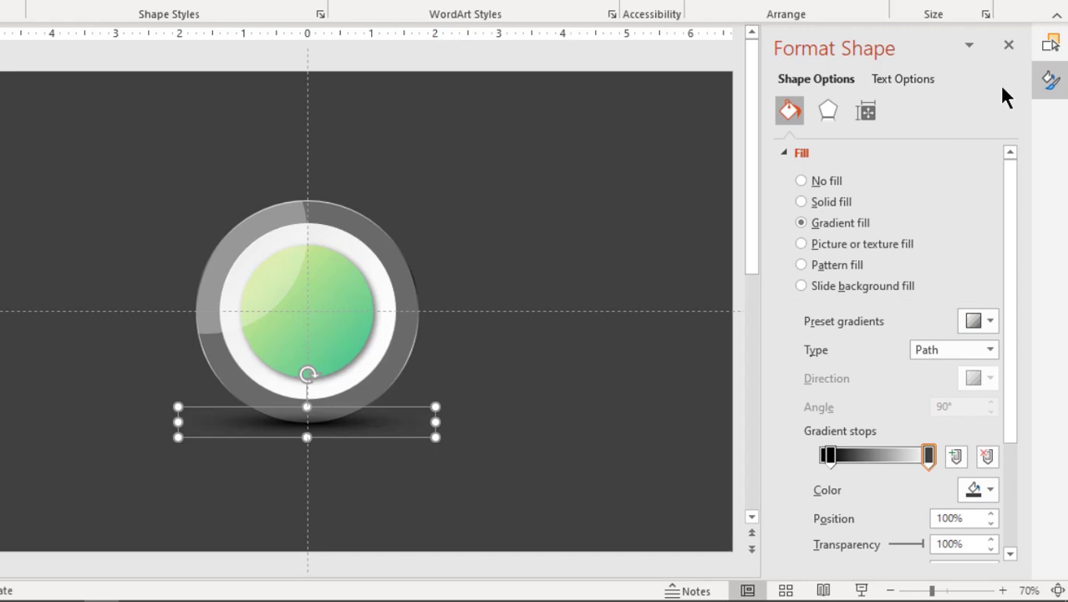
Step: Rename Oval 9 to 'shadow effect' in the Selection Pane
click(1049, 42)
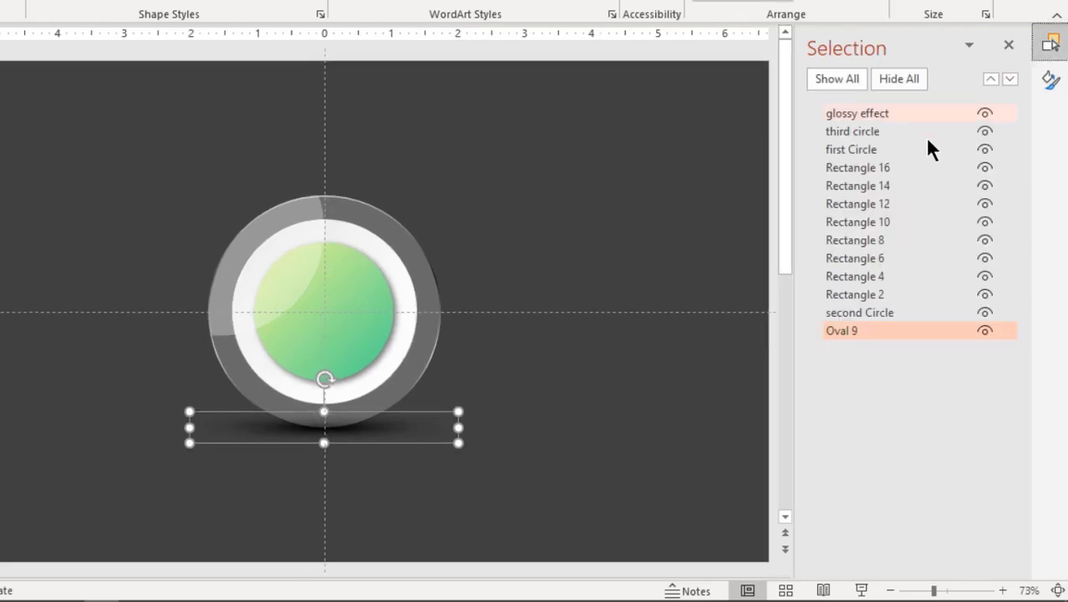
double_click(861, 331)
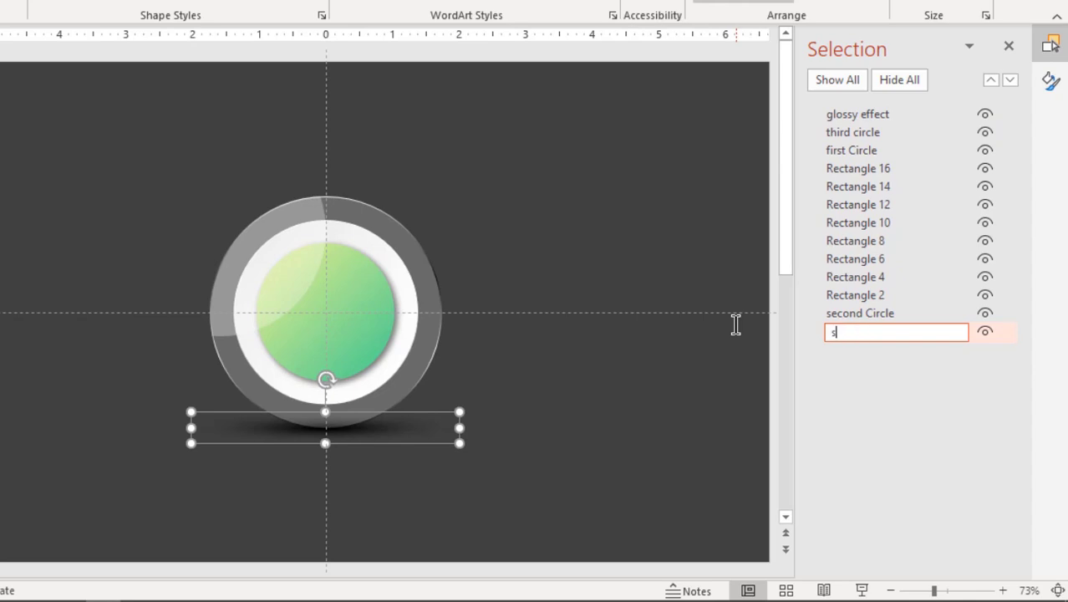
text(shadow effect)
key(Return)
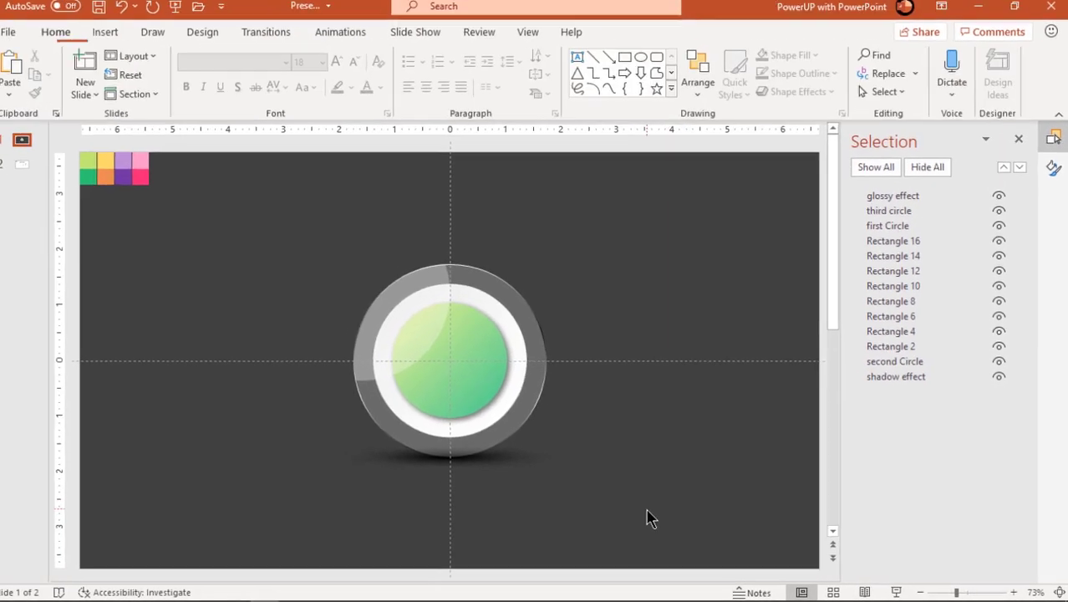
Step: Select every part of the button and shift it toward the slide's left
drag(560, 492, 113, 189)
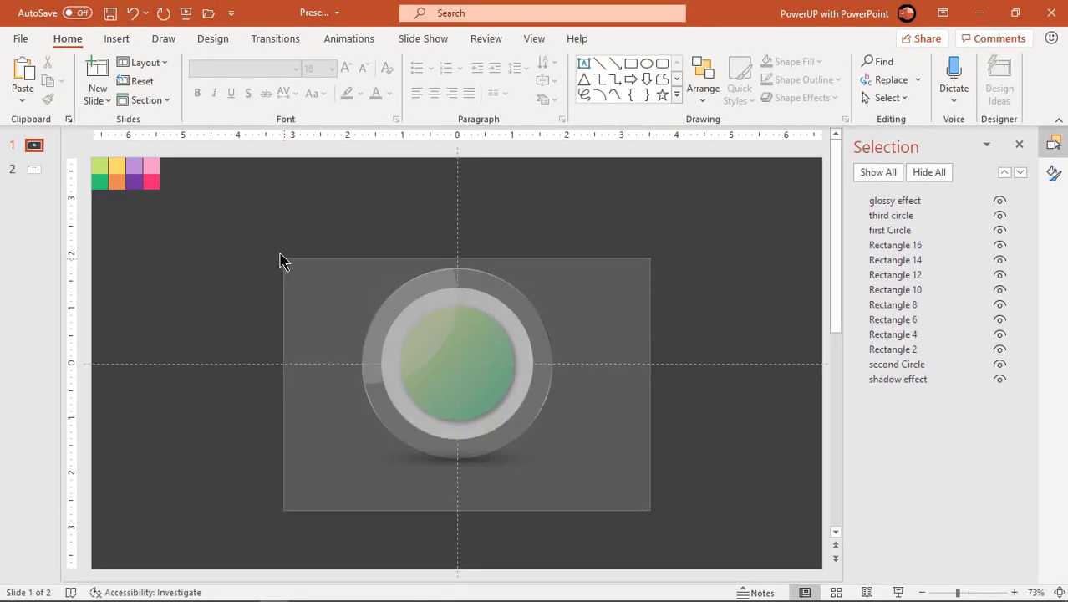
drag(281, 262, 283, 260)
drag(489, 370, 733, 382)
click(787, 511)
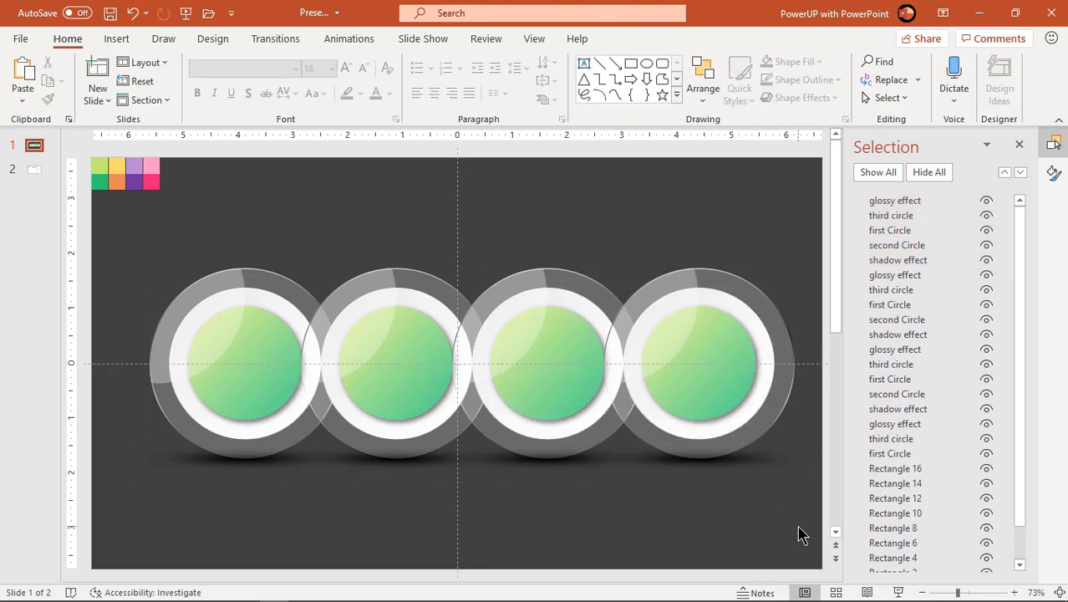
Step: Select all four buttons, nudge the row slightly left, then select the second button
drag(799, 529, 120, 238)
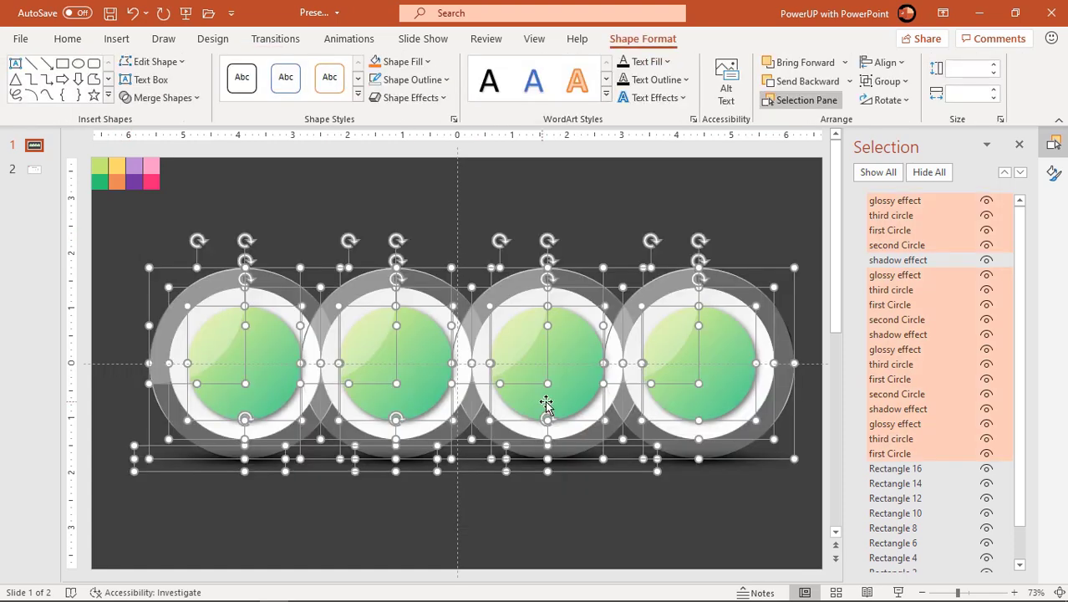
drag(558, 399, 544, 399)
click(556, 499)
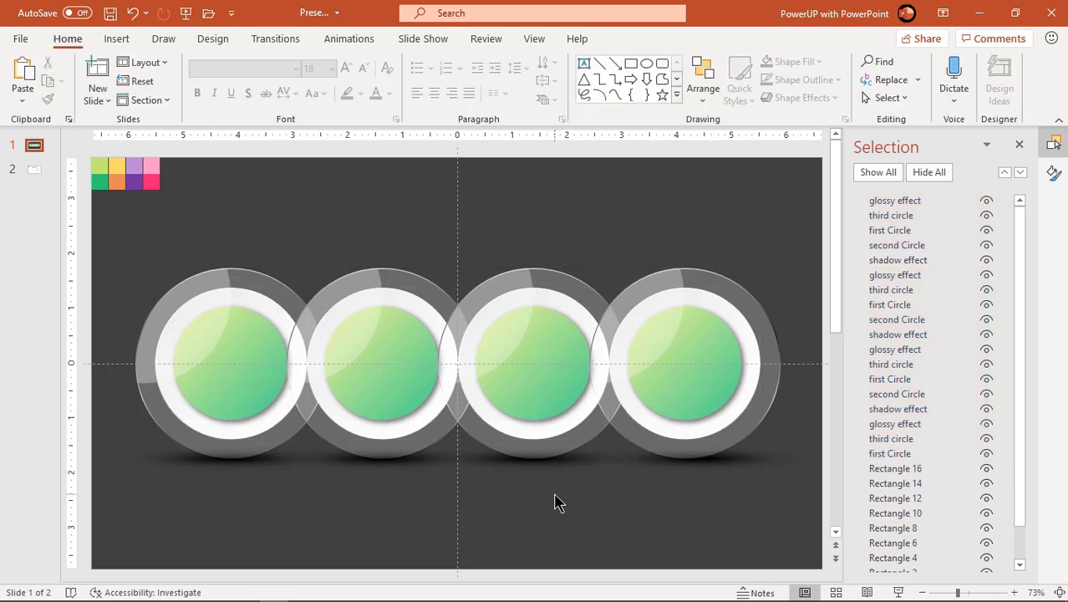
scroll(559, 502, down, 1)
click(442, 433)
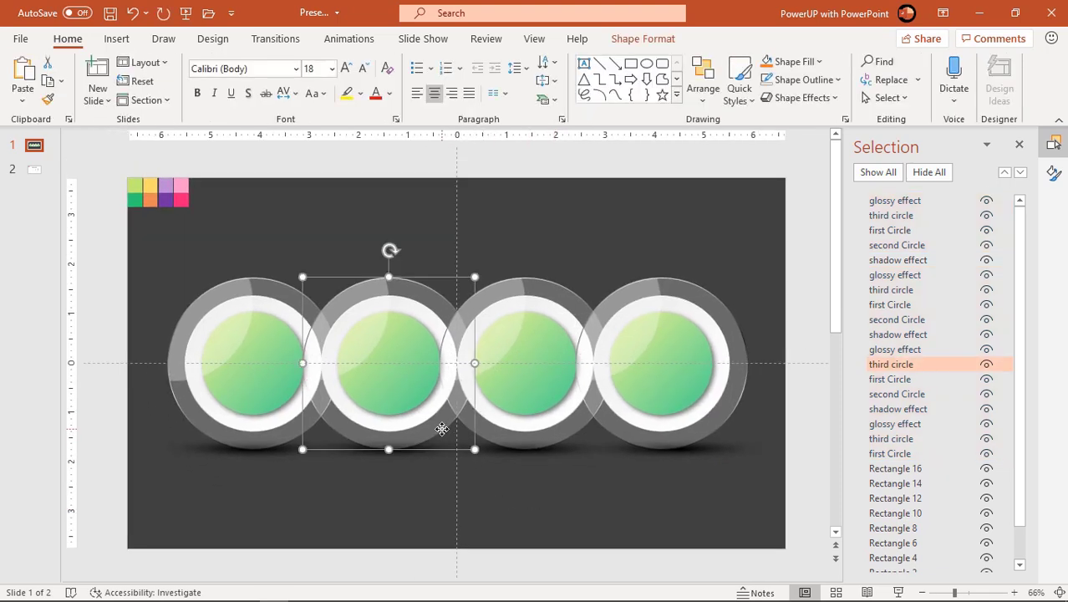
Step: Recolour the second inner circle's gradient stops with the yellow and orange swatches via eyedropper
click(881, 381)
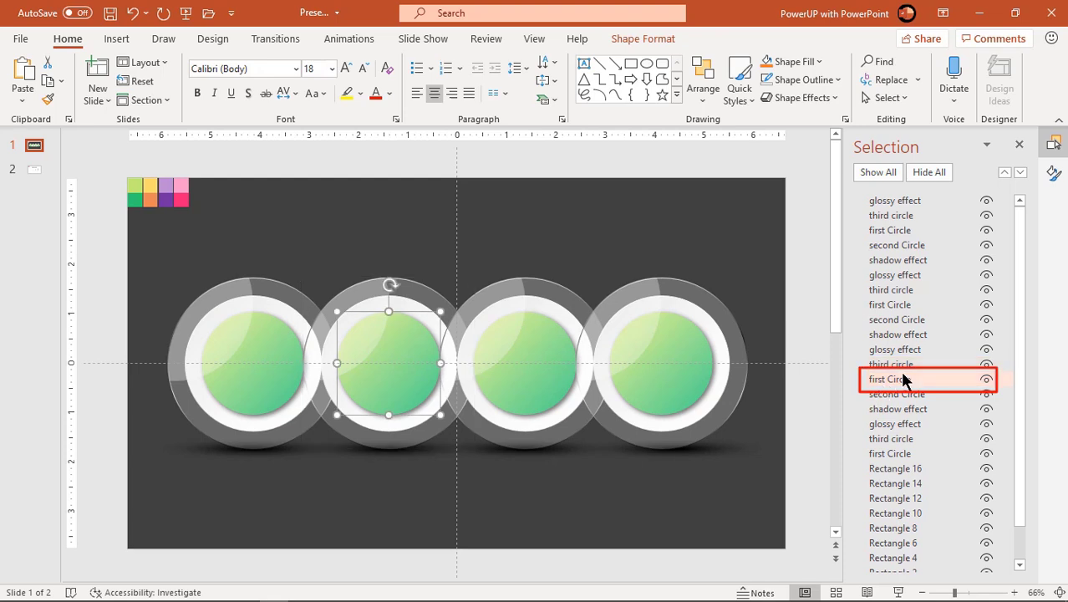
click(1054, 174)
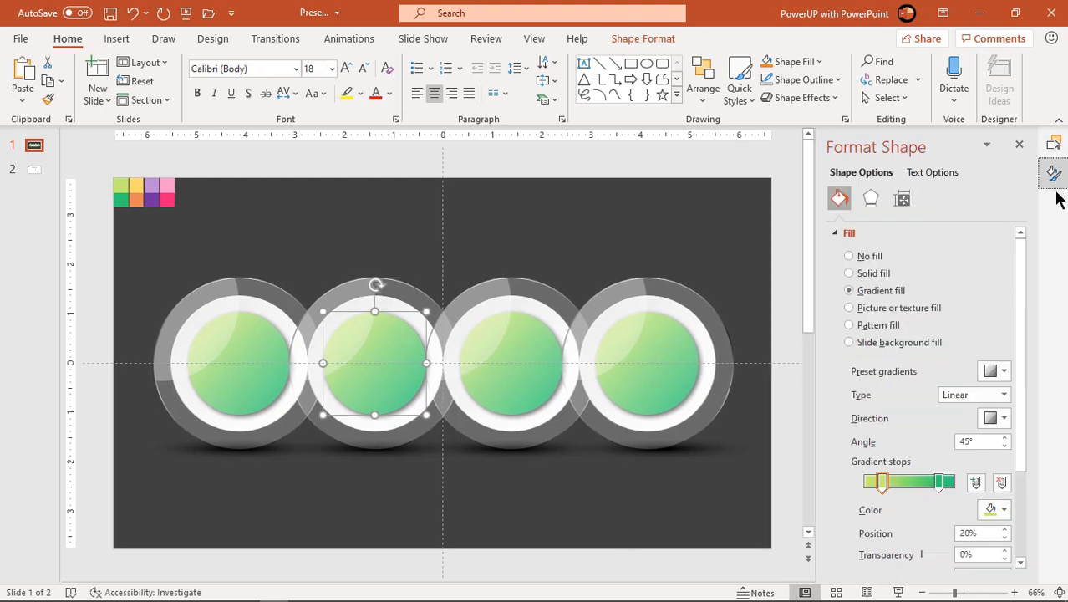
click(994, 516)
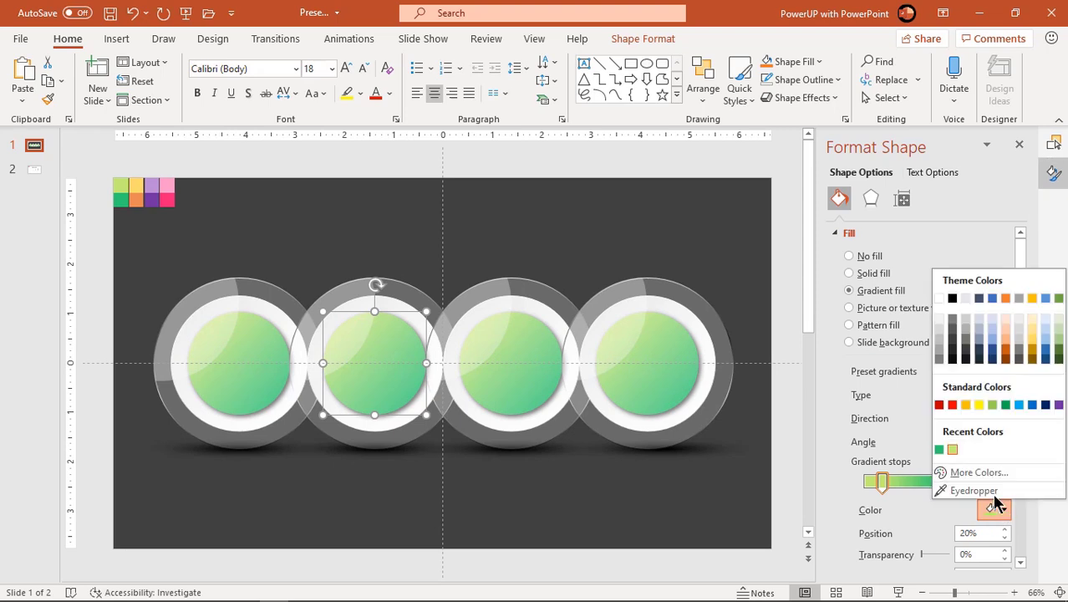
click(996, 499)
click(137, 185)
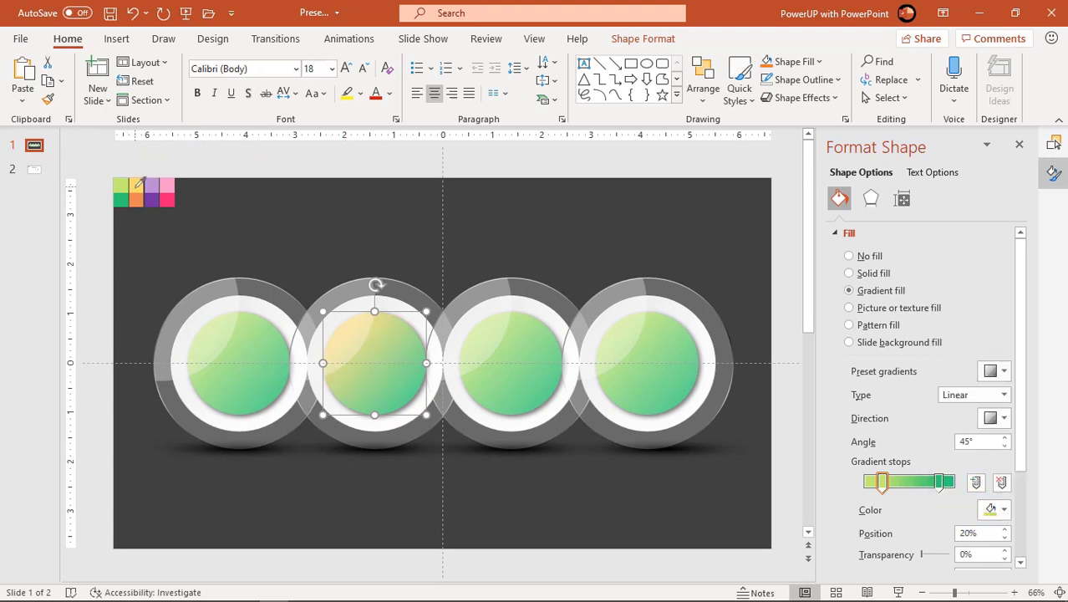
click(943, 489)
click(995, 510)
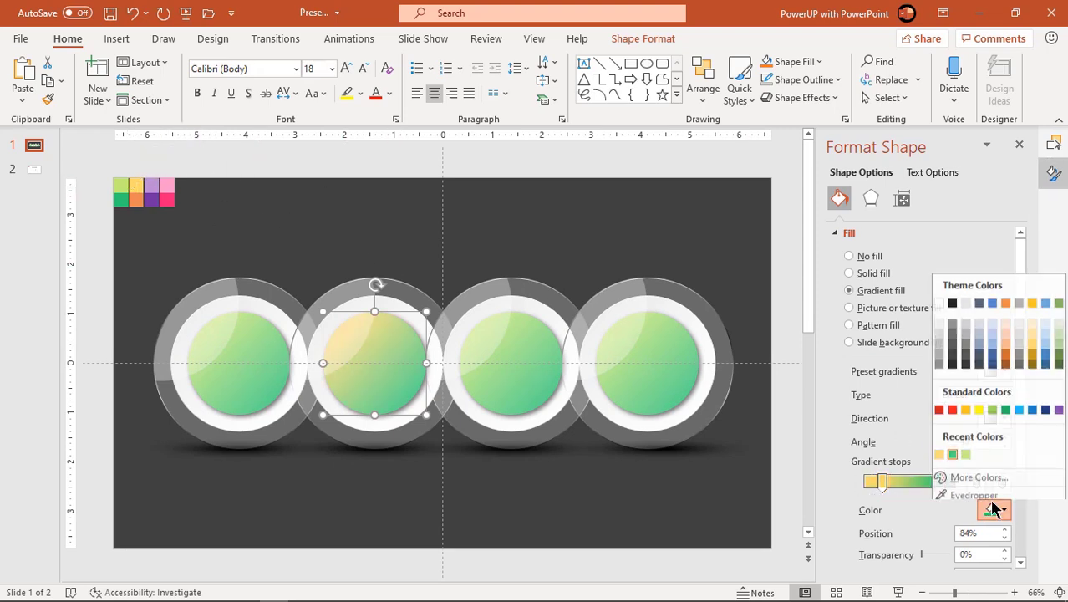
click(994, 500)
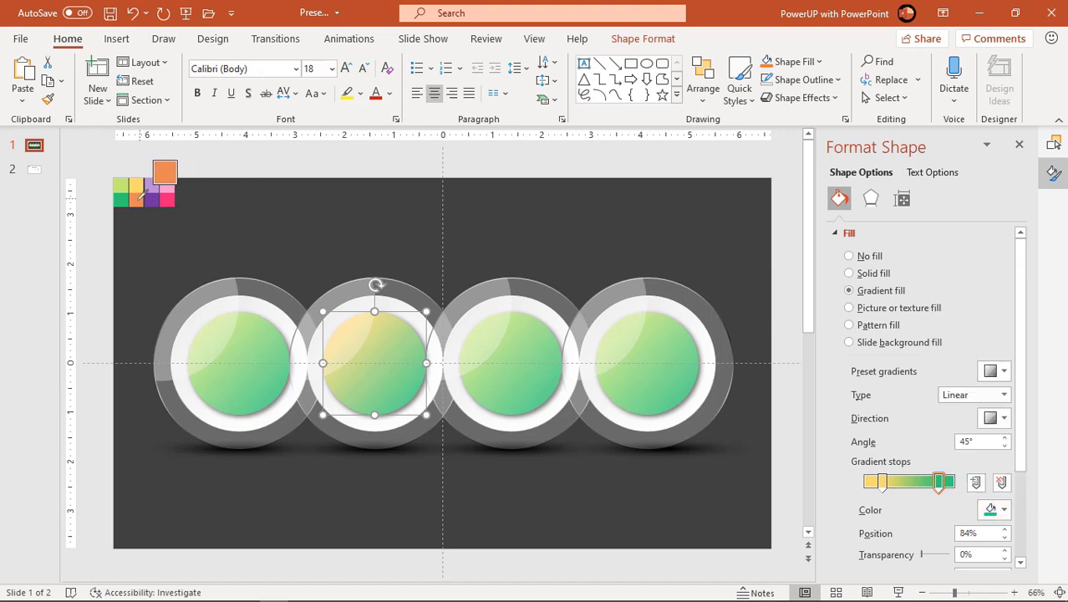
click(137, 198)
Step: Recolour the third inner circle's gradient stops with the purple and light purple swatches
click(1053, 144)
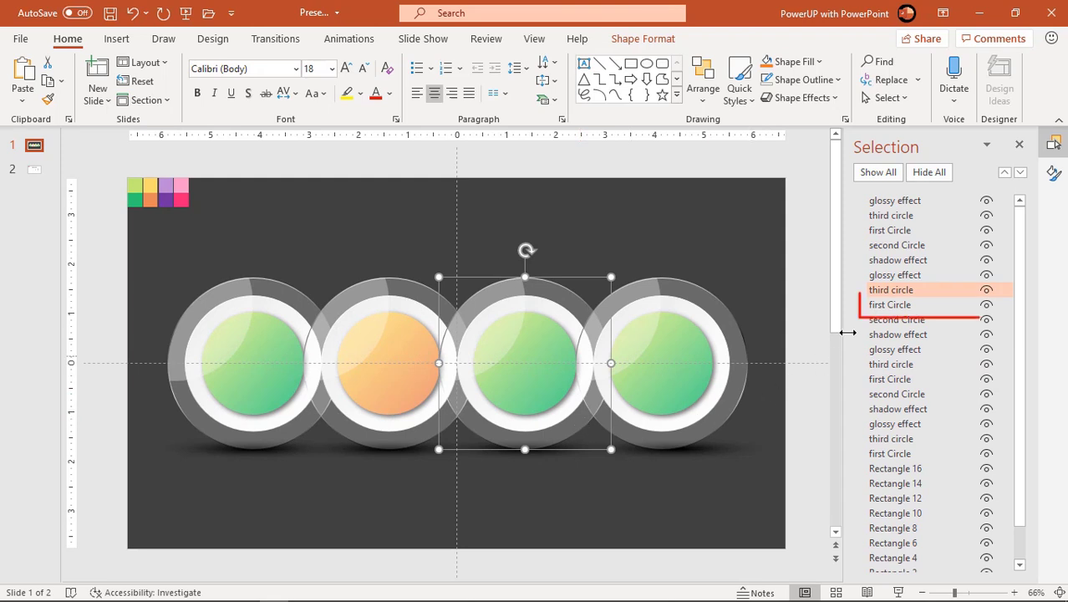
click(882, 306)
click(1053, 172)
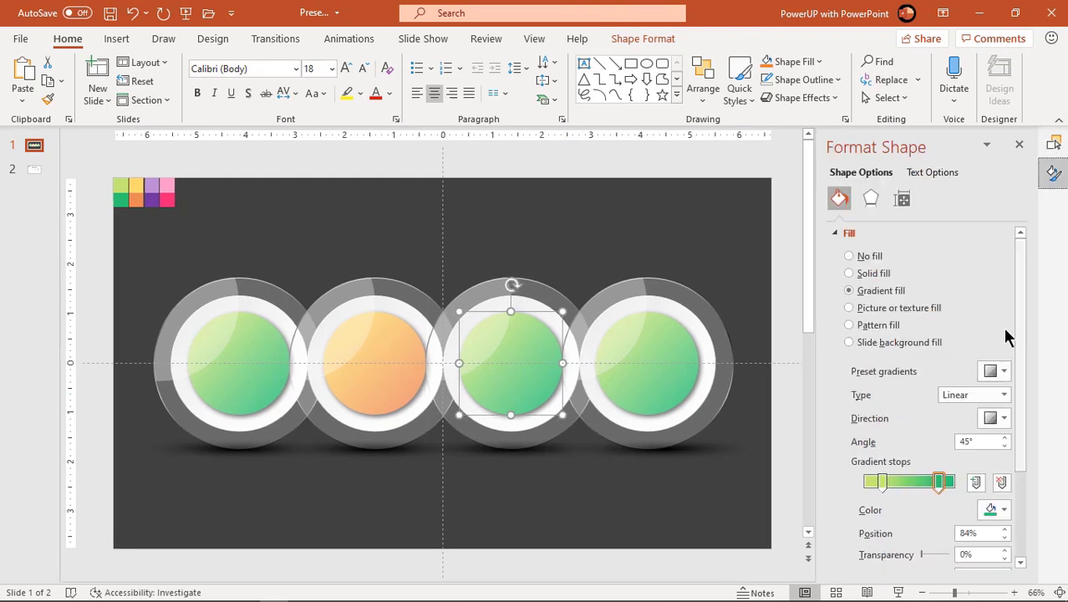
click(1003, 509)
click(899, 495)
click(151, 193)
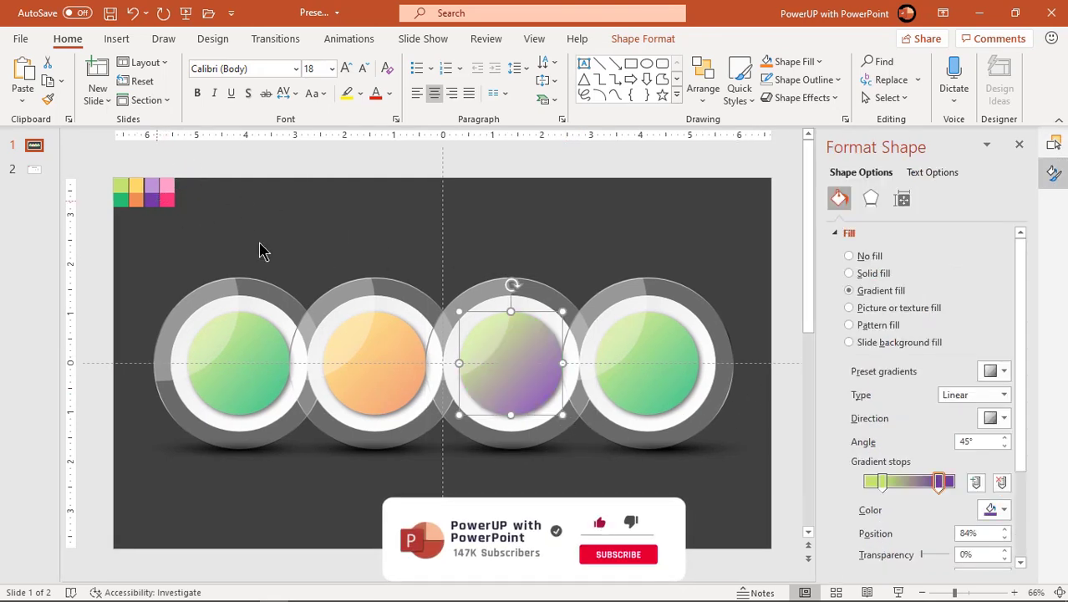
click(882, 482)
click(1004, 509)
click(898, 495)
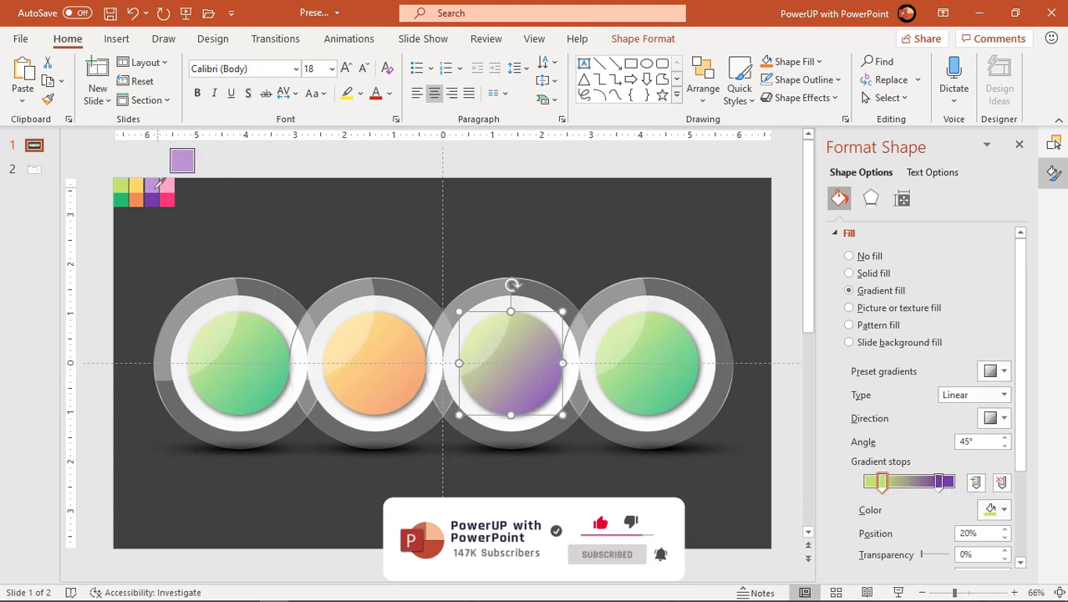
click(152, 186)
Step: Recolour the fourth inner circle's gradient stops with the pink and dark pink swatches
click(1051, 146)
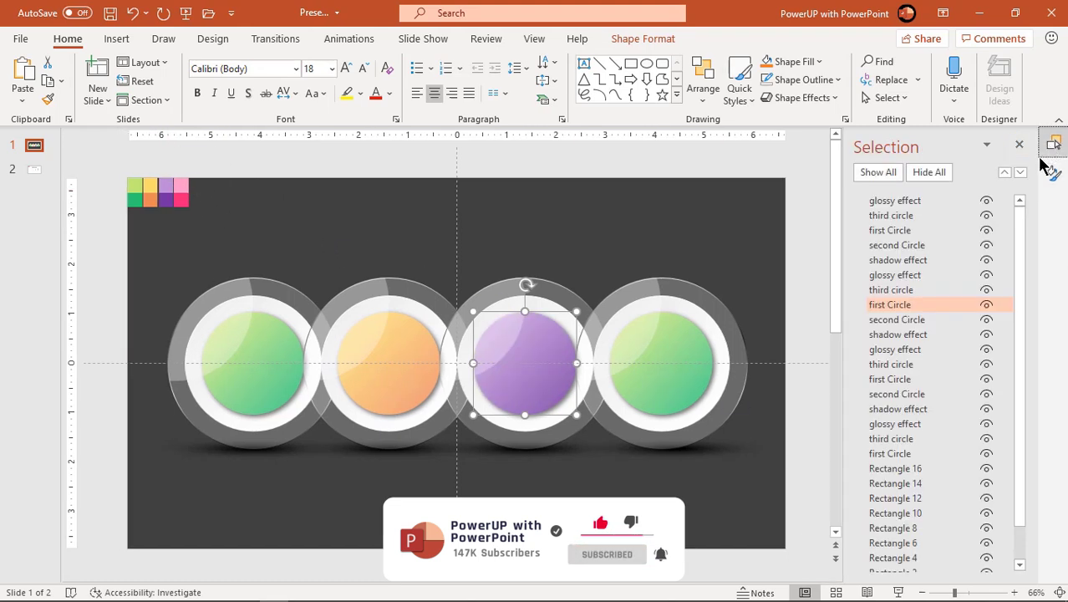
click(726, 424)
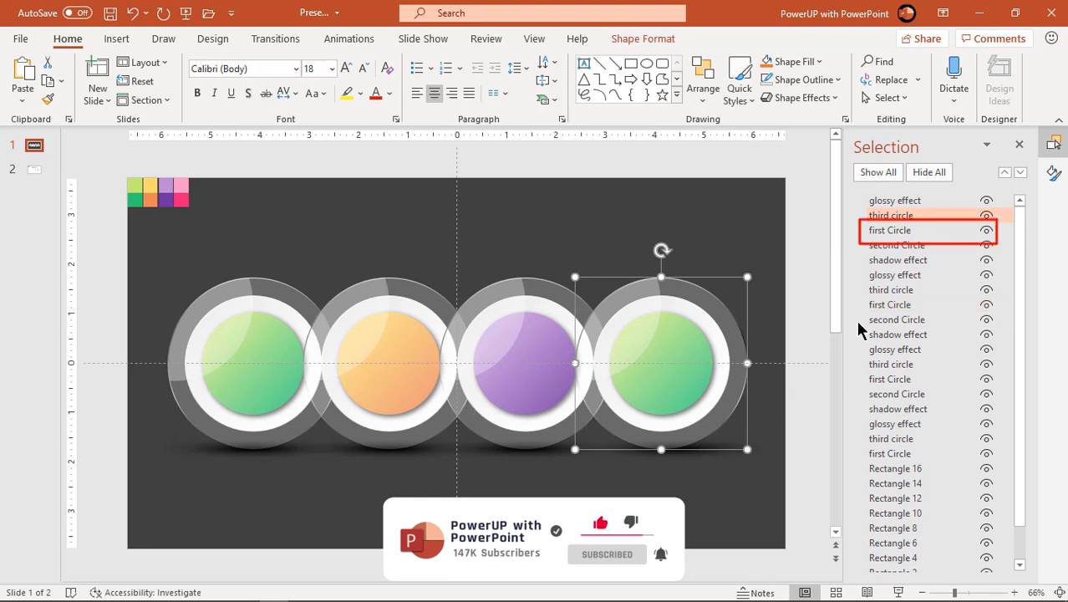
click(883, 229)
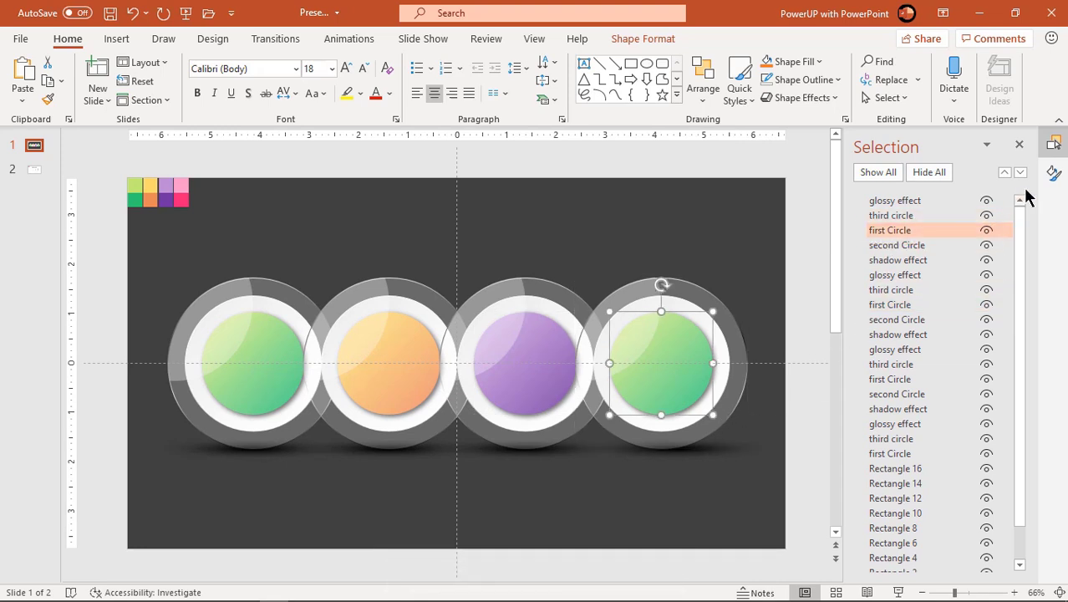
click(1053, 175)
click(1001, 508)
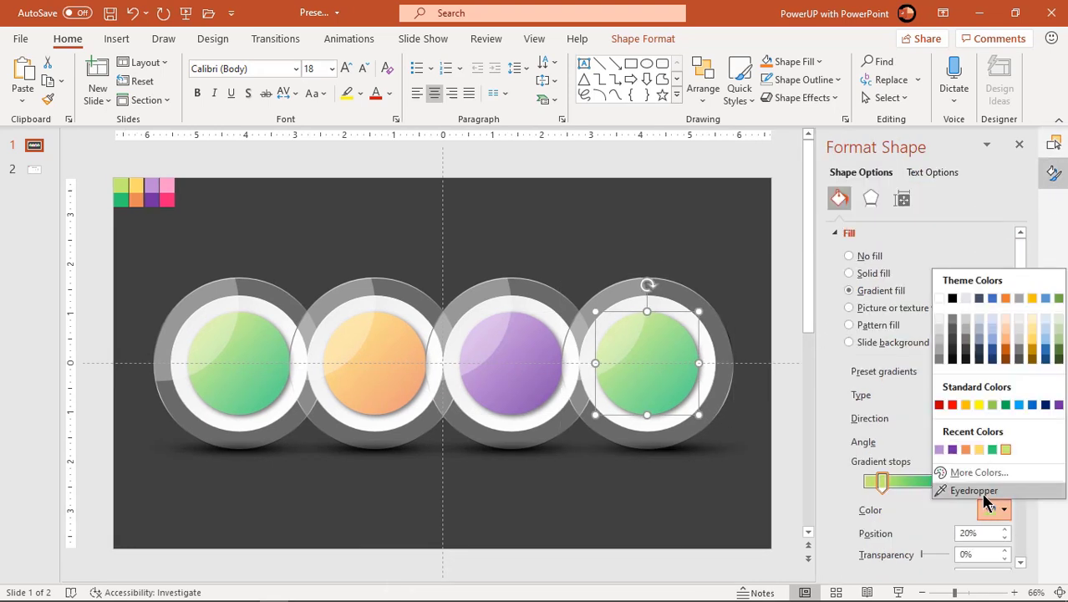
click(970, 493)
click(166, 185)
click(939, 482)
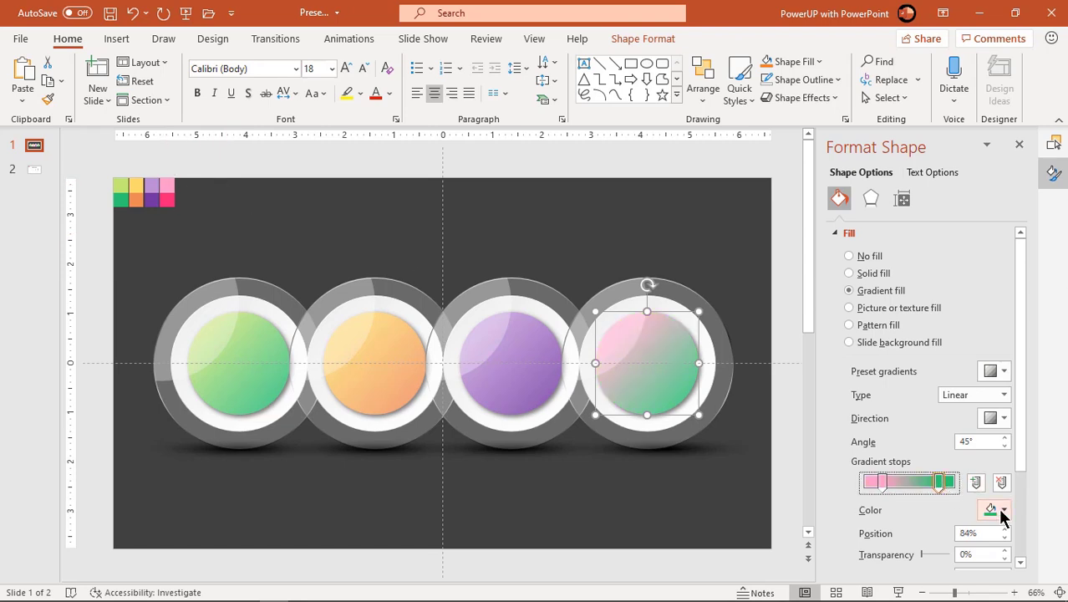
click(1004, 508)
click(970, 493)
click(168, 197)
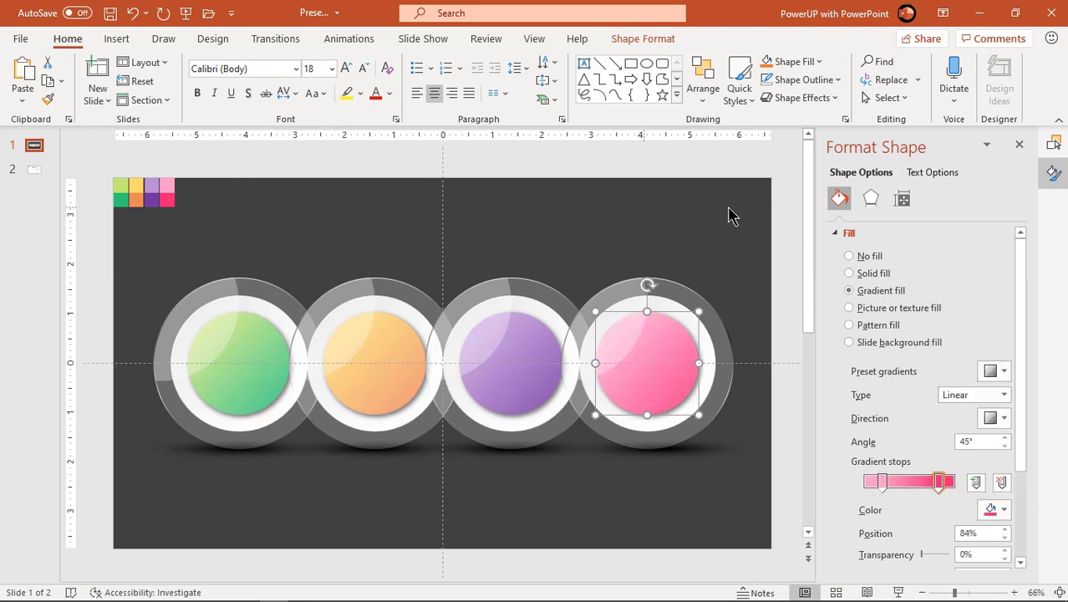
Step: Deselect the circle and close the Format and Selection panes
click(735, 219)
click(1019, 145)
click(1051, 145)
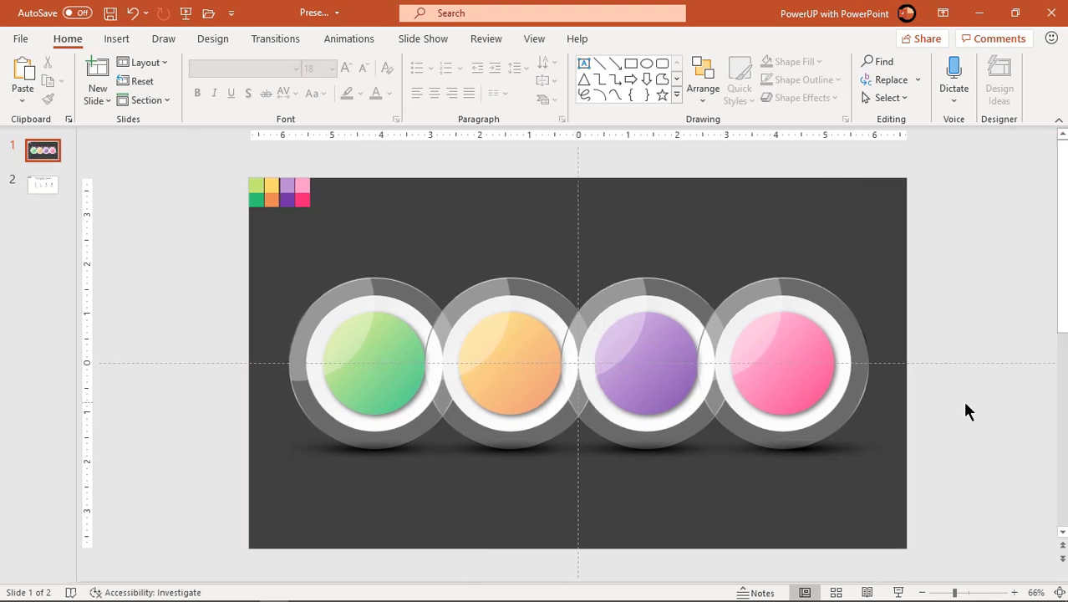
Step: Copy the four icons and heading boxes from slide 2 and paste them onto slide 1's circles
click(46, 186)
drag(268, 291, 901, 451)
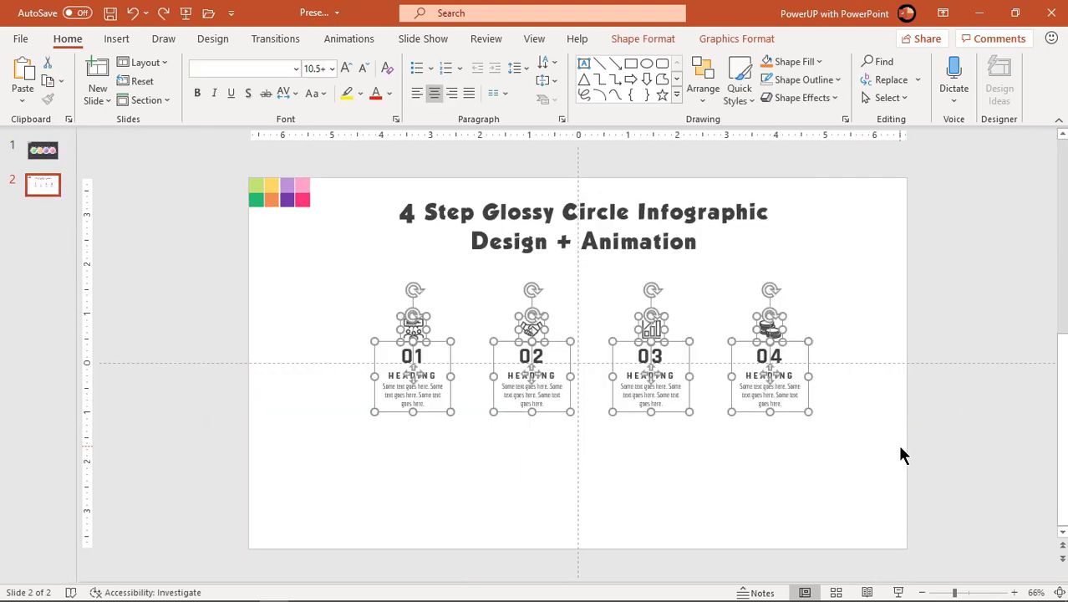
click(46, 153)
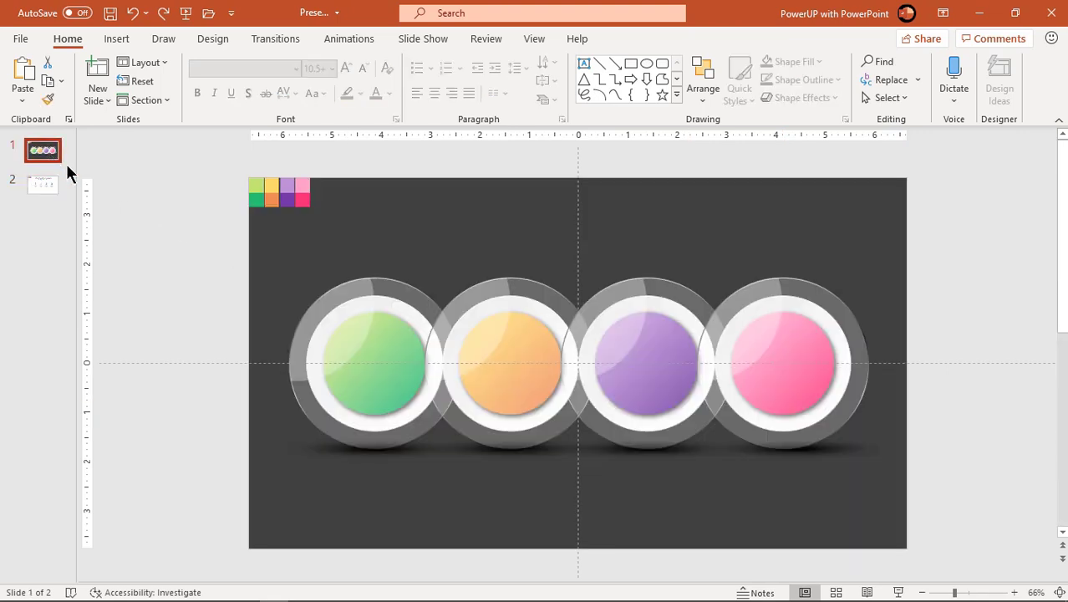
key(ctrl+v)
drag(385, 411, 346, 411)
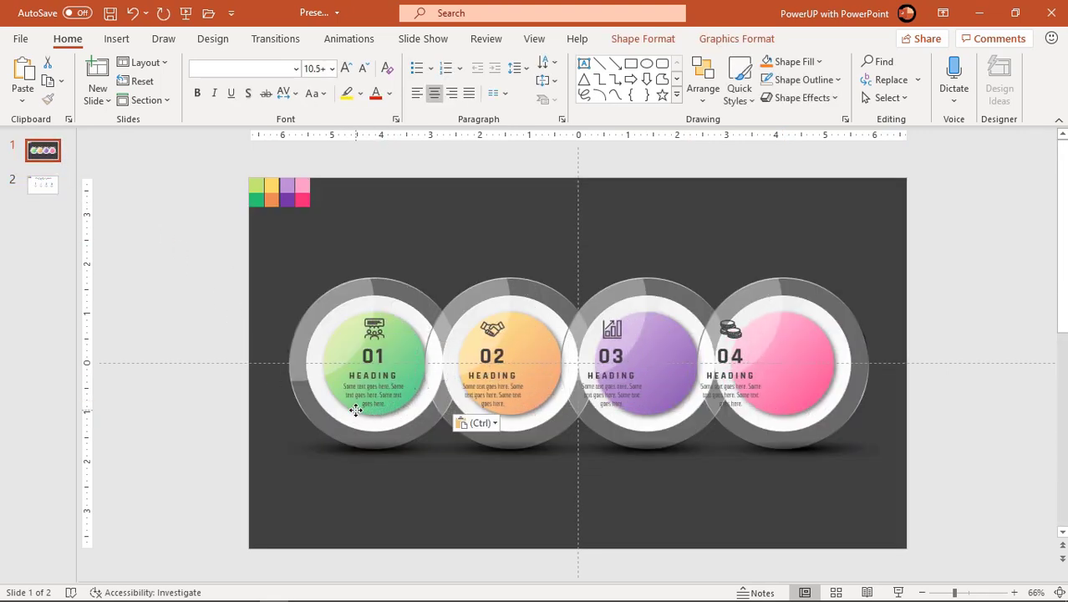
click(525, 505)
Step: Move the 02, 03 and 04 icon-and-heading pairs onto the orange, purple and pink circles
click(501, 380)
shift+click(493, 328)
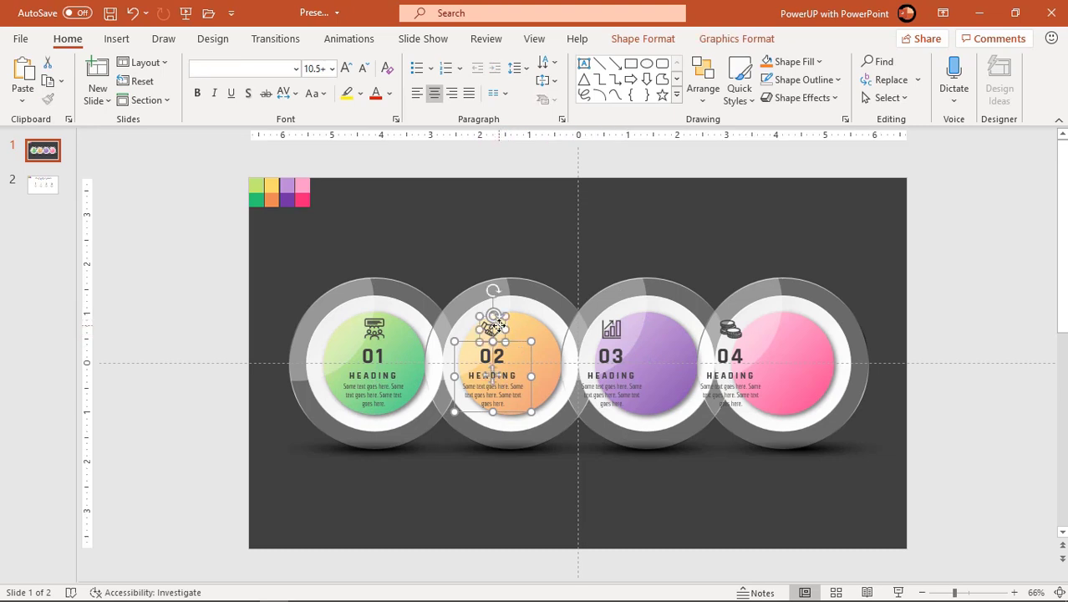
drag(521, 343, 538, 343)
click(611, 328)
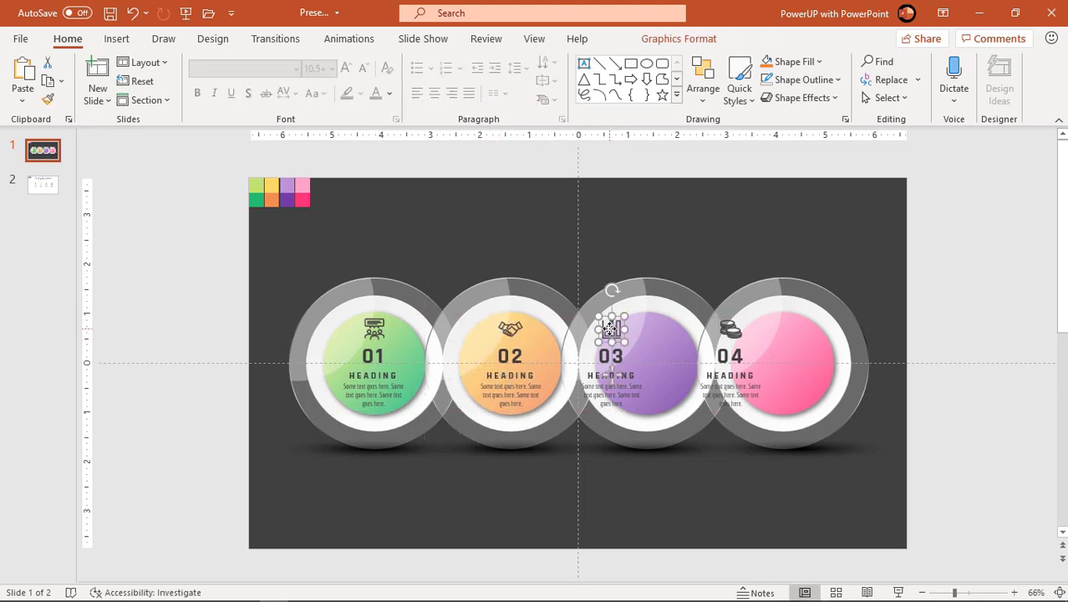
shift+click(611, 380)
drag(635, 343, 670, 343)
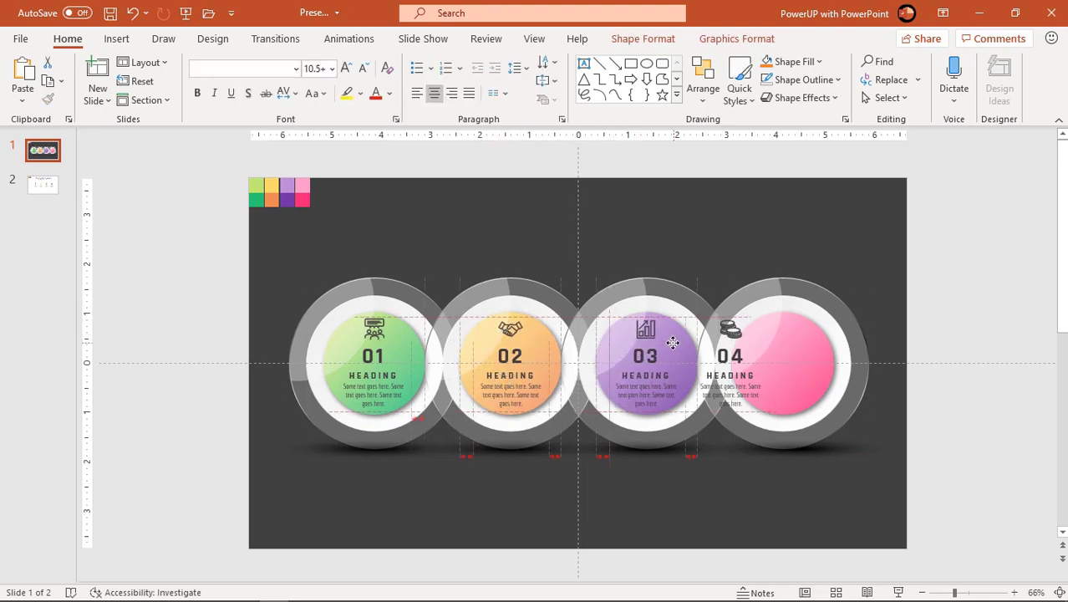
click(730, 328)
shift+click(729, 375)
drag(765, 361, 816, 361)
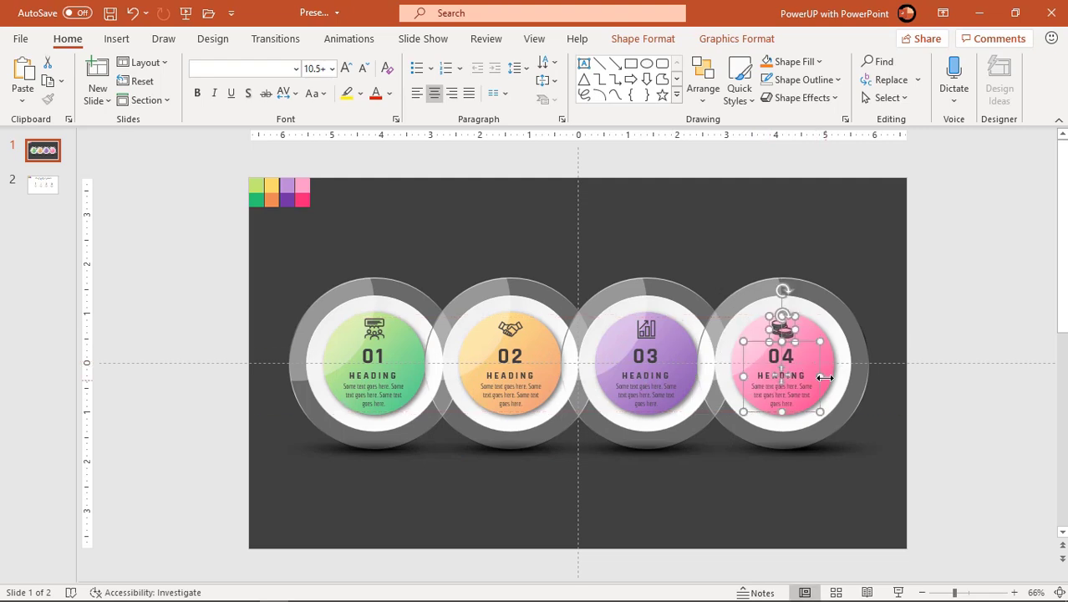
click(933, 442)
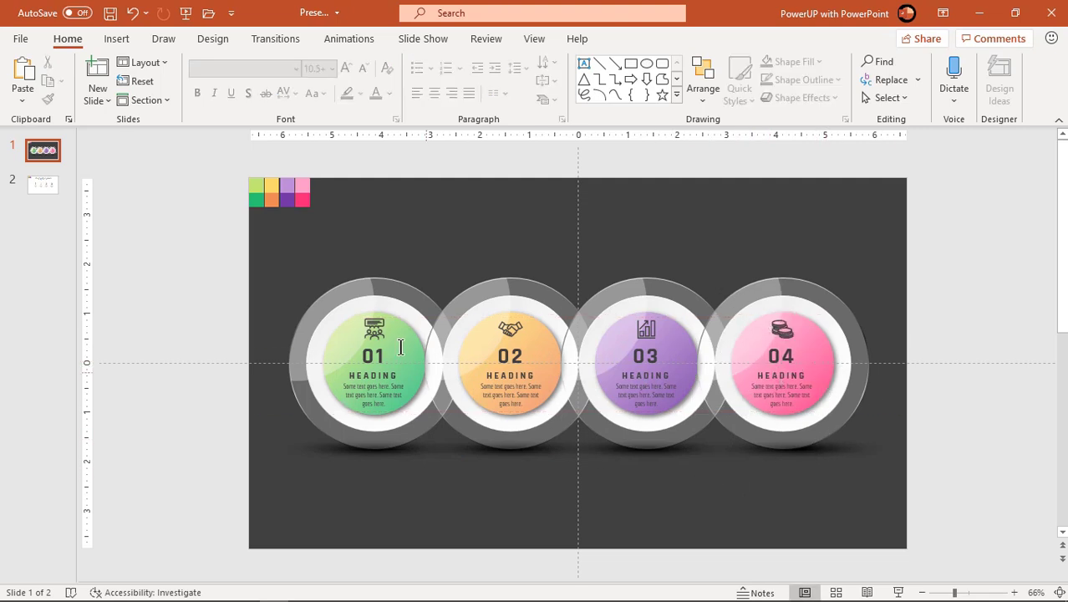
click(376, 330)
shift+click(513, 330)
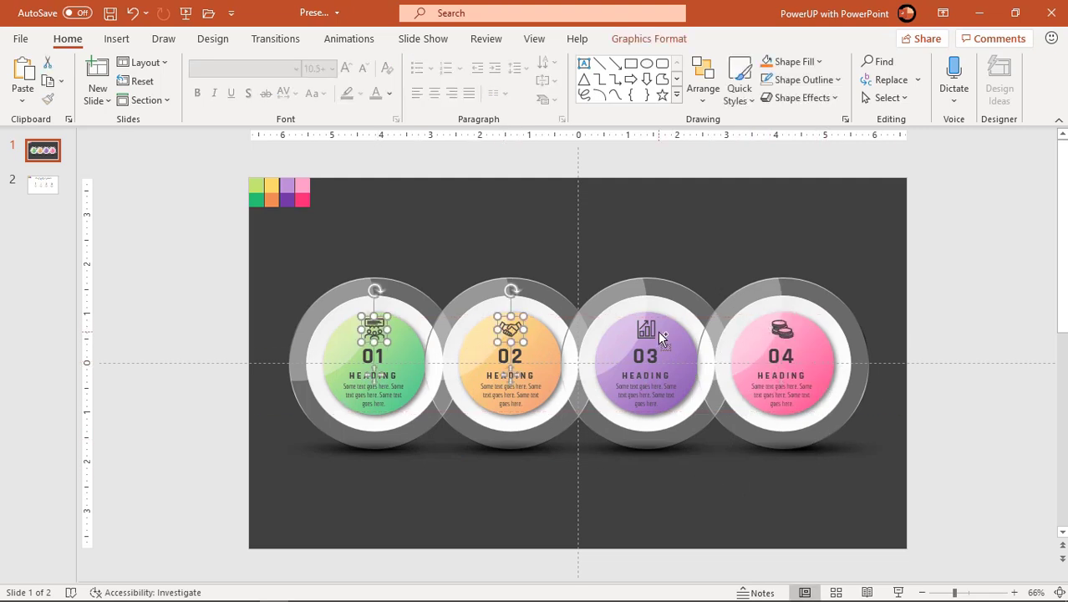
Step: Give the four selected icons a white fill and white outline
shift+click(781, 334)
click(639, 42)
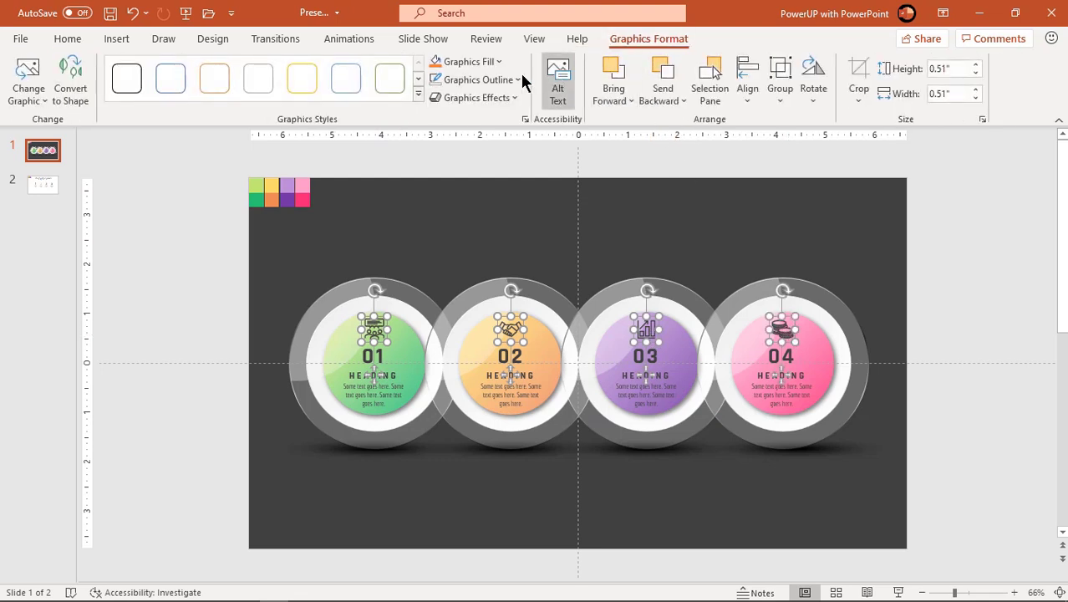
click(462, 62)
click(434, 99)
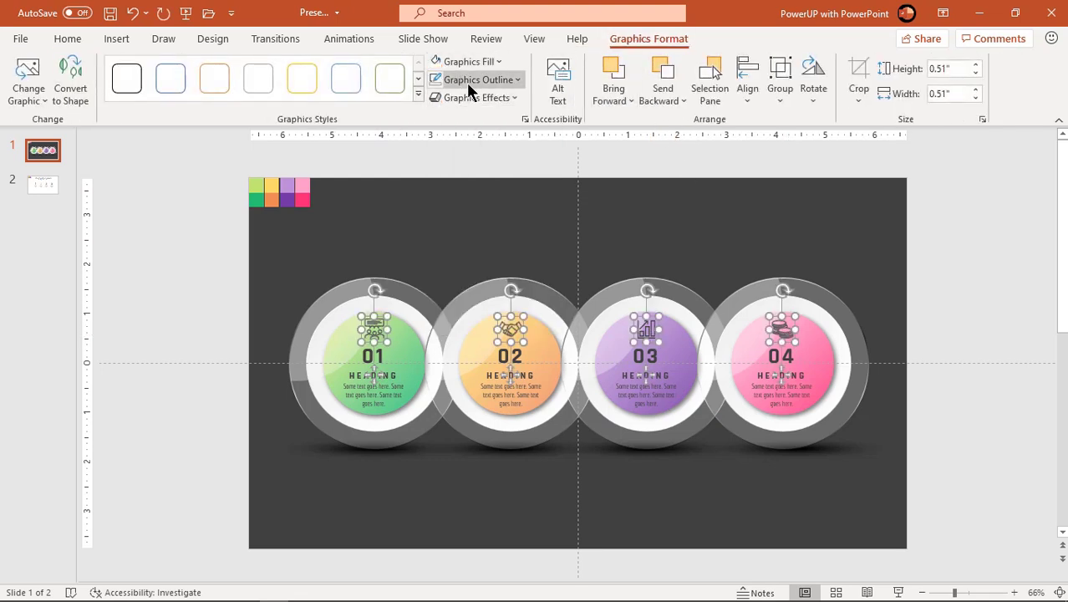
click(467, 81)
click(435, 120)
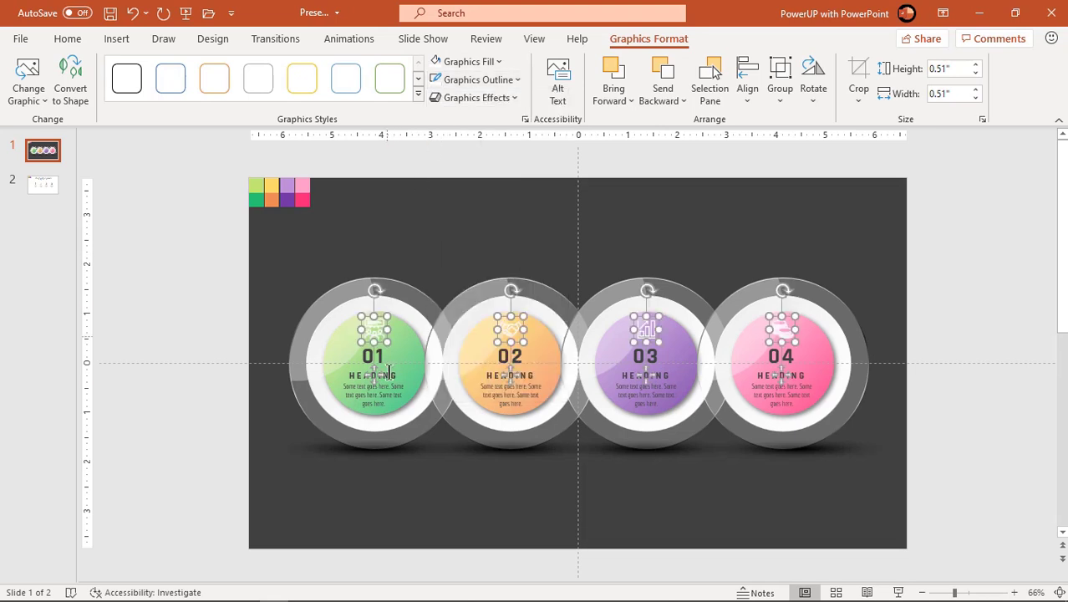
Step: Set the font colour of the four circles' text boxes to white
click(410, 360)
shift+click(511, 372)
shift+click(646, 374)
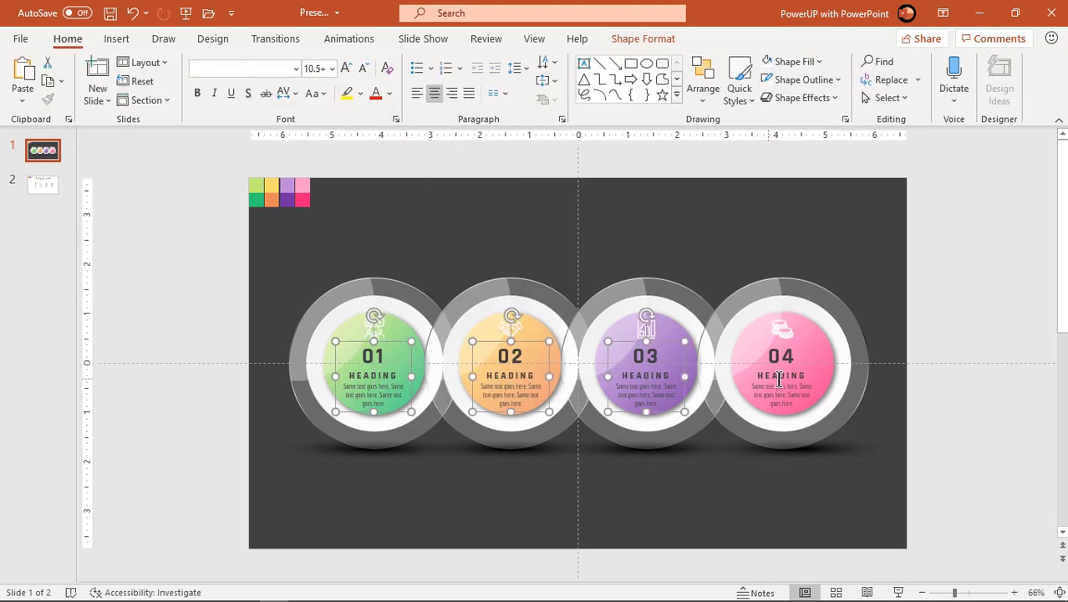
shift+click(781, 374)
click(390, 93)
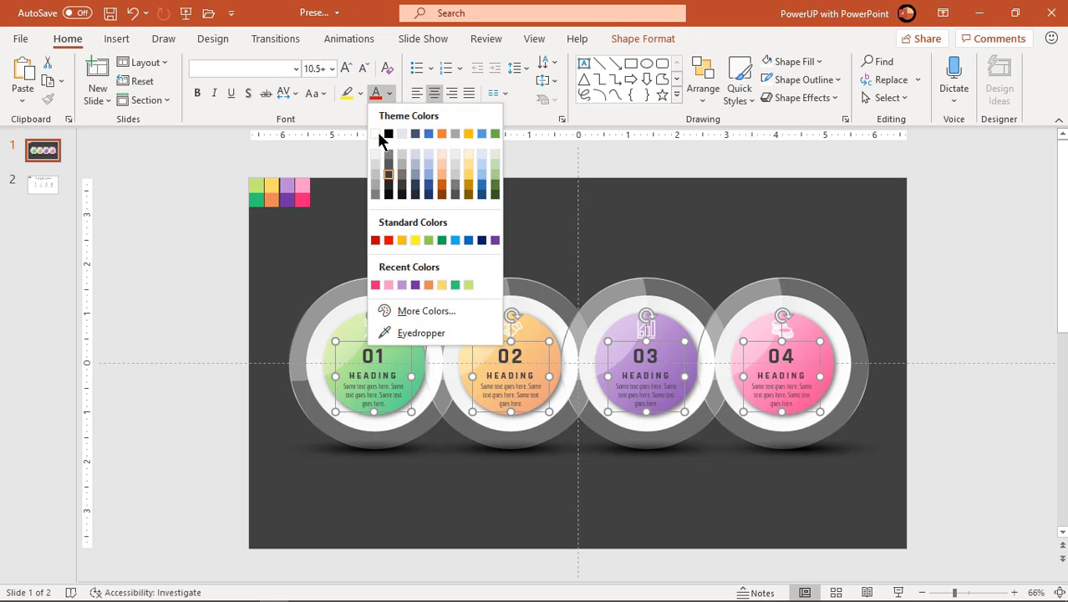
click(383, 136)
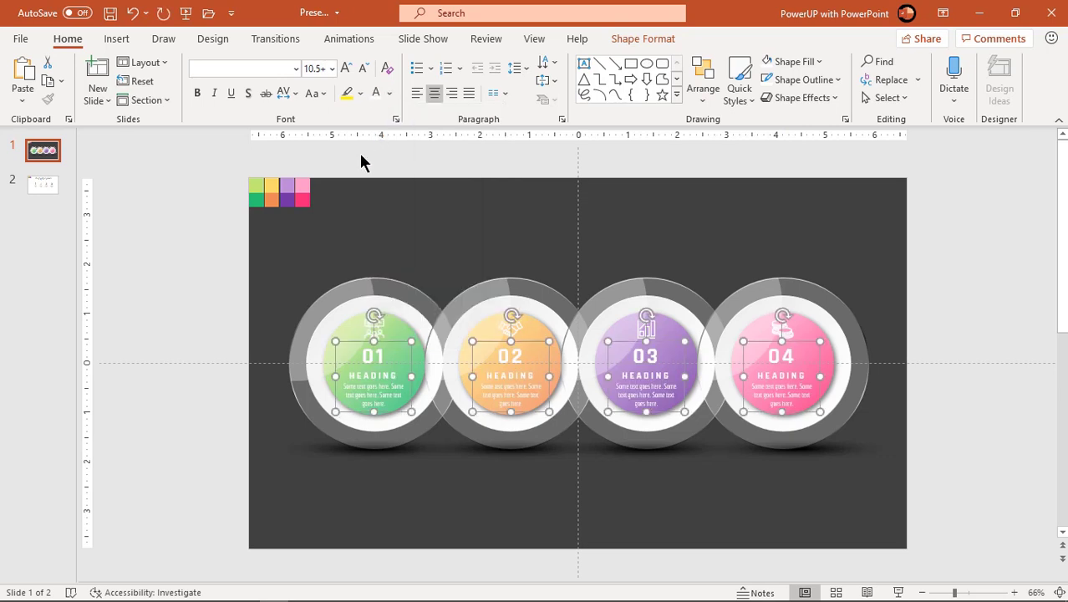
click(166, 410)
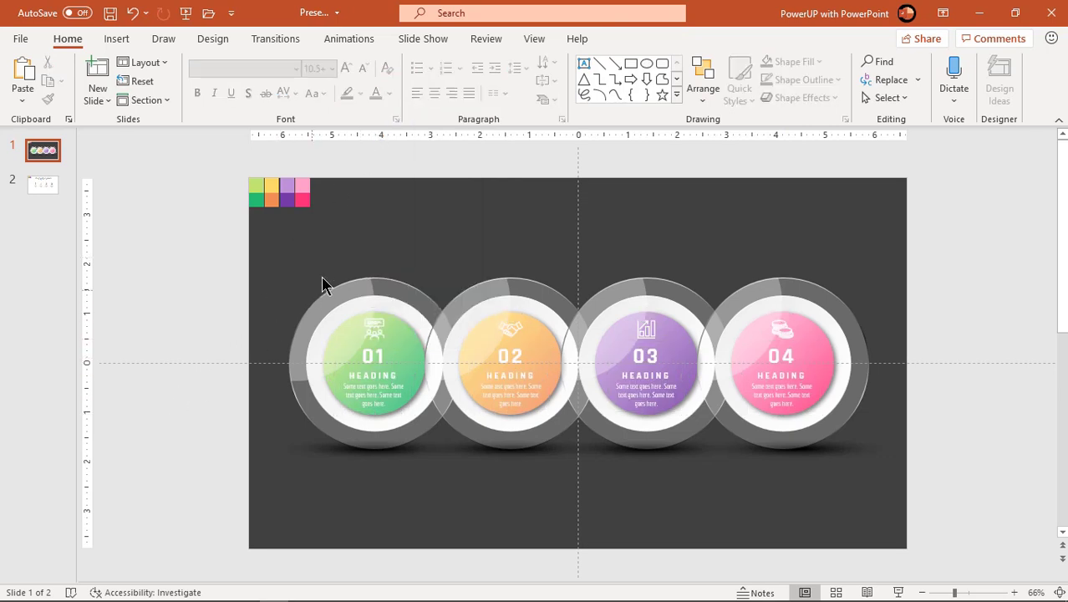
Step: Delete the colour swatch squares at top-left, then preview the slide show and exit
drag(330, 230, 203, 167)
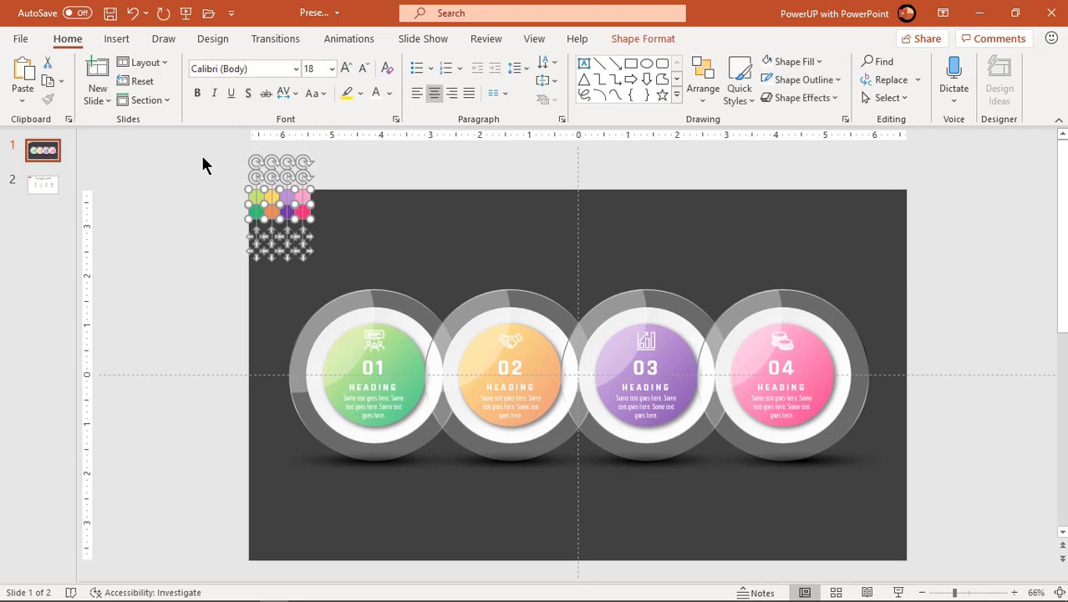
key(Delete)
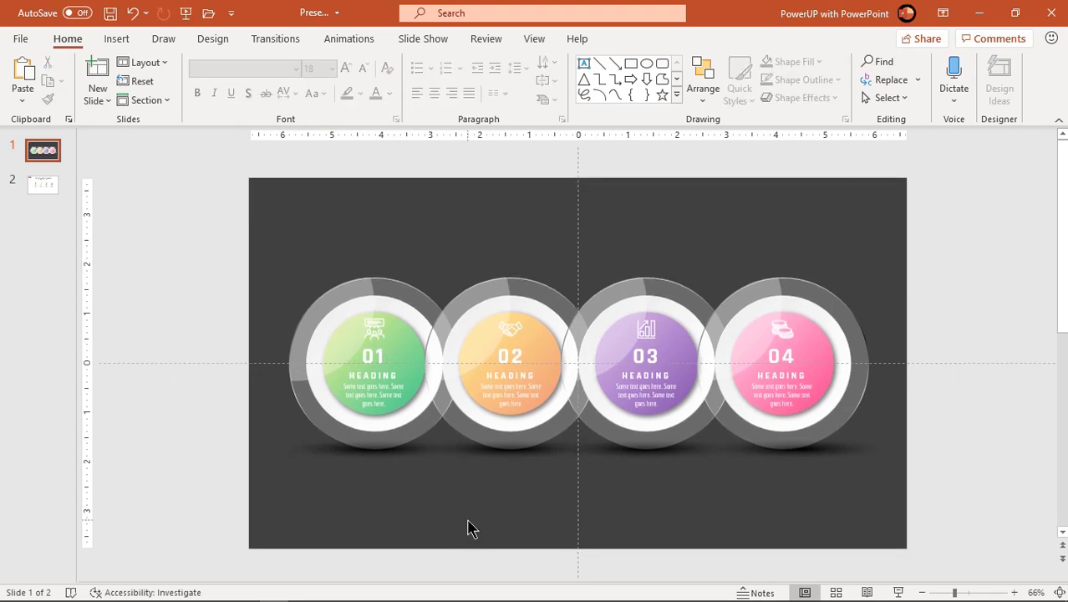
key(F5)
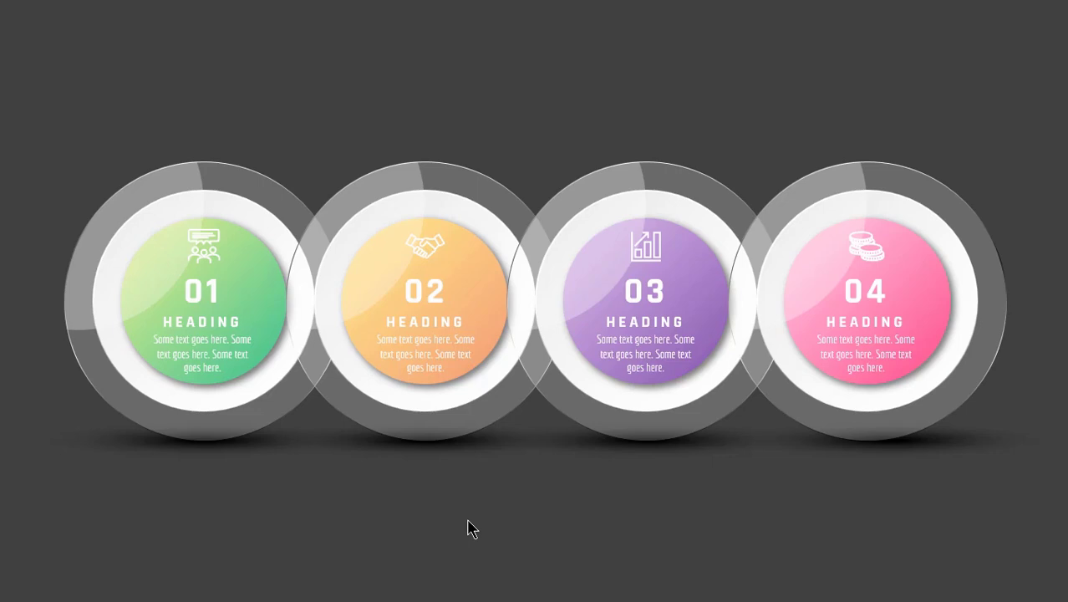
key(Escape)
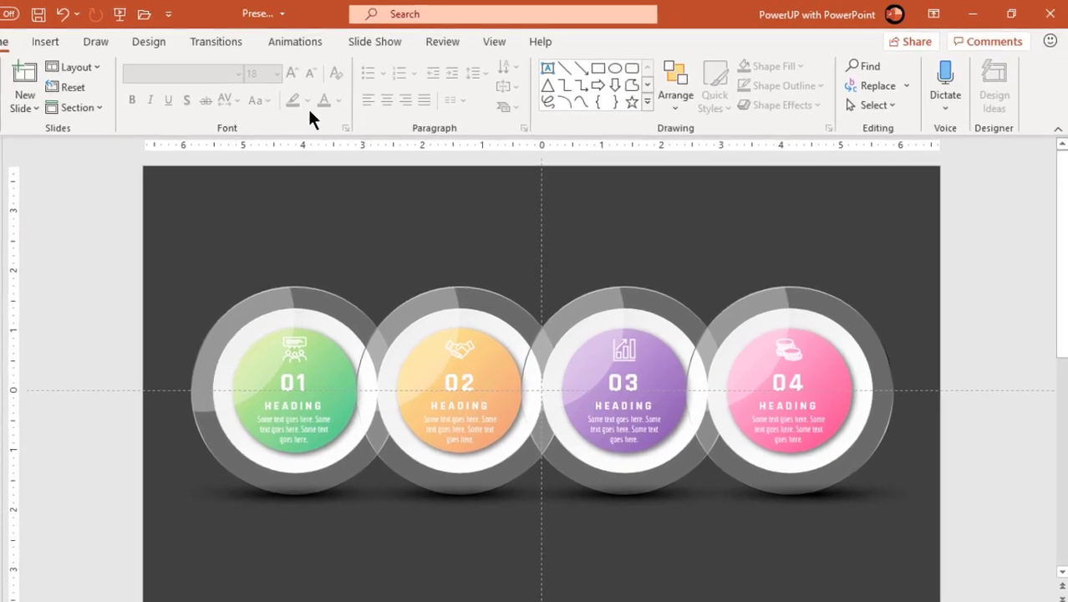
Step: Select the 01 button's outer circle, first Circle and second Circle and apply the Zoom entrance
click(348, 38)
click(686, 74)
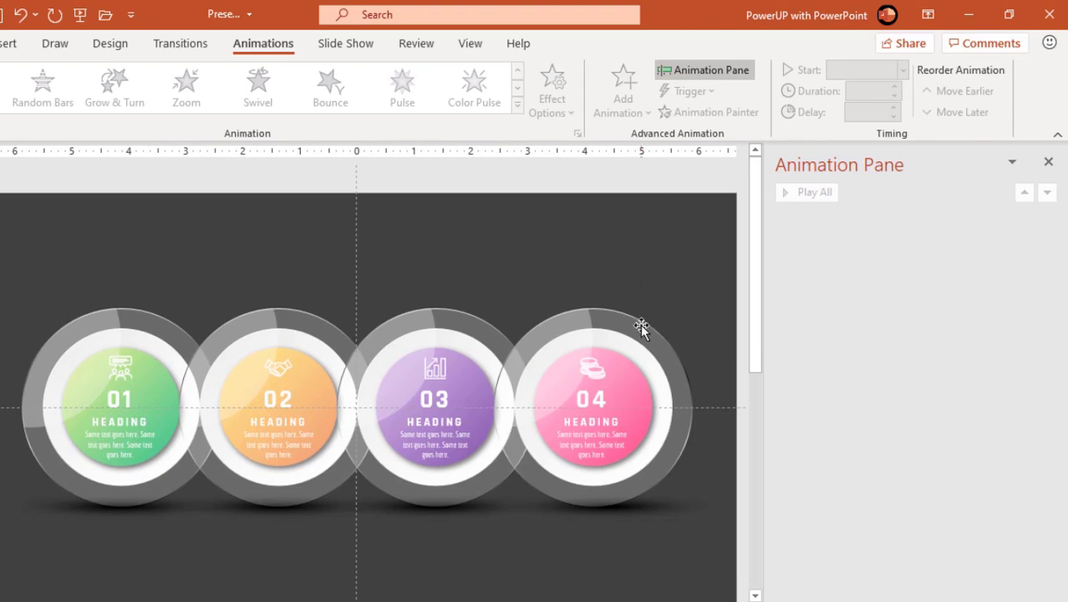
click(640, 325)
click(592, 42)
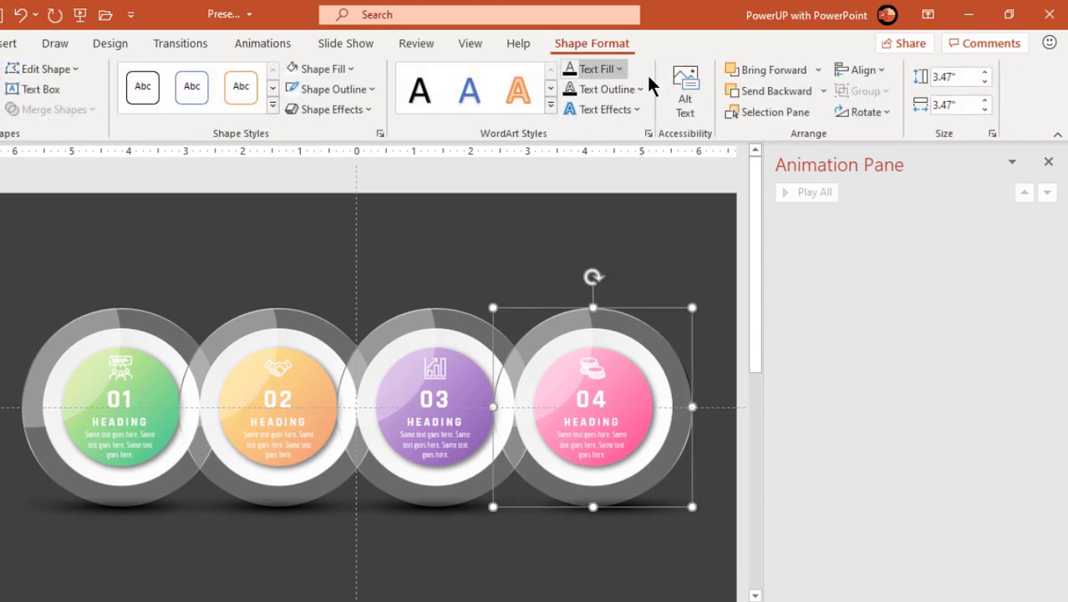
click(784, 118)
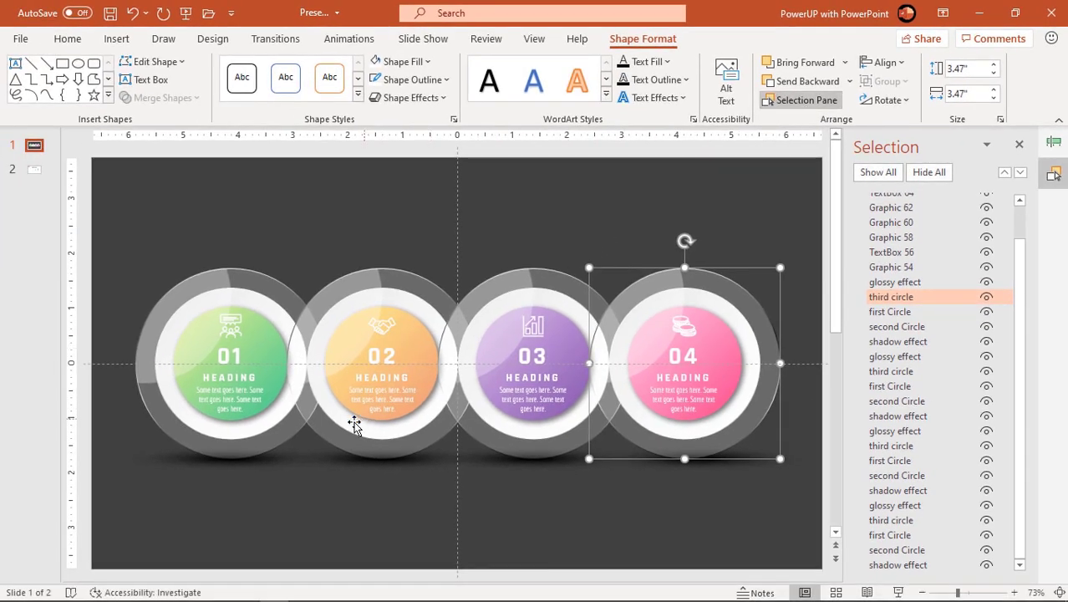
click(284, 435)
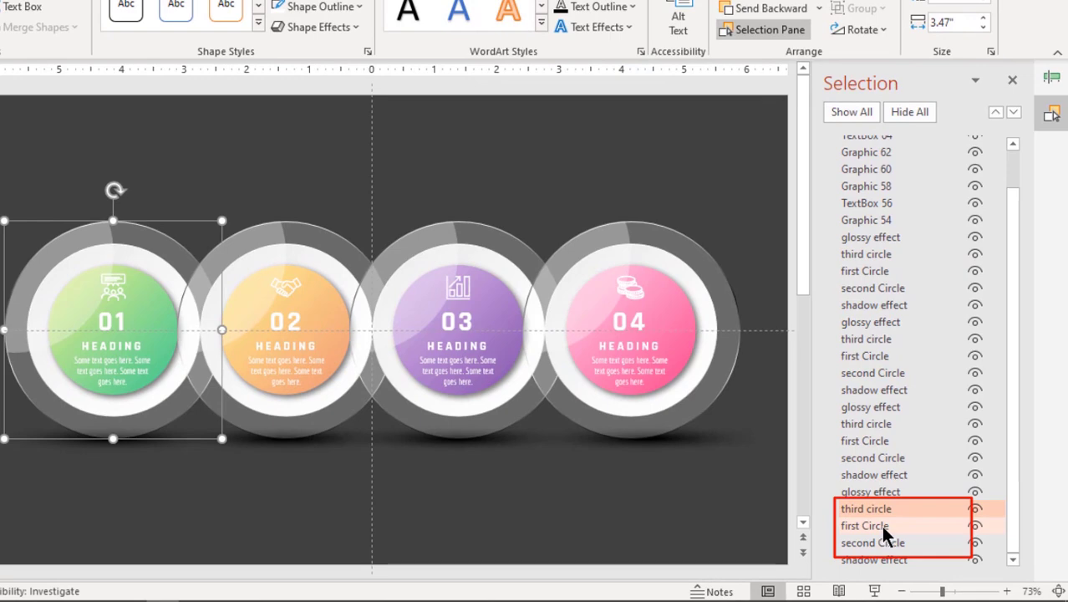
ctrl+click(884, 533)
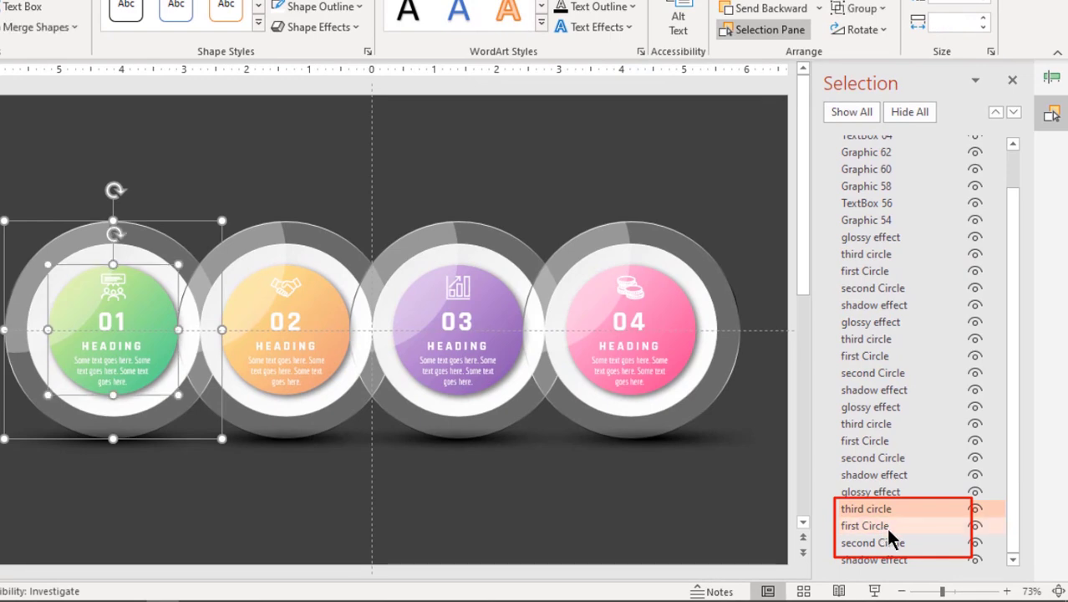
ctrl+click(899, 543)
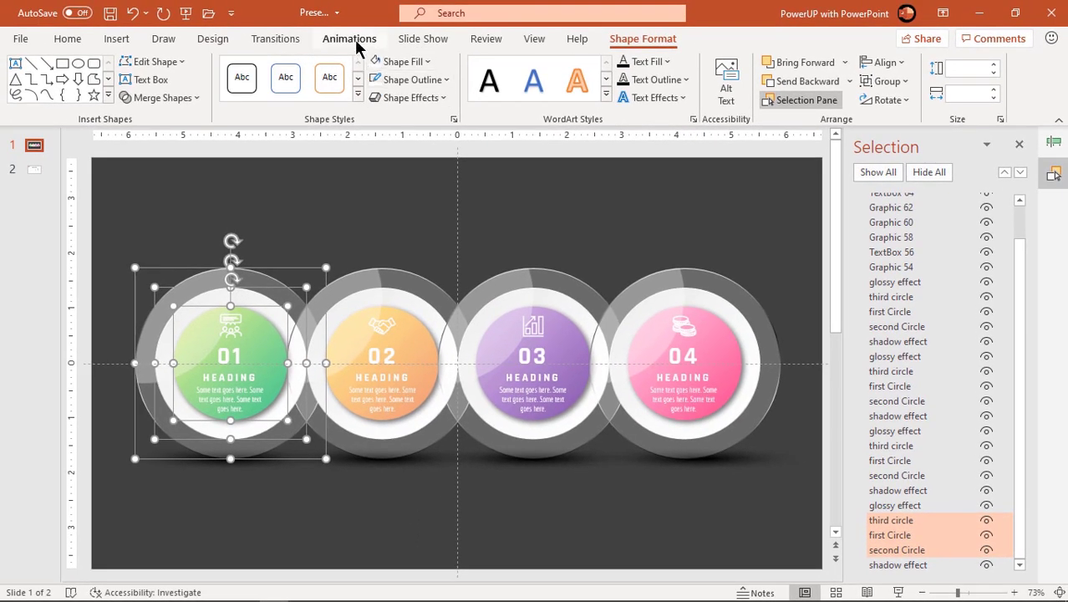
click(337, 30)
click(576, 94)
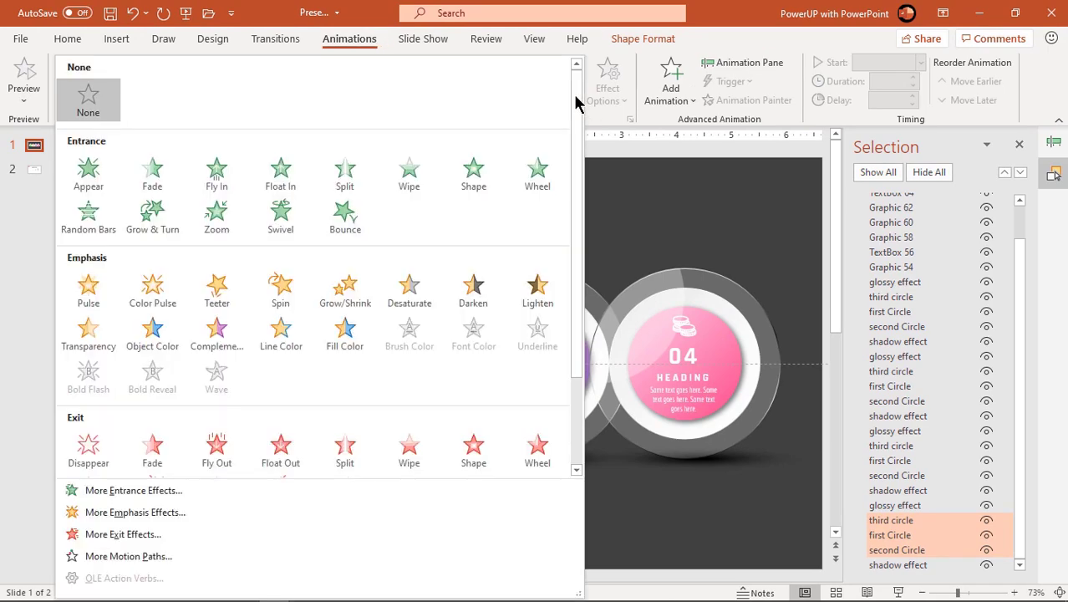
click(222, 230)
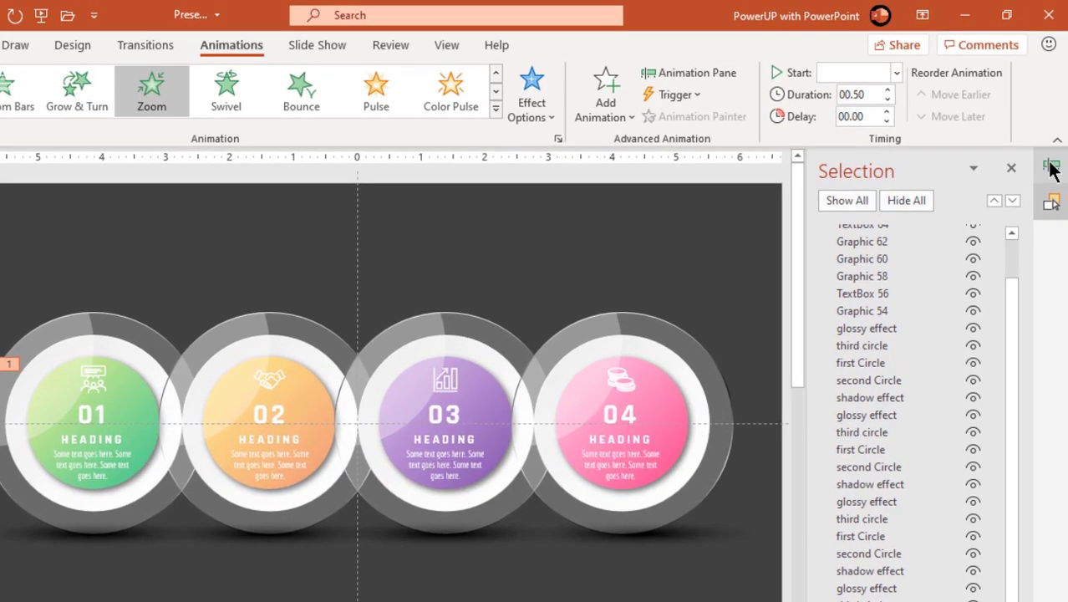
Step: Move second Circle above first Circle in the Animation Pane and set all three durations to 0.75 s
click(1054, 142)
click(817, 340)
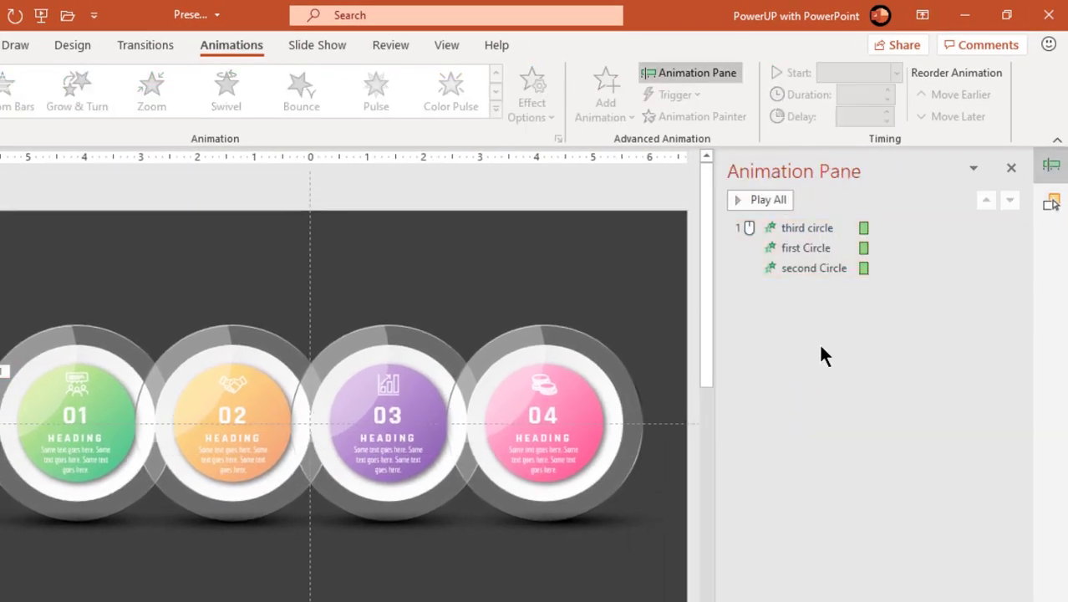
drag(820, 271, 821, 242)
click(818, 248)
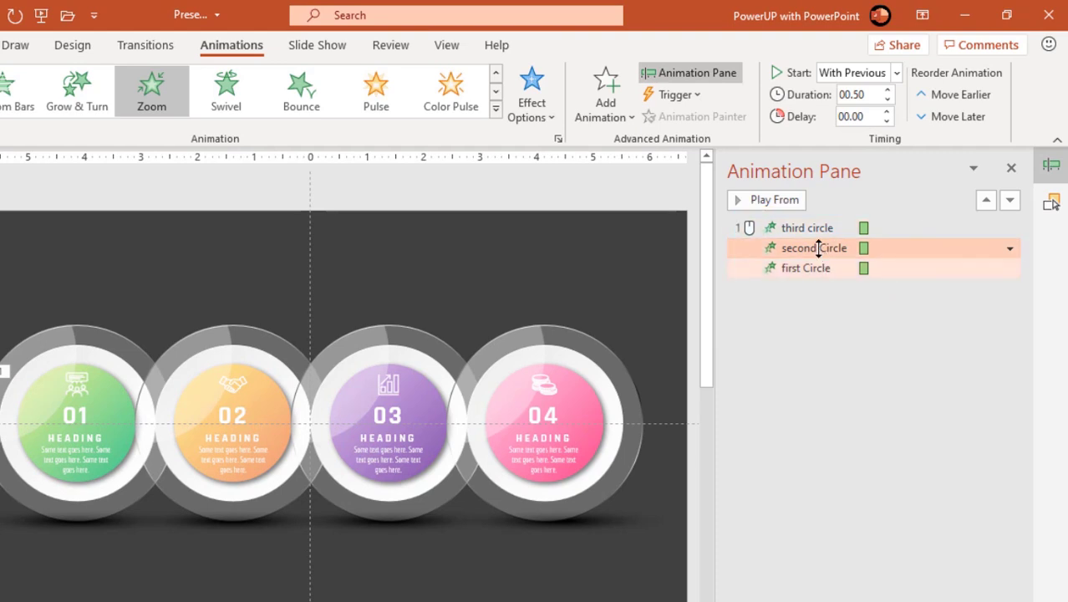
click(813, 227)
shift+click(810, 267)
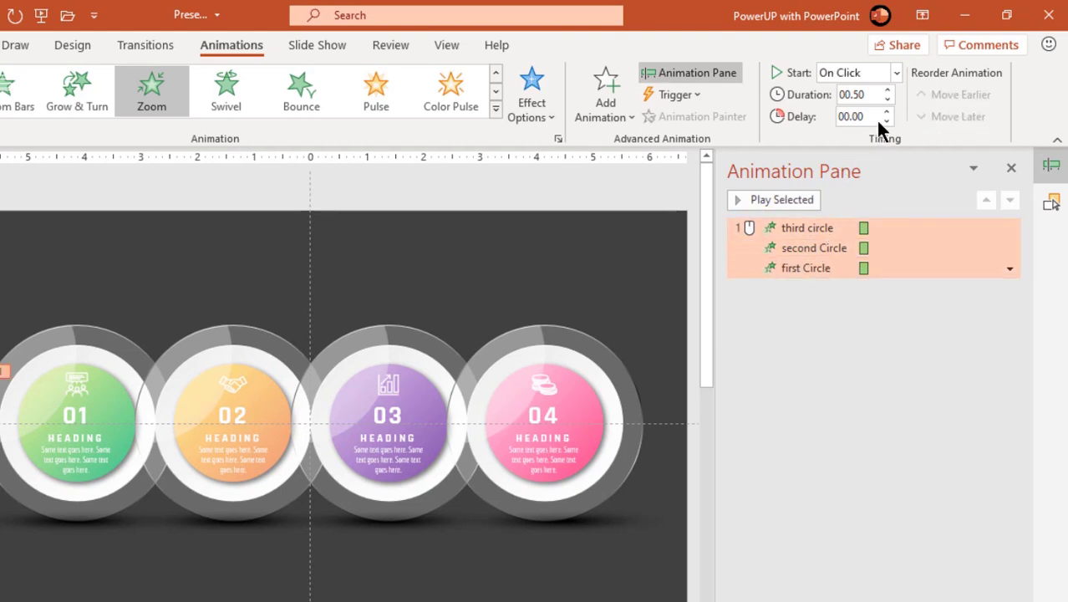
click(889, 91)
Step: Delay second Circle by 0.25 s and first Circle by 0.50 s, then preview from the third circle
click(822, 248)
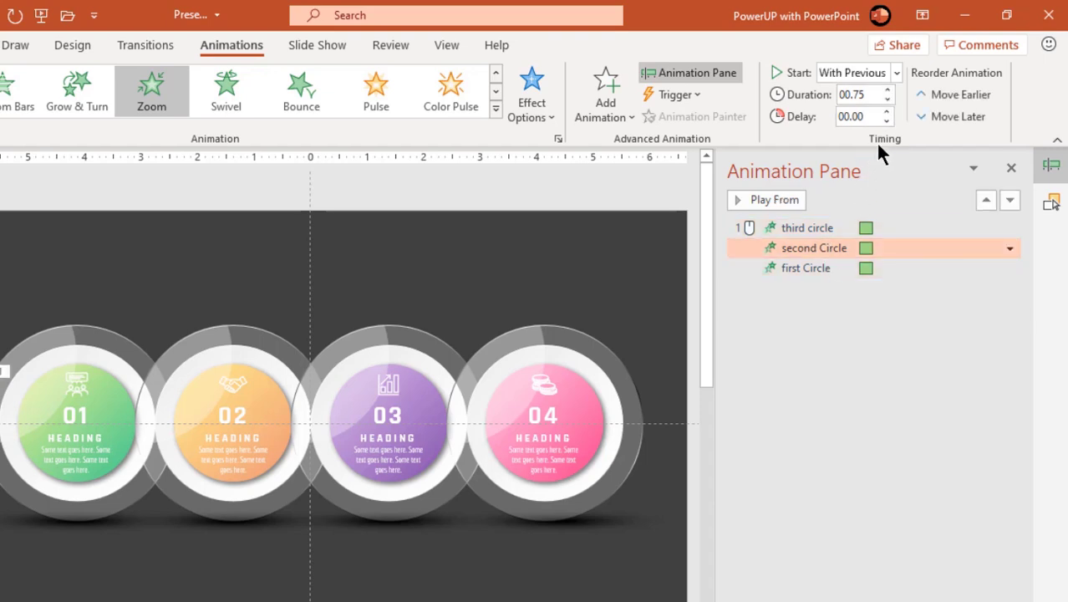
click(887, 111)
click(823, 268)
click(887, 112)
click(887, 112)
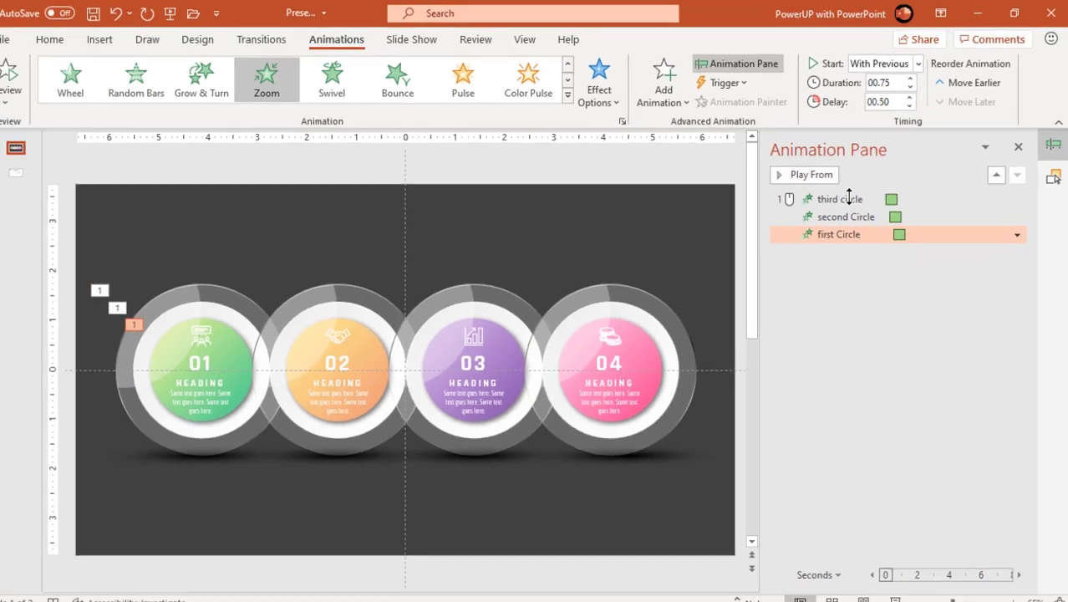
click(845, 195)
click(816, 171)
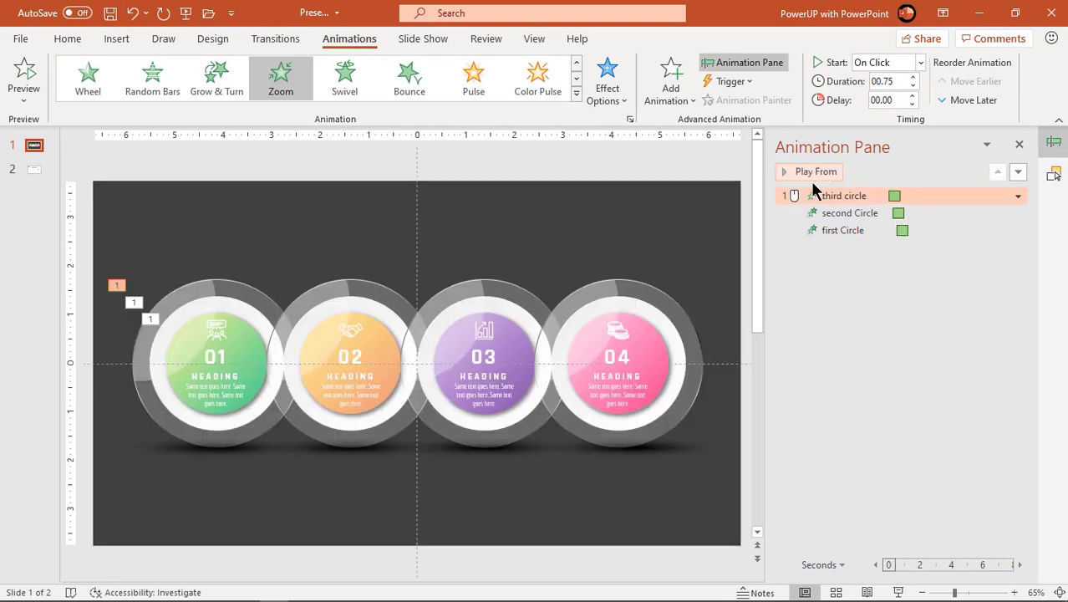
Step: Give the 01 button's shadow a Zoom entrance, starting With Previous after a 1-second delay
click(167, 450)
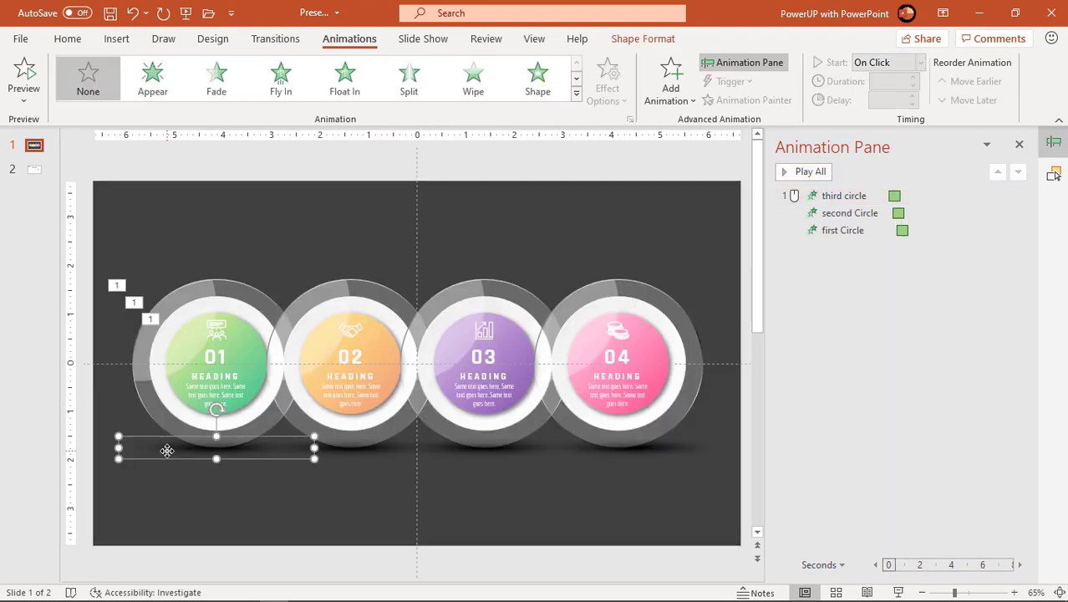
click(575, 93)
click(215, 219)
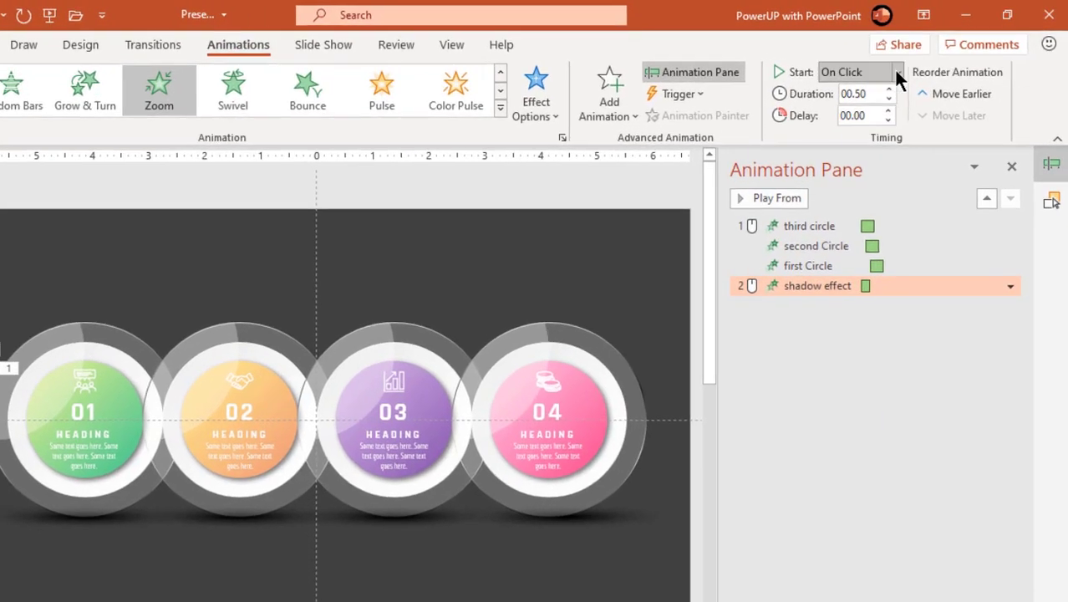
click(920, 63)
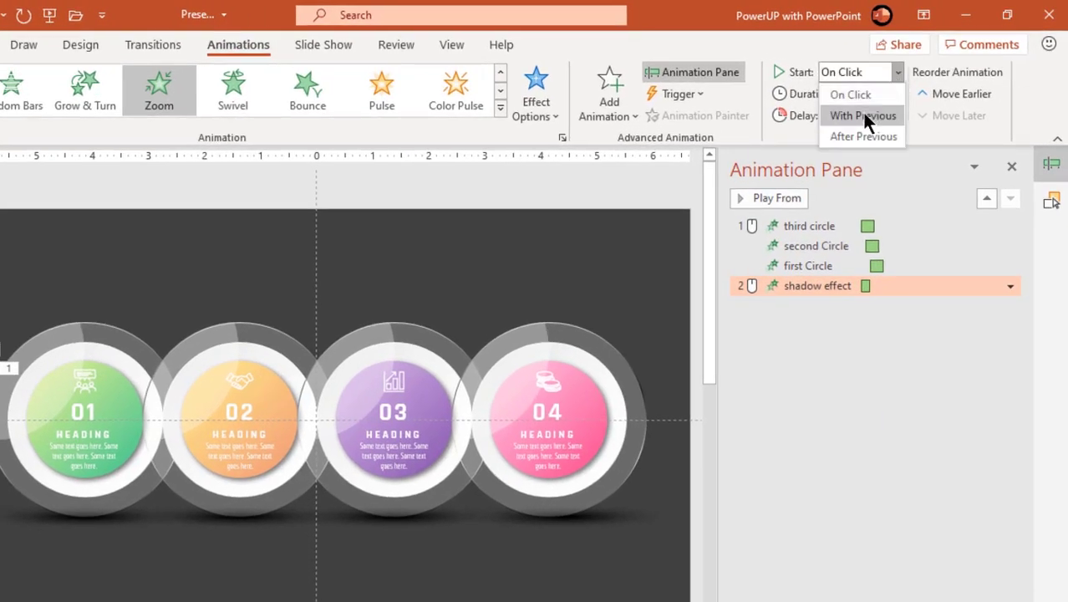
click(865, 116)
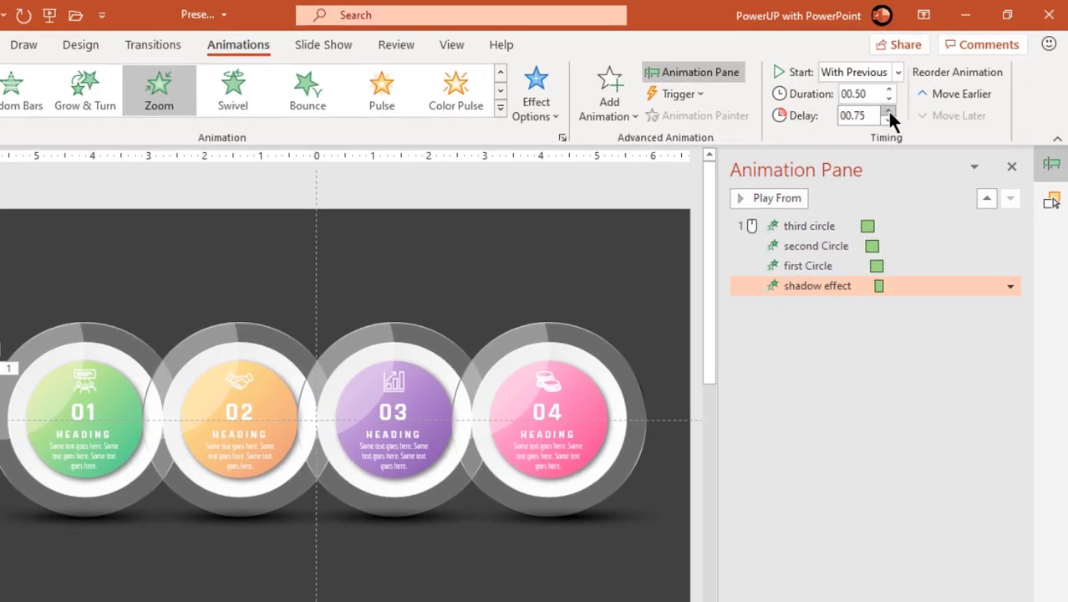
click(888, 111)
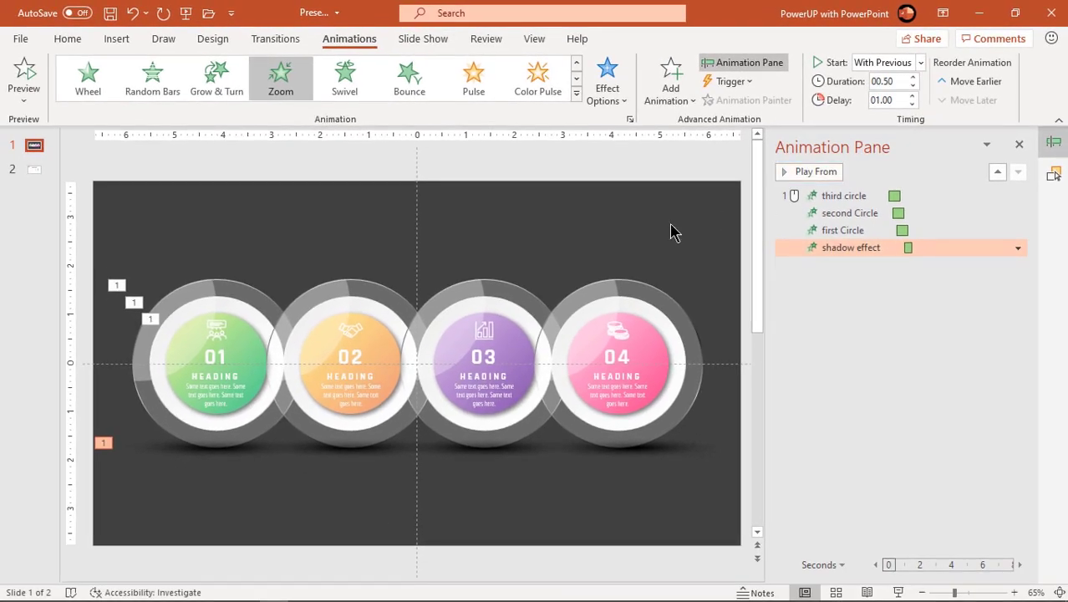
Step: Give the glossy highlight a Wipe entrance, starting With Previous after a 1.00-second delay
click(212, 307)
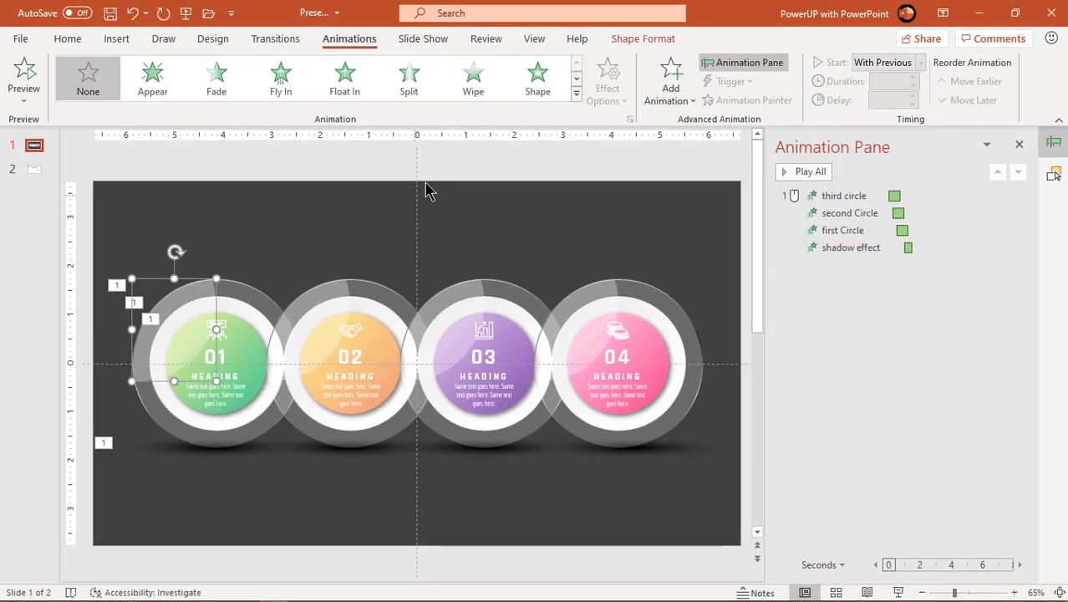
click(473, 86)
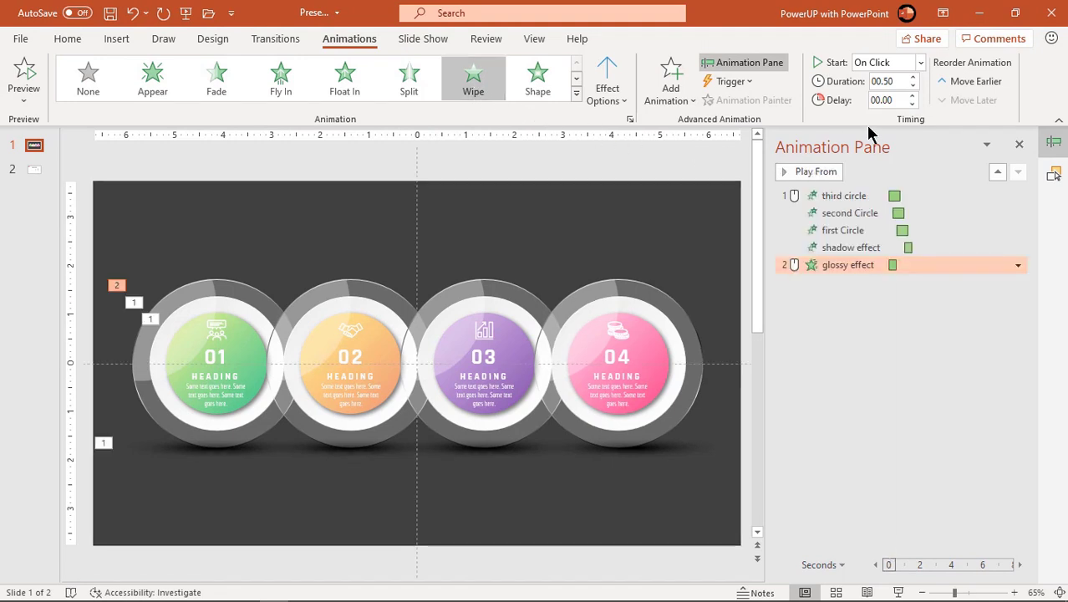
click(920, 63)
click(896, 97)
double_click(896, 98)
text(1)
key(Return)
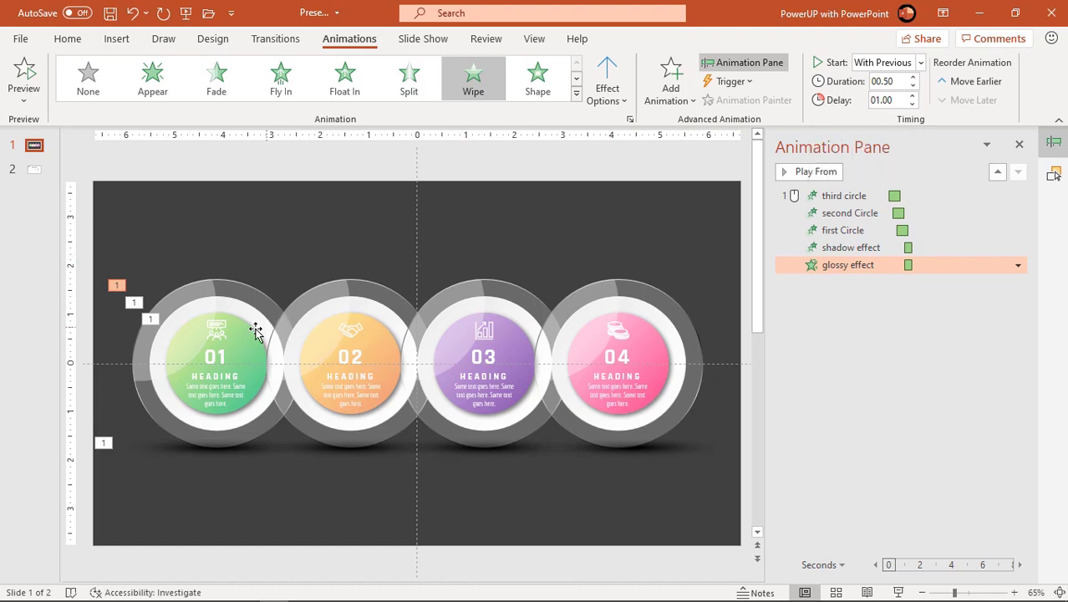
click(219, 329)
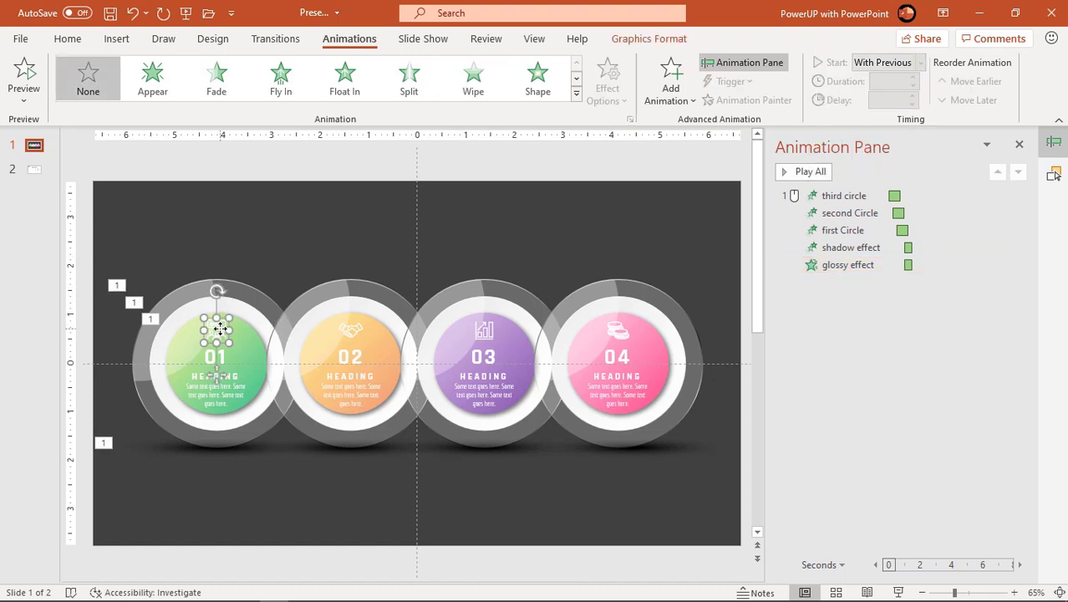
Step: Apply Zoom to the 01 icon and text, starting After Previous
shift+click(227, 393)
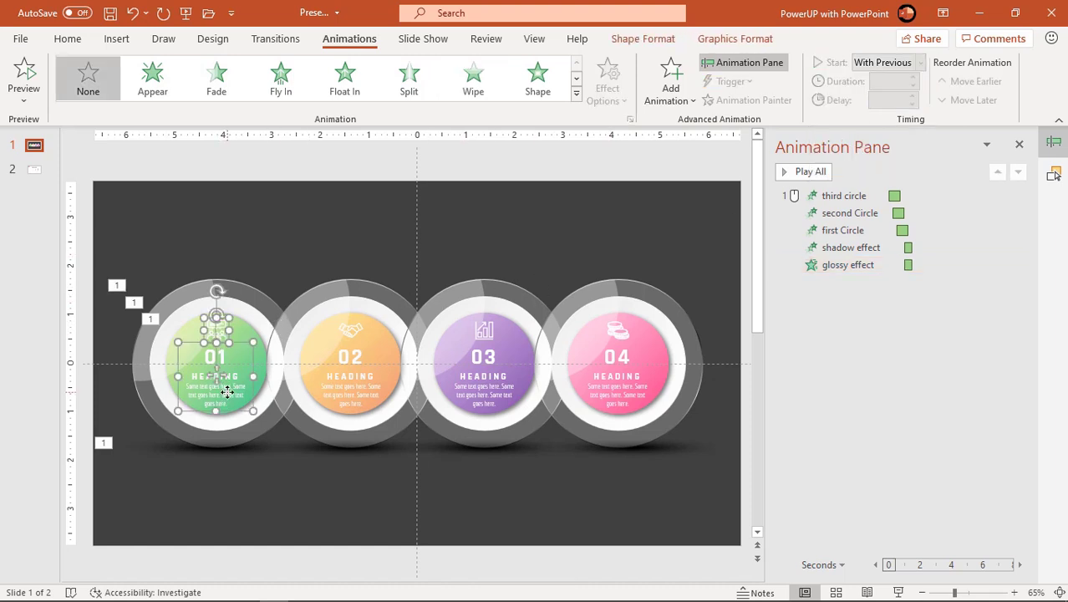
click(576, 94)
click(219, 219)
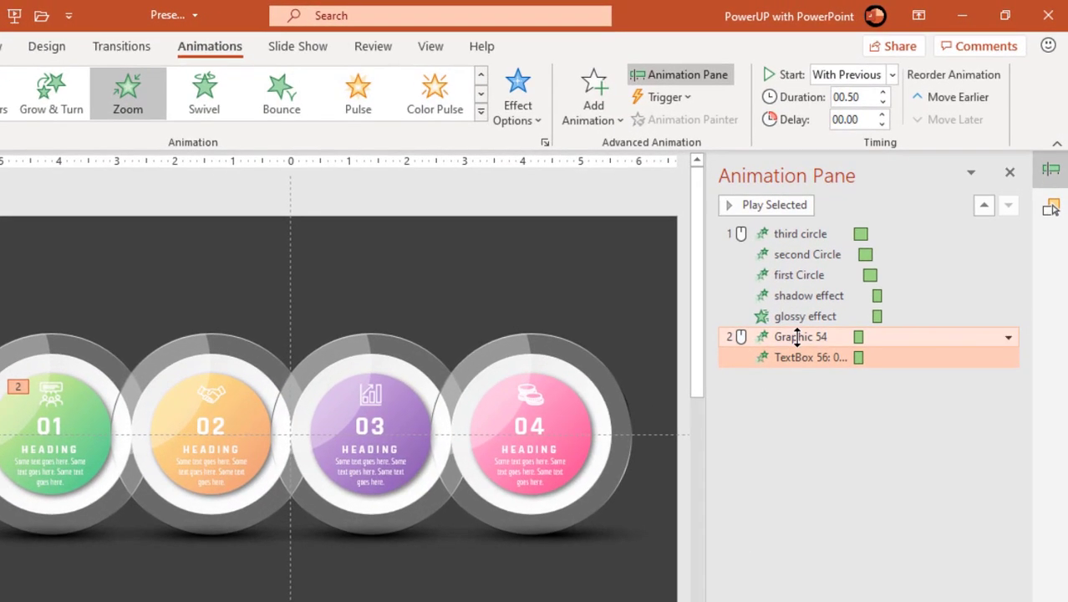
click(831, 280)
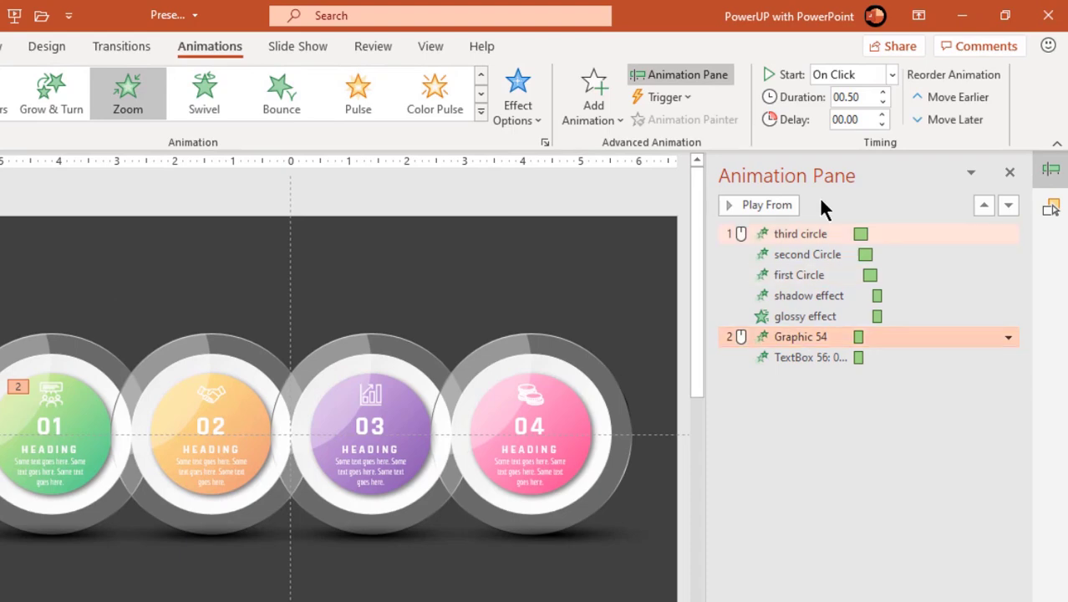
click(890, 75)
click(853, 136)
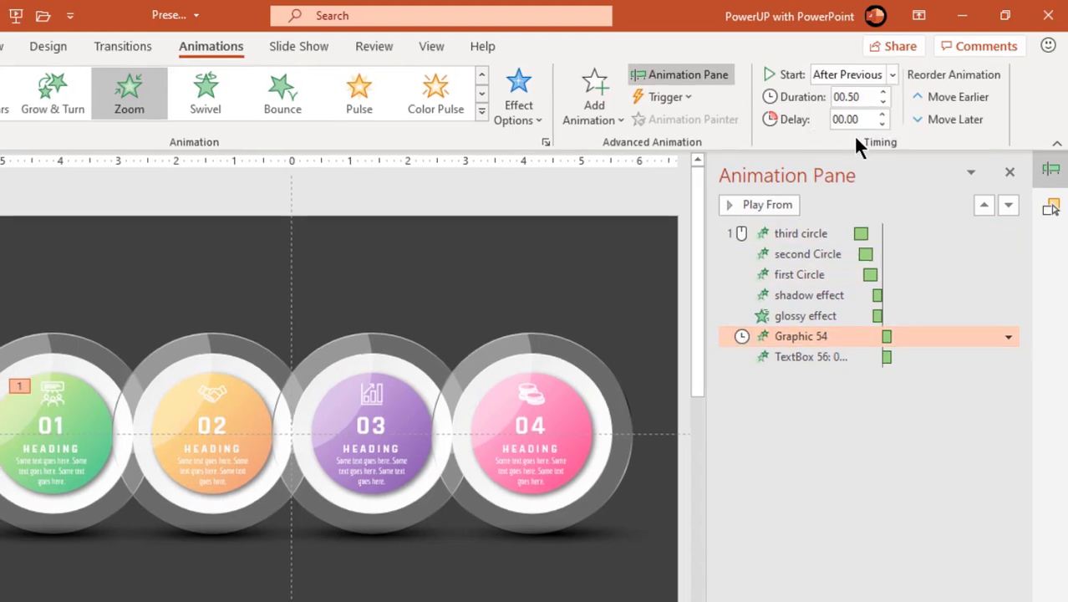
Step: Preview the slide's animations from the start
click(789, 238)
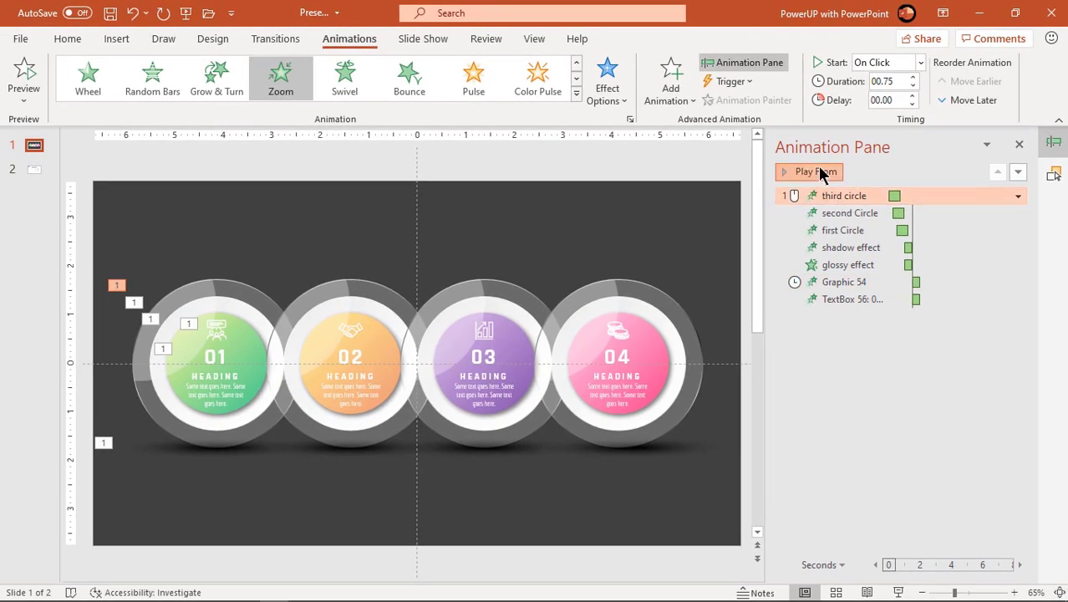
click(808, 172)
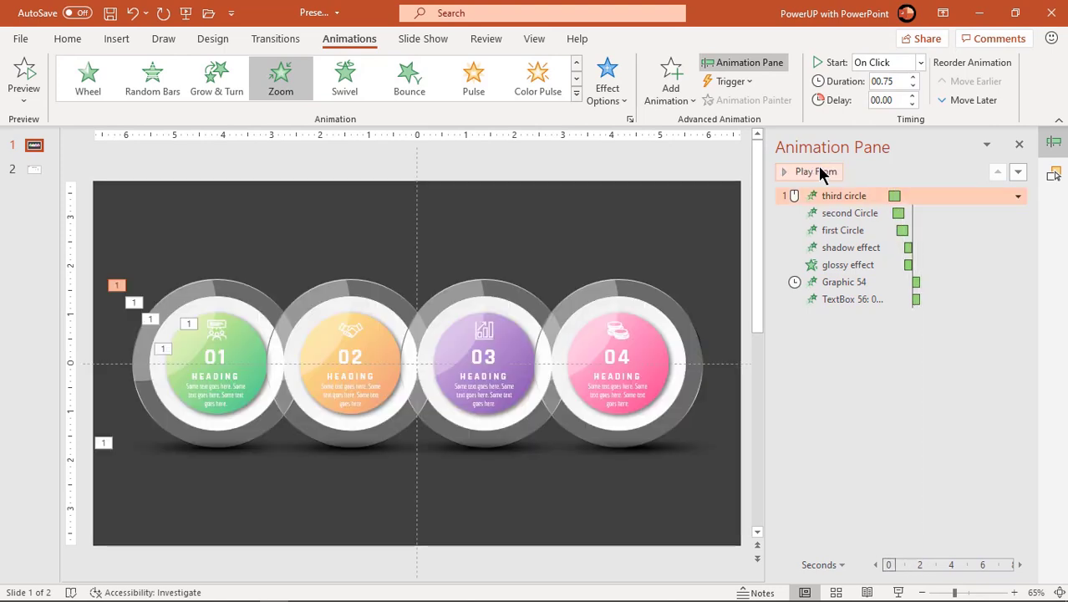
click(401, 428)
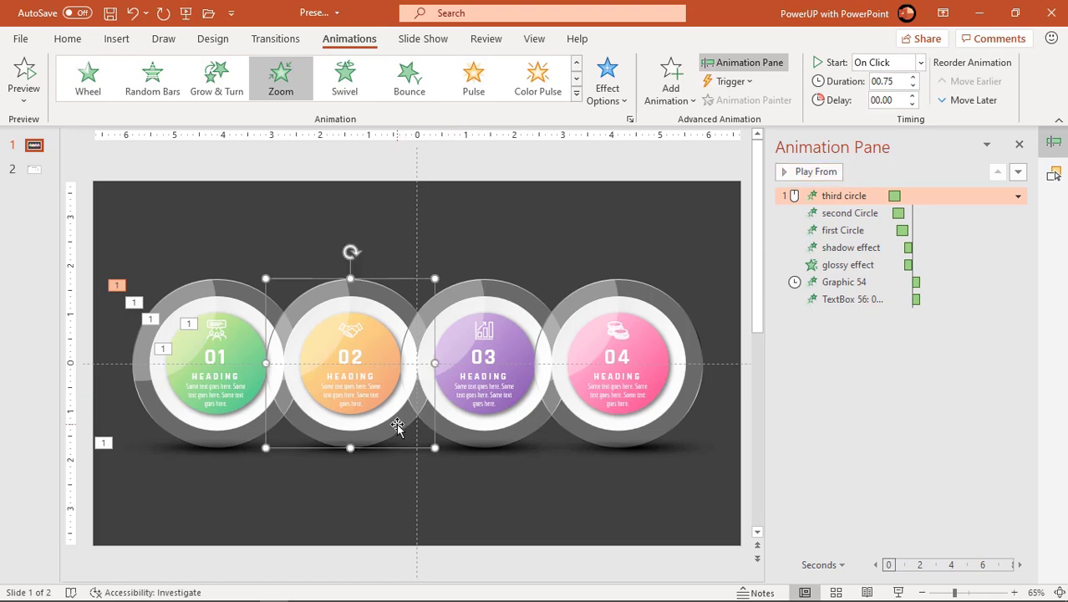
Step: Select the orange 02 button's three circles in the Selection Pane and apply Zoom
click(1052, 174)
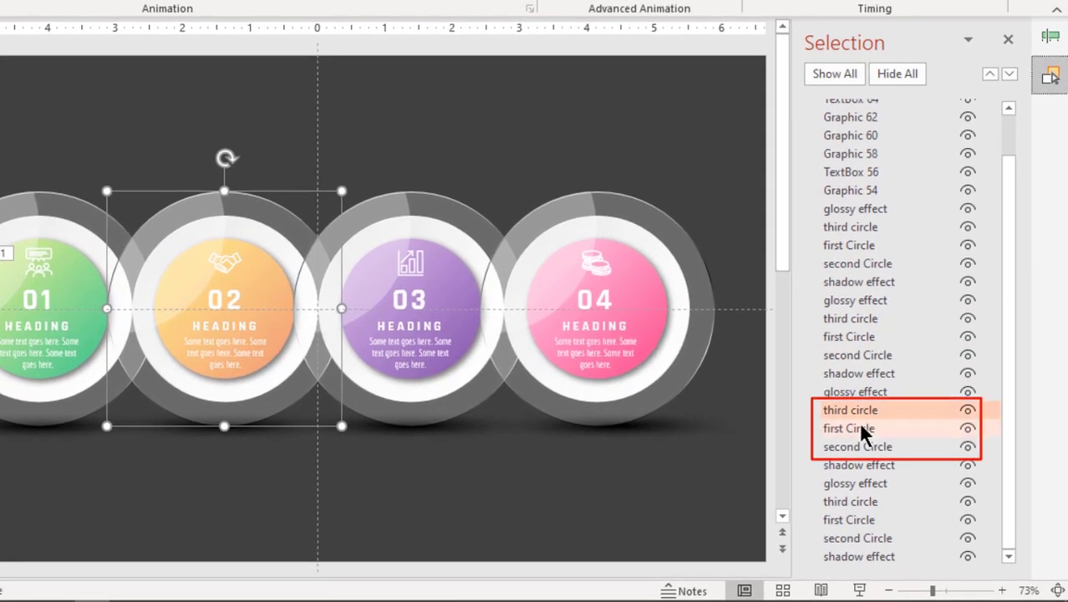
click(873, 414)
shift+click(878, 446)
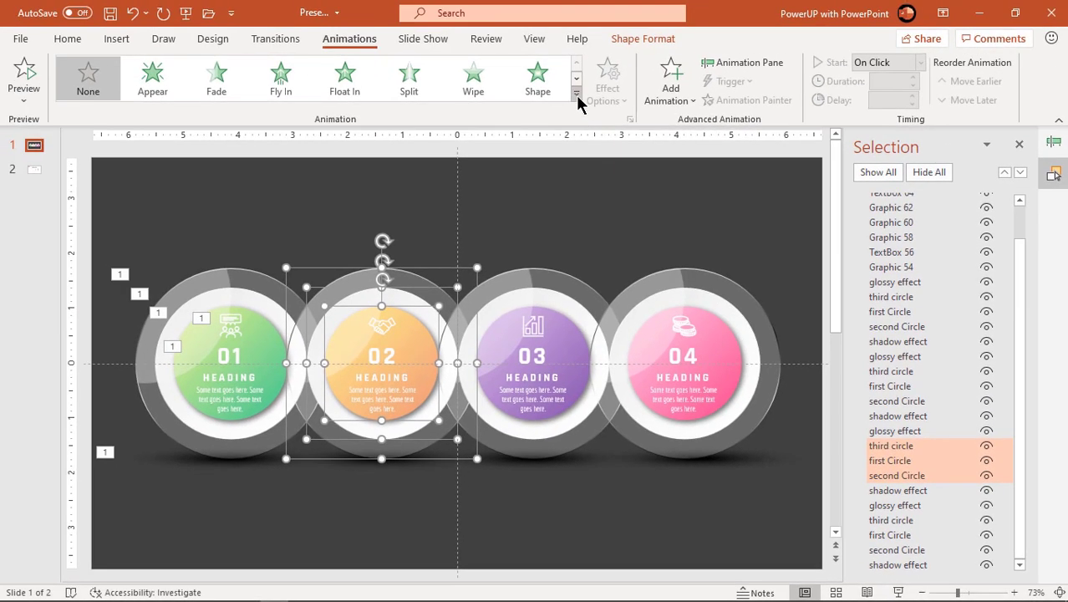
click(576, 94)
click(224, 227)
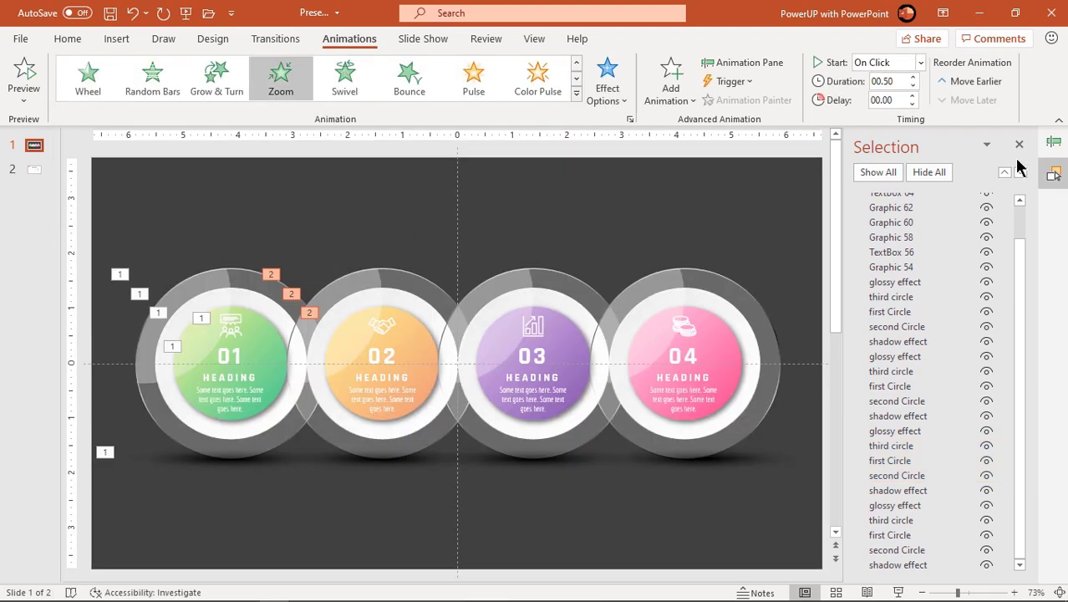
Step: Reorder the animations so the second Circle plays before the first Circle
click(1053, 143)
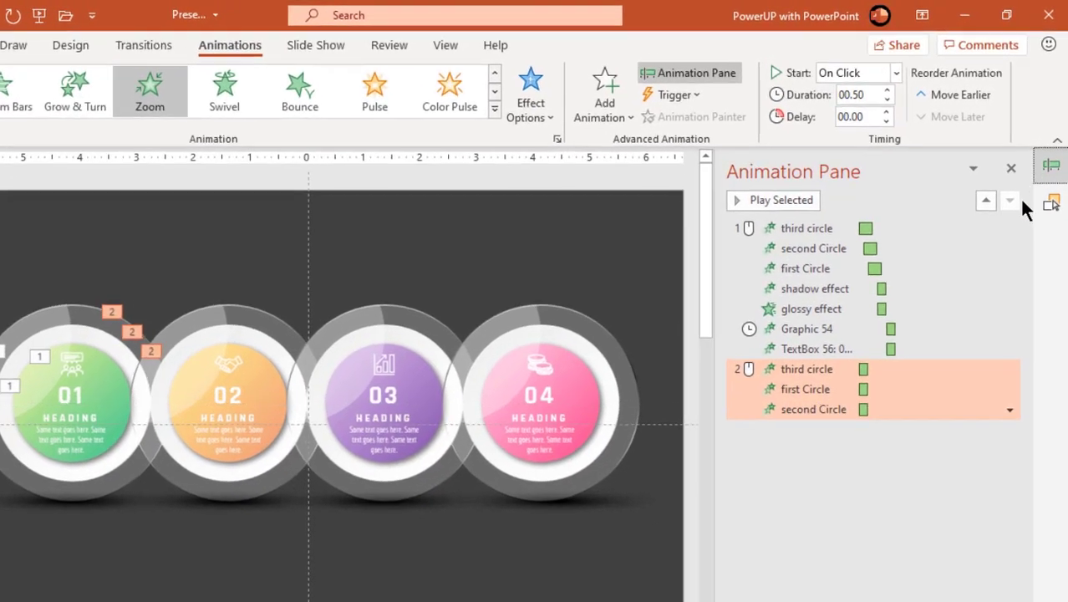
click(823, 457)
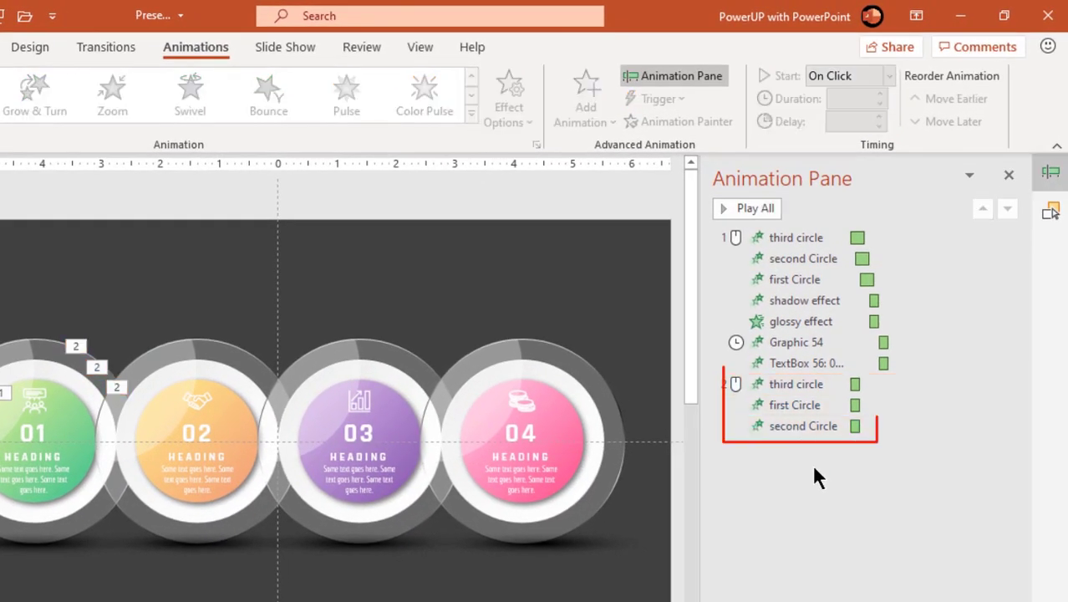
click(808, 391)
drag(801, 420, 828, 386)
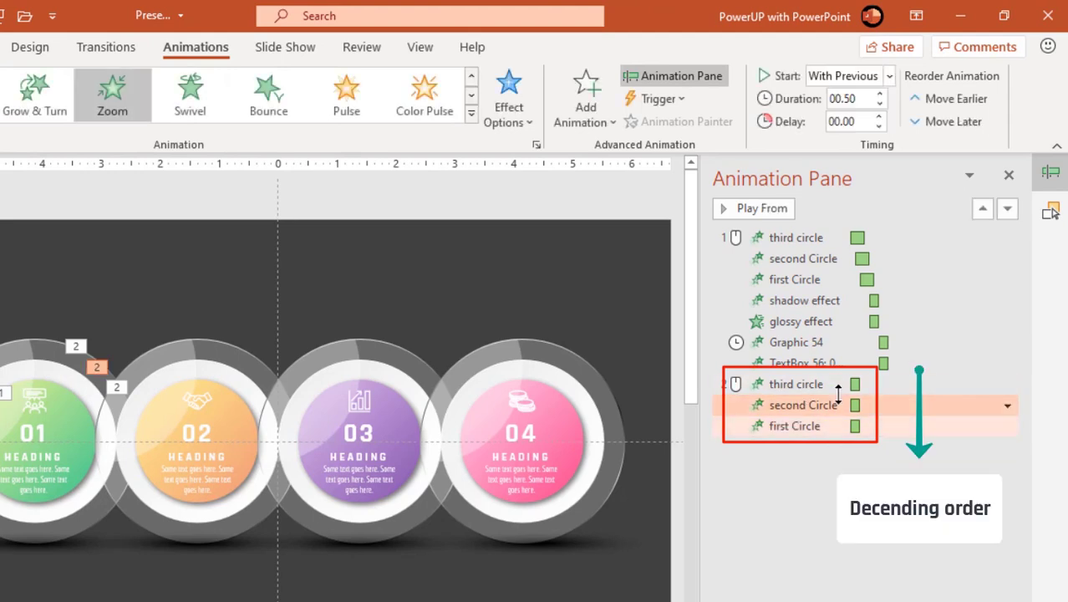